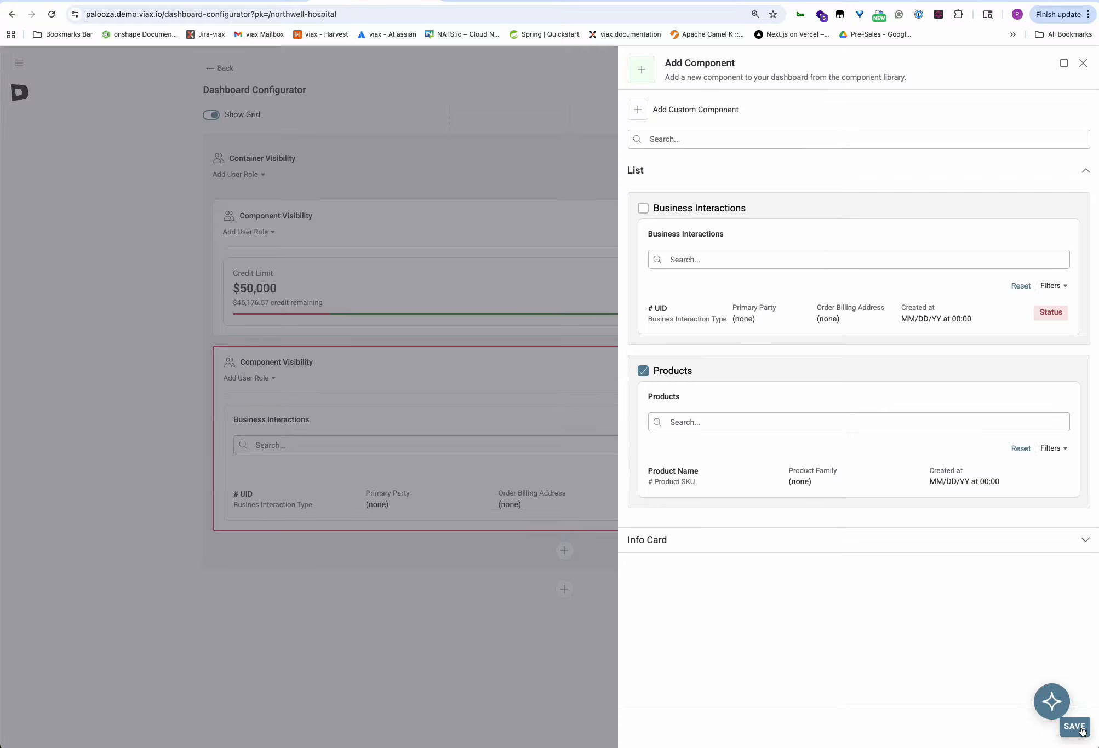
Open Component Settings for the Business Interactions list from its gear icon.
{"action": "scroll", "coordinate": [165, 548], "scroll_direction": "down", "scroll_amount": 2}
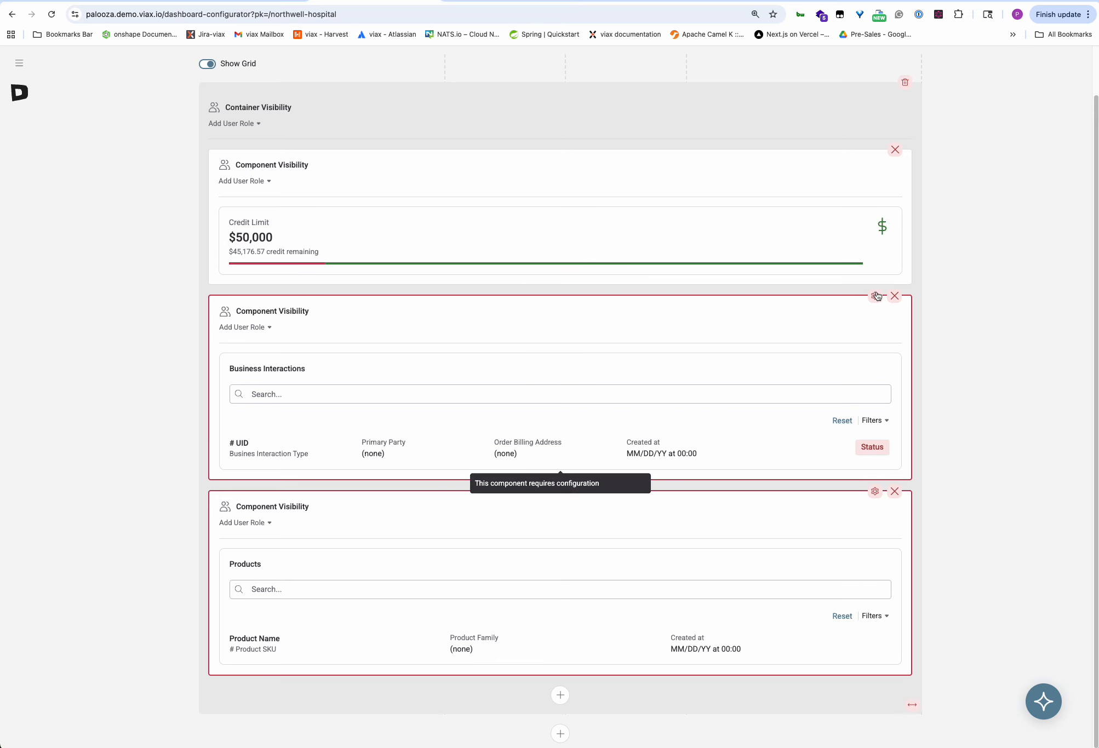
{"action": "scroll", "coordinate": [876, 295], "scroll_direction": "up", "scroll_amount": 2}
{"action": "left_click", "coordinate": [875, 346]}
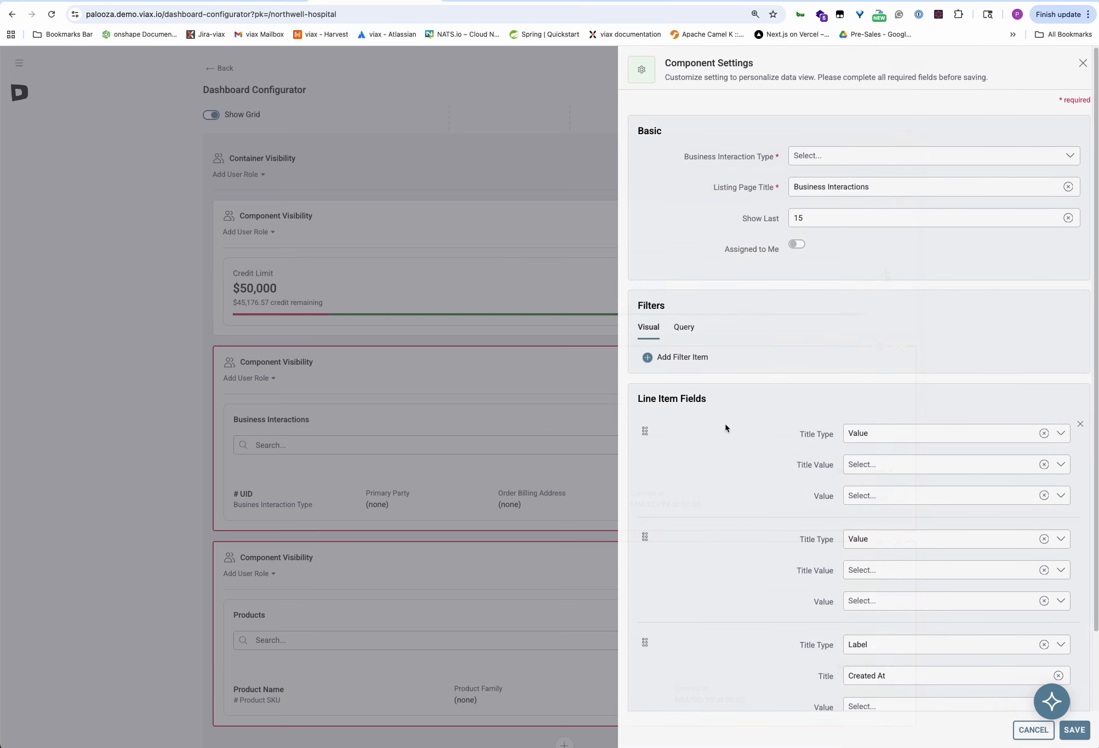
Set the Business Interaction Type to MedlineSalesOrder and clear the second line item's title.
{"action": "left_click", "coordinate": [846, 159]}
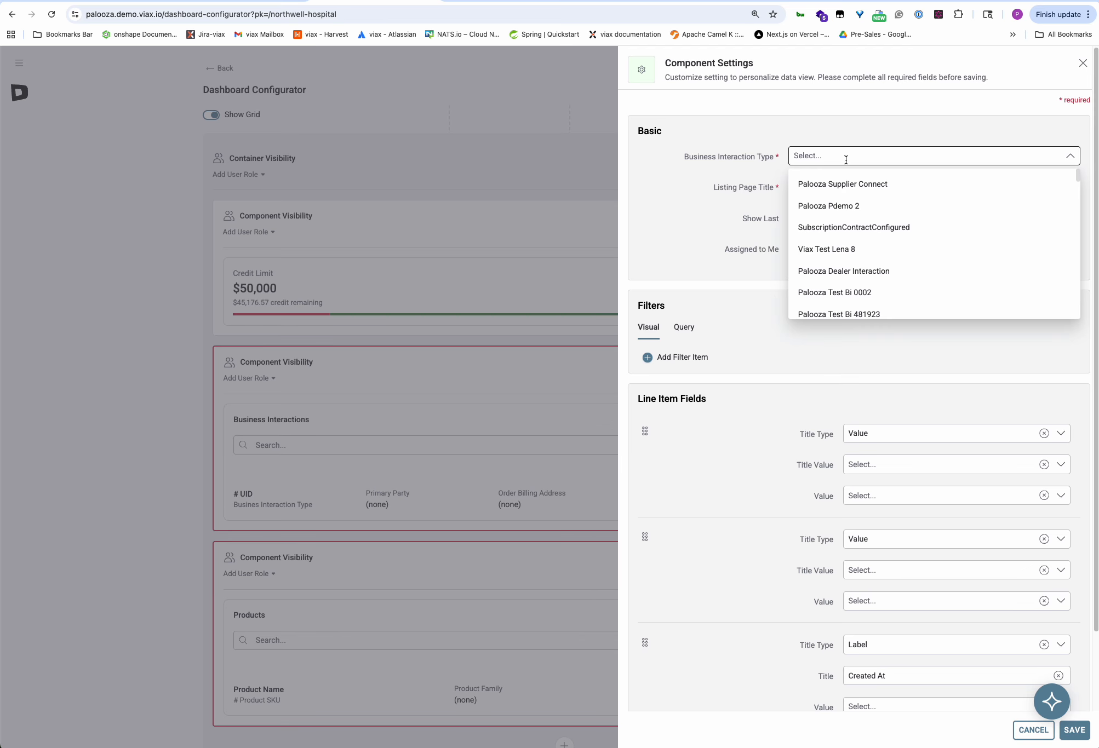
{"action": "scroll", "coordinate": [953, 271], "scroll_direction": "down", "scroll_amount": 10}
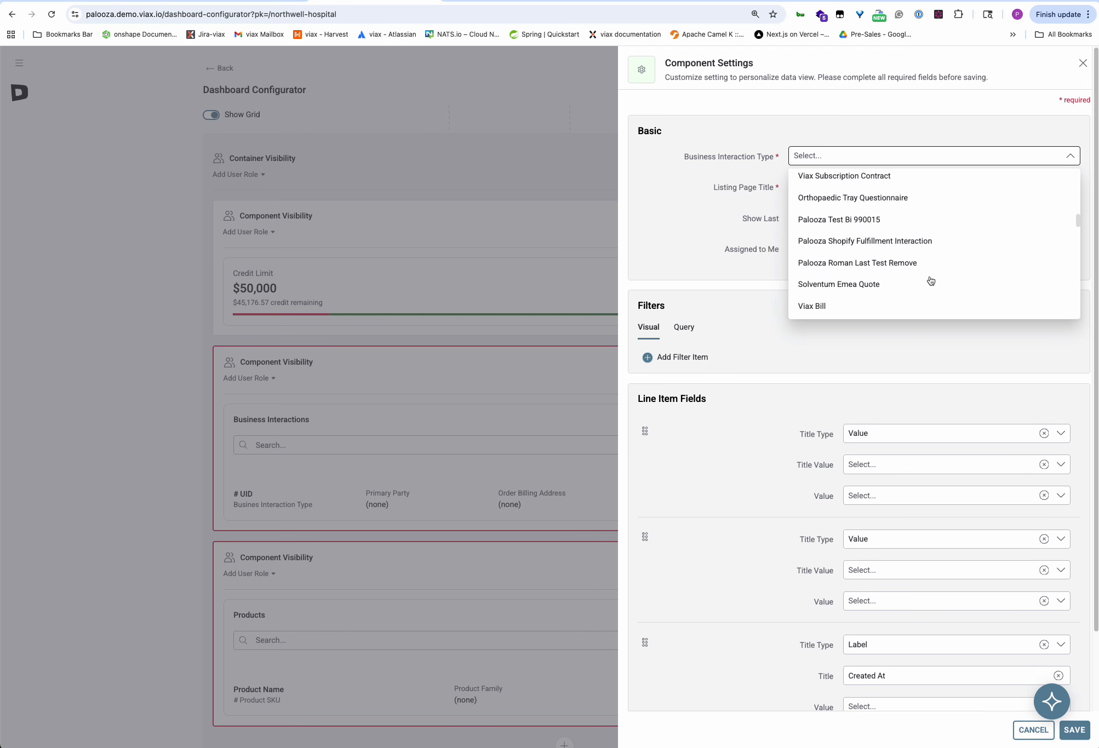
{"action": "scroll", "coordinate": [930, 280], "scroll_direction": "up", "scroll_amount": 2}
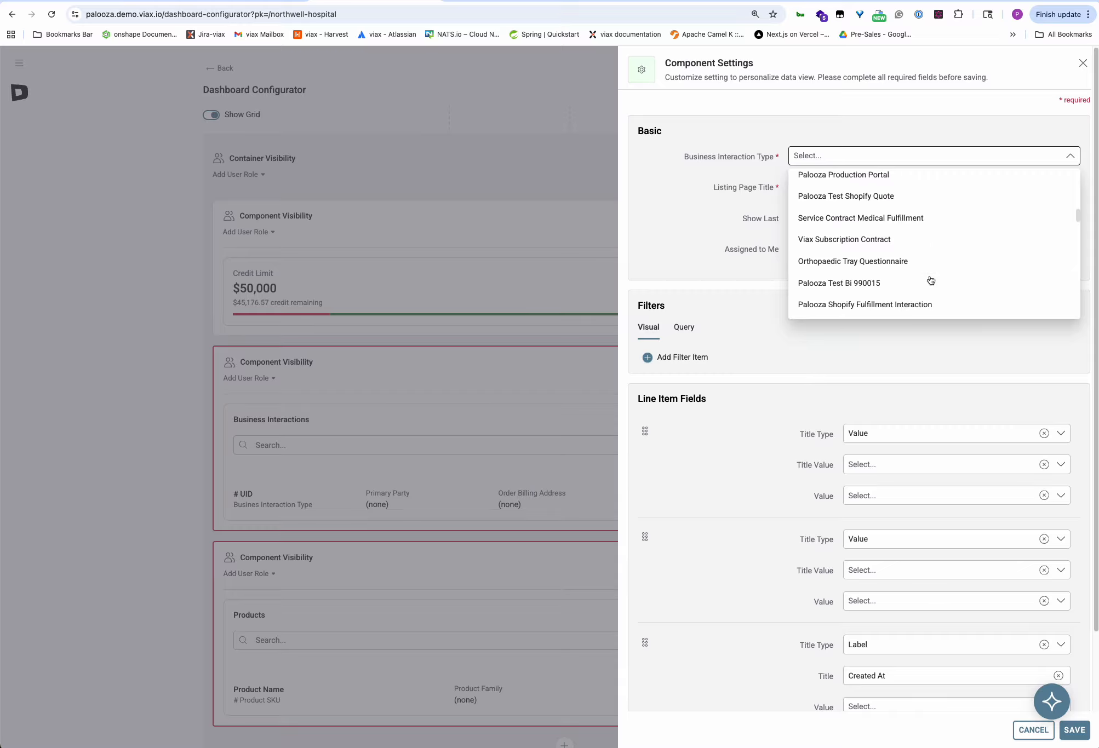
{"action": "scroll", "coordinate": [933, 280], "scroll_direction": "down", "scroll_amount": 5}
{"action": "scroll", "coordinate": [934, 277], "scroll_direction": "down", "scroll_amount": 6}
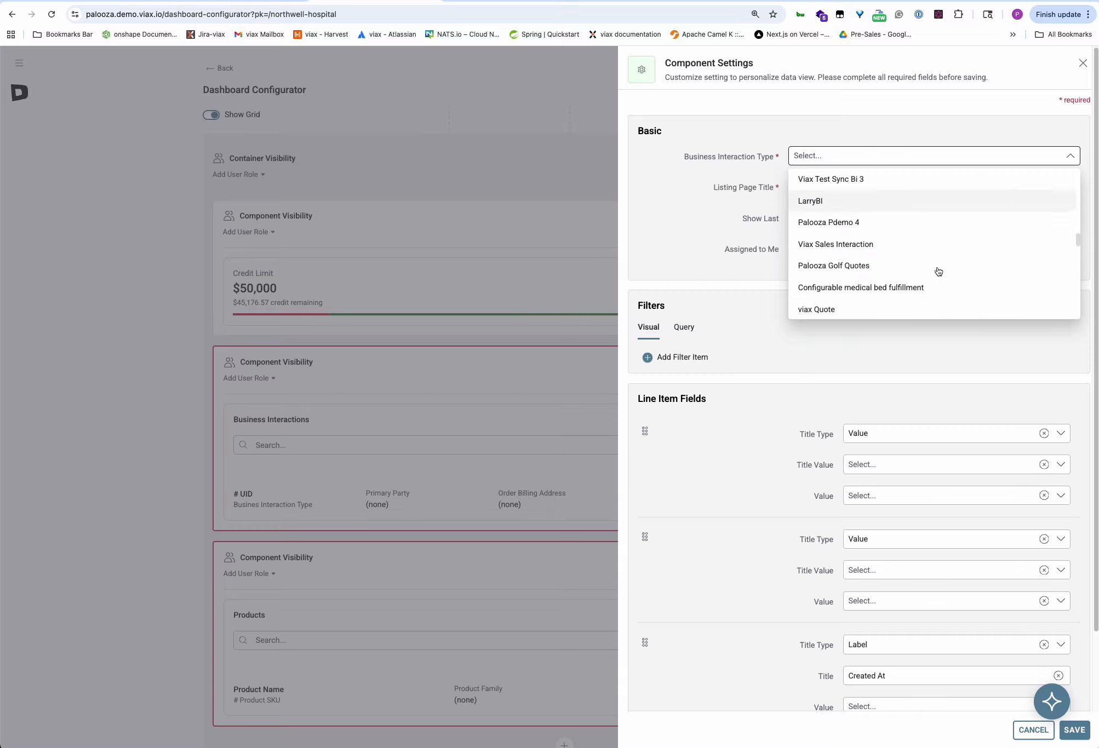
{"action": "scroll", "coordinate": [959, 270], "scroll_direction": "down", "scroll_amount": 3}
{"action": "scroll", "coordinate": [959, 270], "scroll_direction": "down", "scroll_amount": 8}
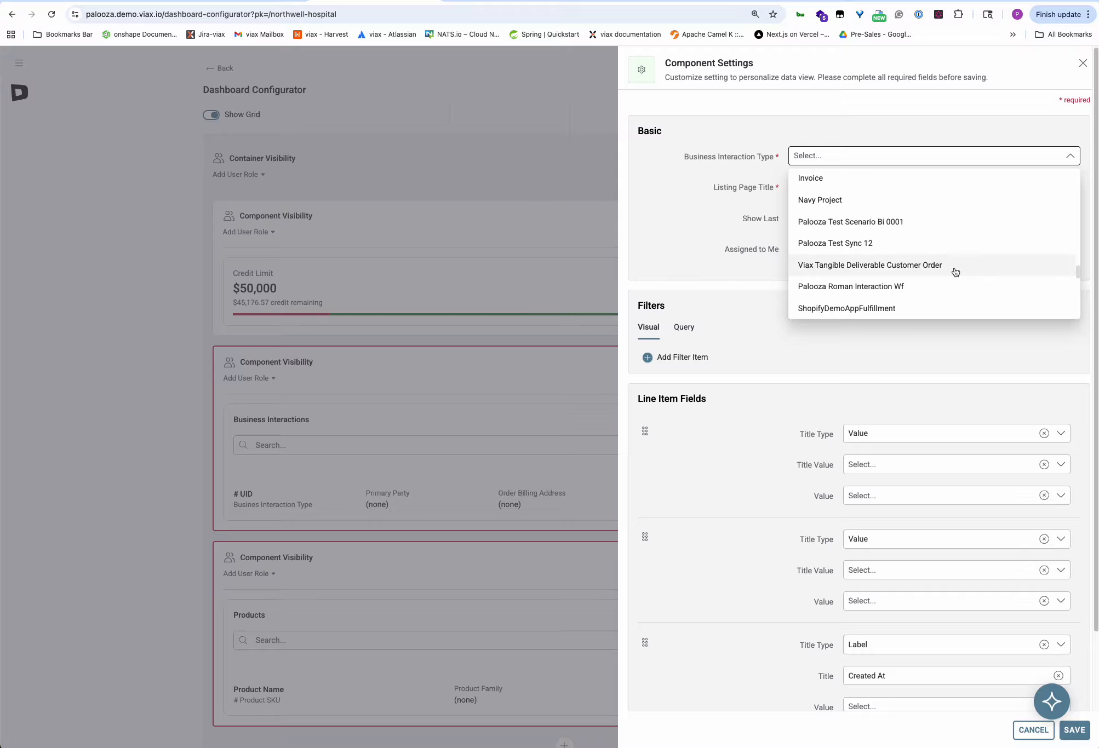
{"action": "scroll", "coordinate": [950, 274], "scroll_direction": "down", "scroll_amount": 10}
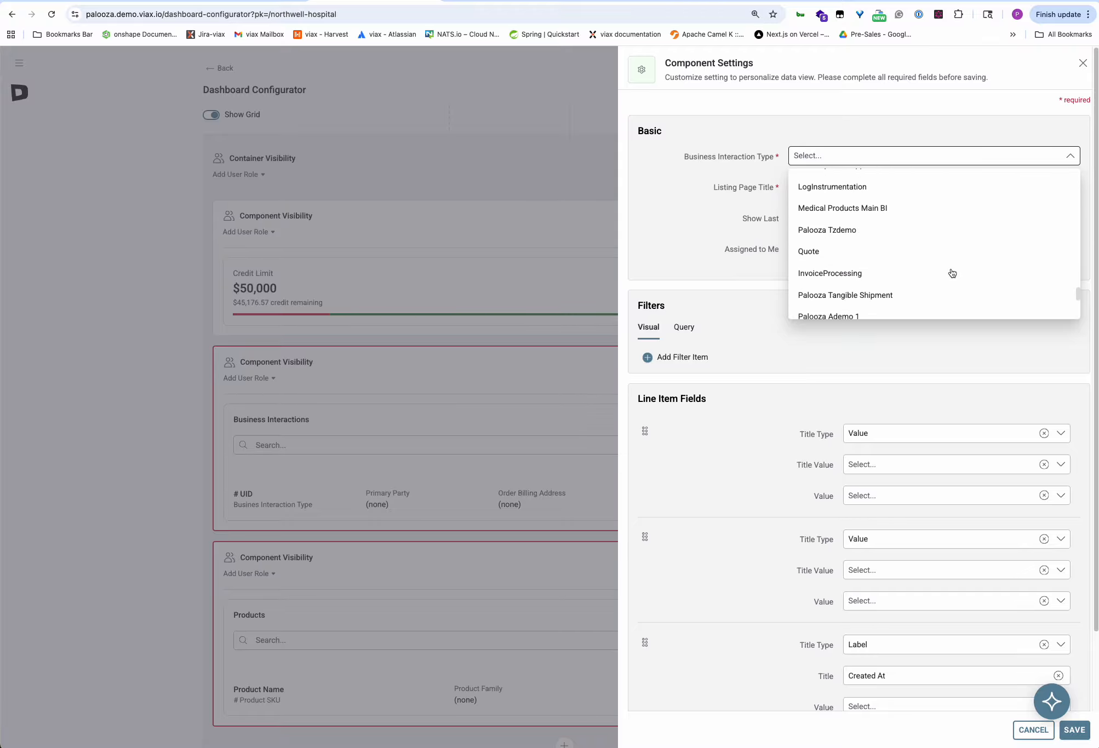
{"action": "scroll", "coordinate": [942, 277], "scroll_direction": "down", "scroll_amount": 3}
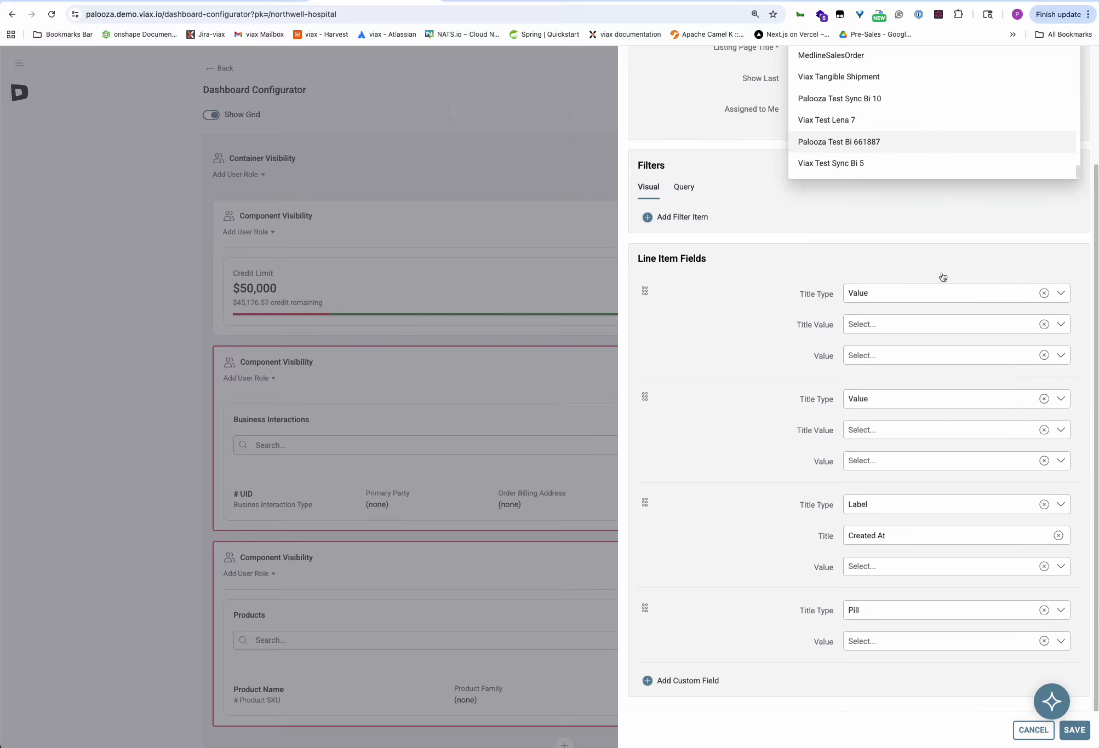
{"action": "left_click", "coordinate": [803, 192]}
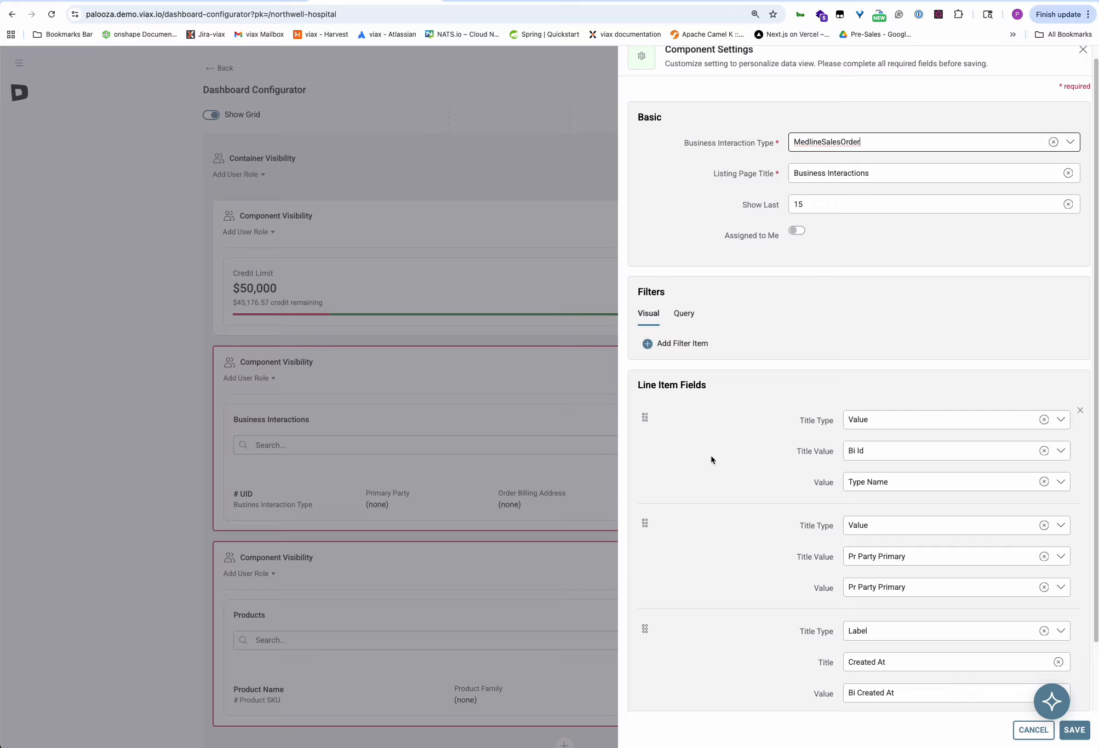
{"action": "left_click", "coordinate": [921, 562]}
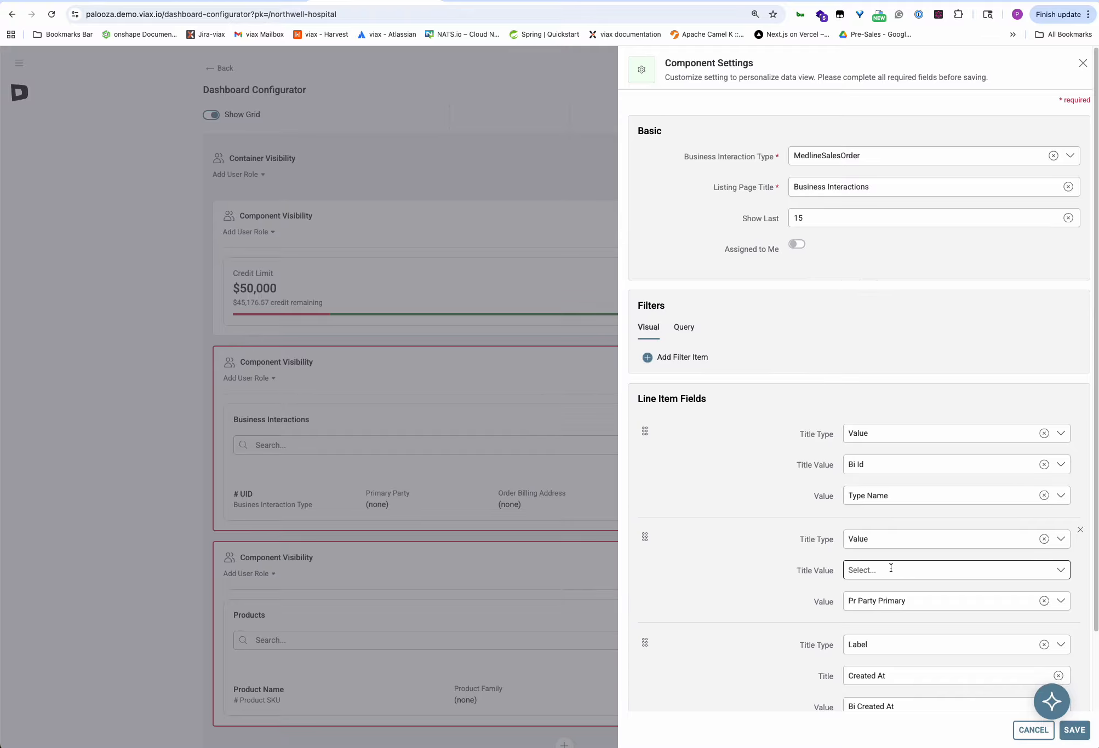
Make the second line item's title a Label reading 'PO Number'.
{"action": "left_click", "coordinate": [875, 541]}
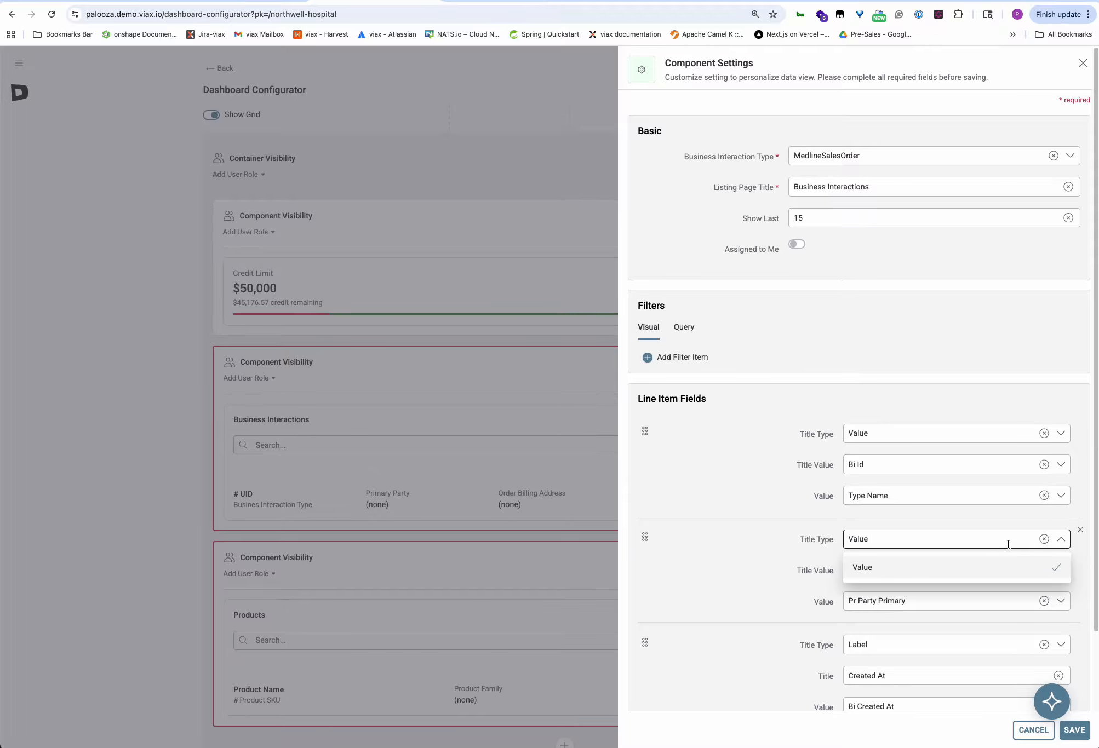
{"action": "left_click", "coordinate": [1044, 539]}
{"action": "left_click", "coordinate": [862, 567]}
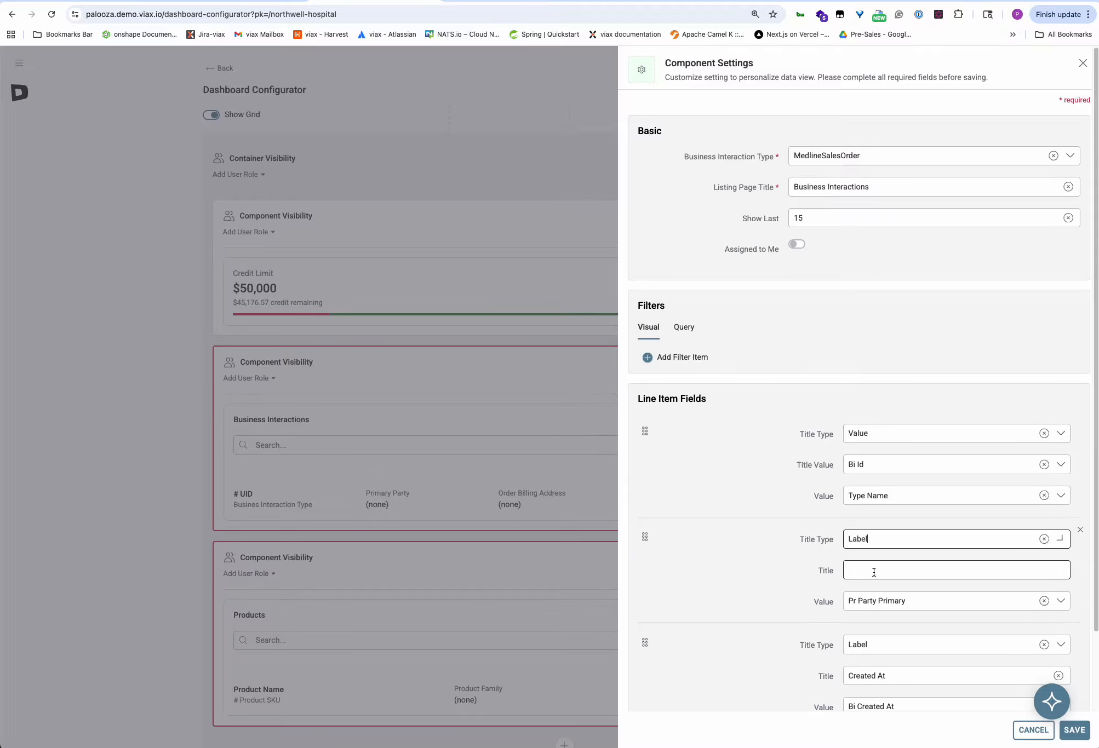
{"action": "left_click", "coordinate": [868, 573]}
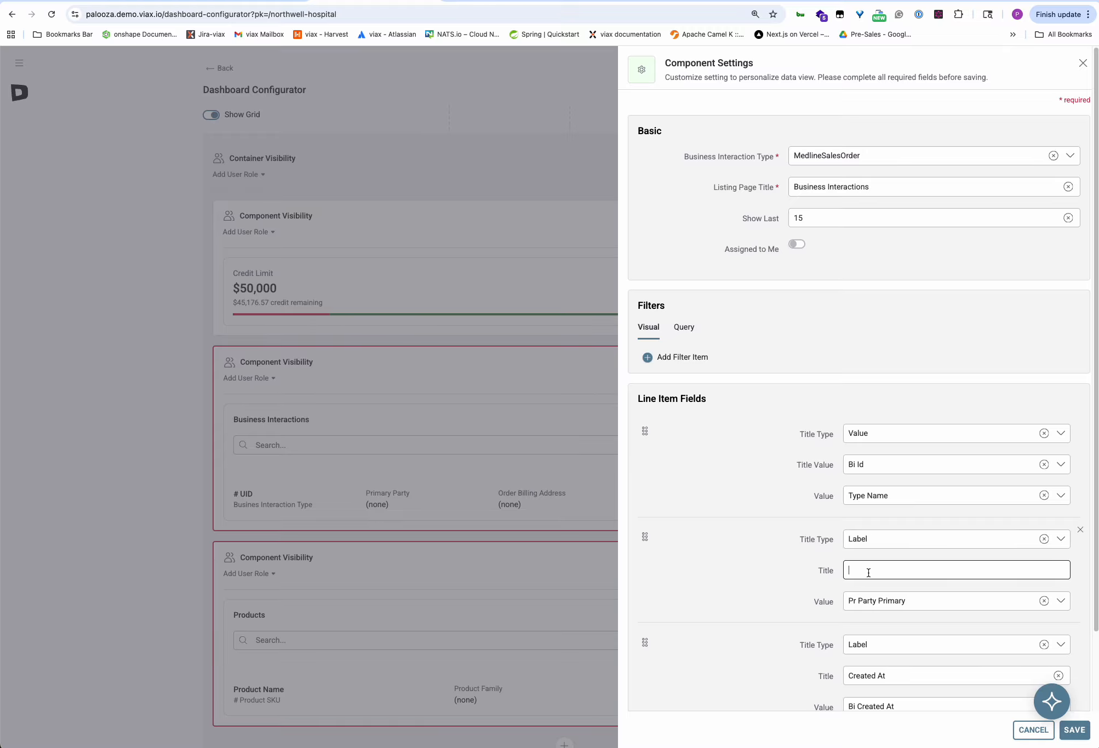
{"action": "type", "text": "PO Number"}
Replace the second line item's value Pr Party Primary with P Purchase Order.
{"action": "left_click", "coordinate": [866, 602]}
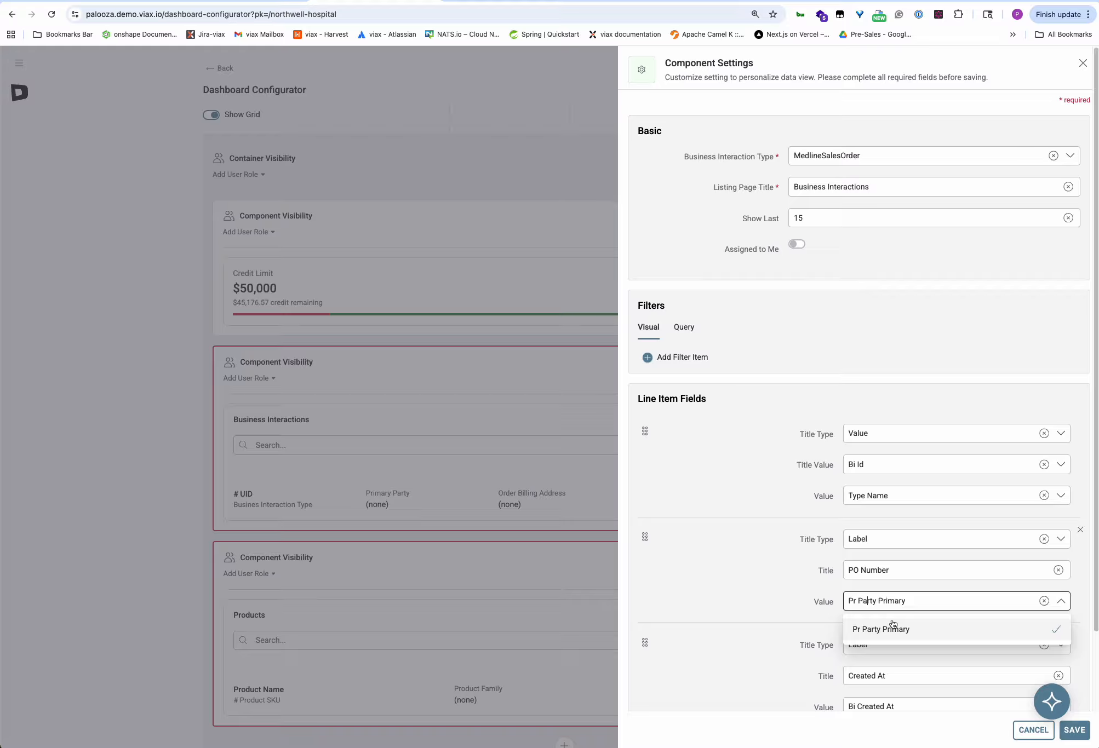
{"action": "left_click", "coordinate": [1043, 601]}
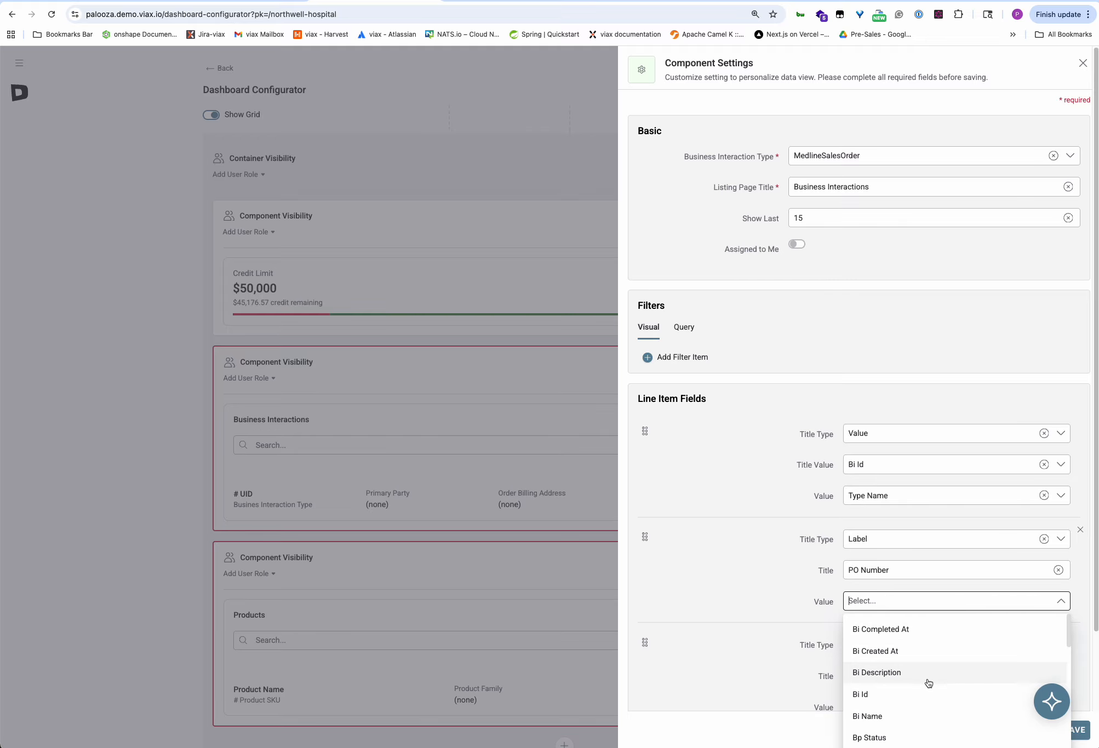
{"action": "scroll", "coordinate": [926, 685], "scroll_direction": "down", "scroll_amount": 3}
{"action": "scroll", "coordinate": [906, 701], "scroll_direction": "down", "scroll_amount": 4}
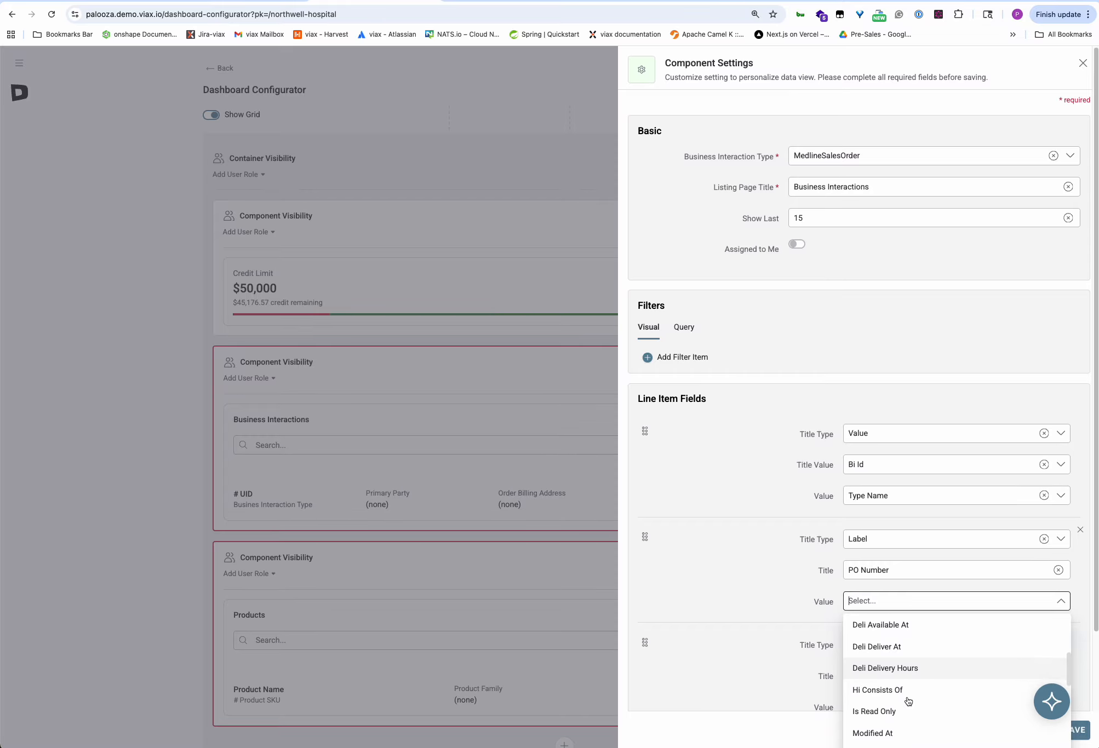
{"action": "scroll", "coordinate": [904, 700], "scroll_direction": "down", "scroll_amount": 4}
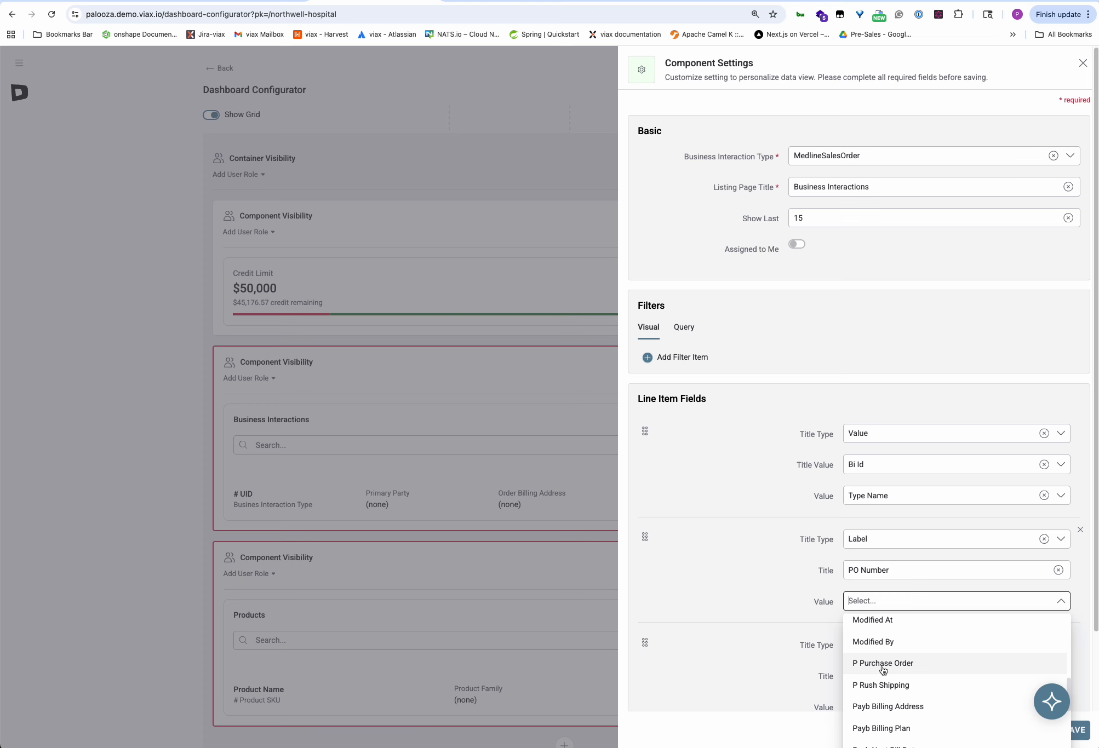
{"action": "left_click", "coordinate": [882, 664]}
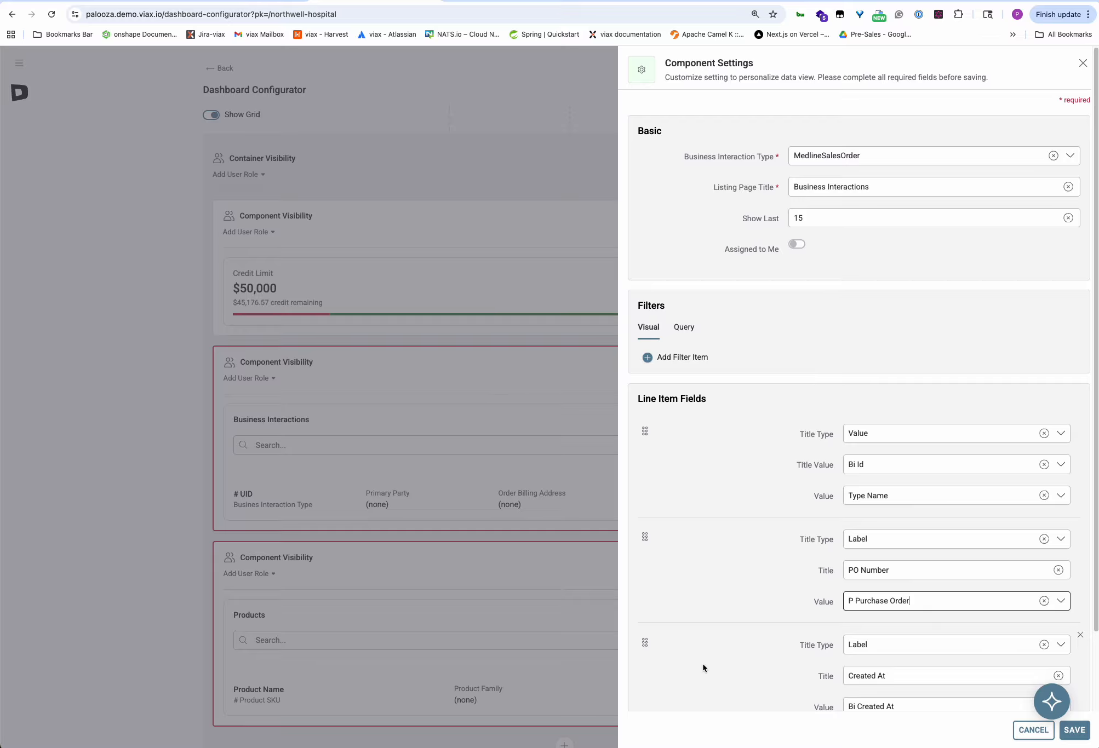
{"action": "scroll", "coordinate": [715, 662], "scroll_direction": "down", "scroll_amount": 2}
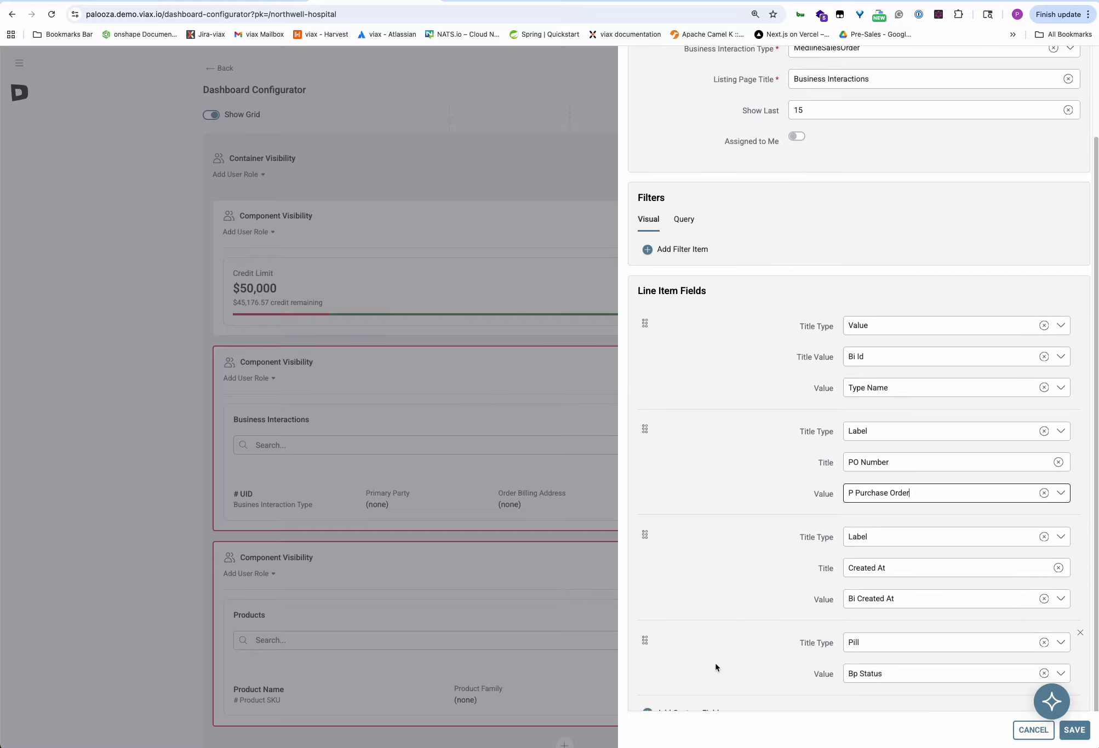
Keep the third line item as a Label and retitle it 'Rush Shipping'.
{"action": "left_click", "coordinate": [890, 540]}
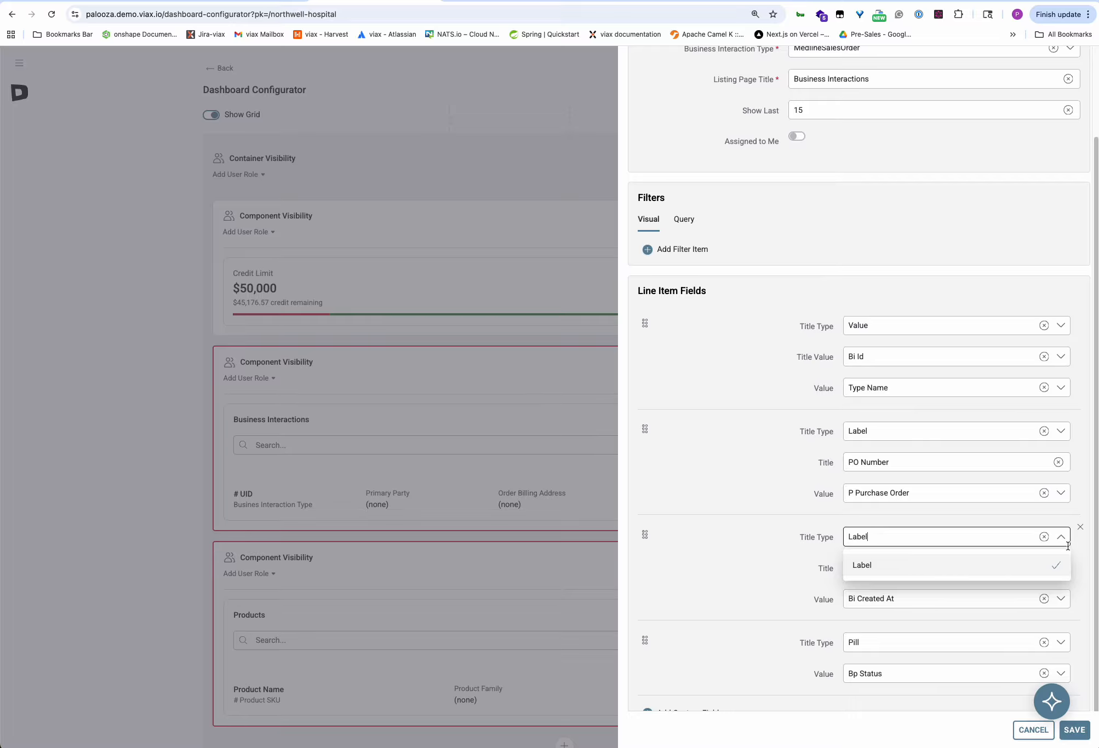
{"action": "left_click", "coordinate": [814, 596]}
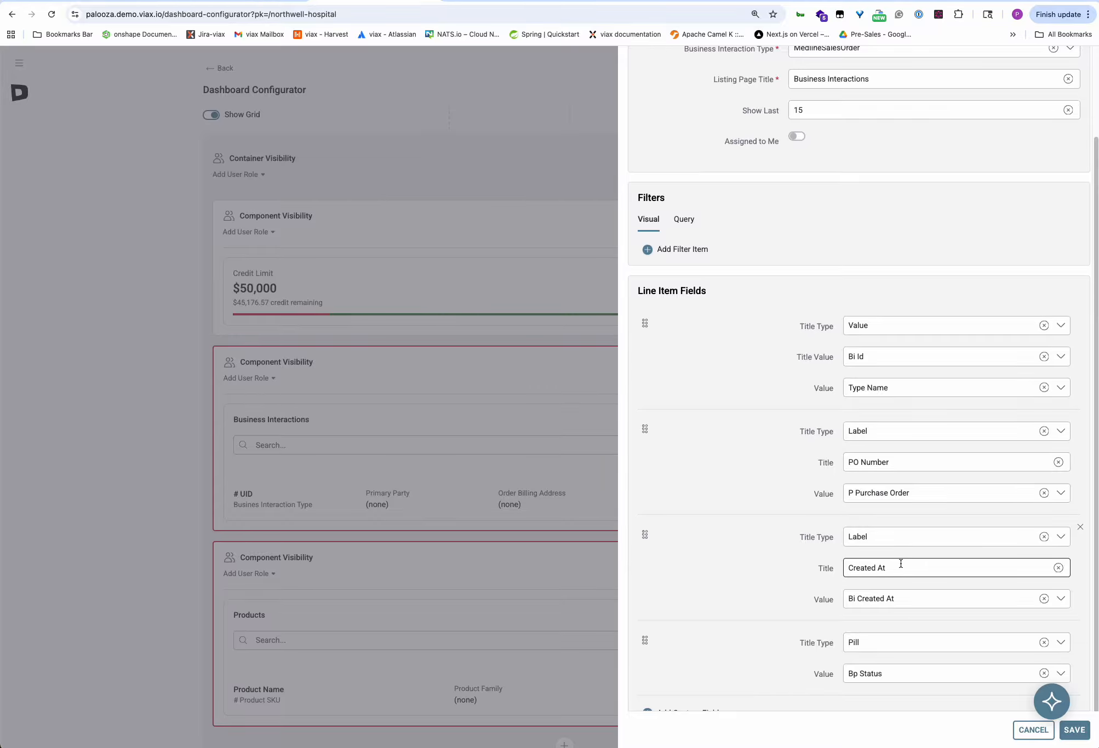
{"action": "left_click", "coordinate": [1058, 568]}
{"action": "type", "text": "Rush Shipping"}
Change the third item's value from Bi Created At to P Rush Shipping and save the settings.
{"action": "left_click", "coordinate": [919, 598]}
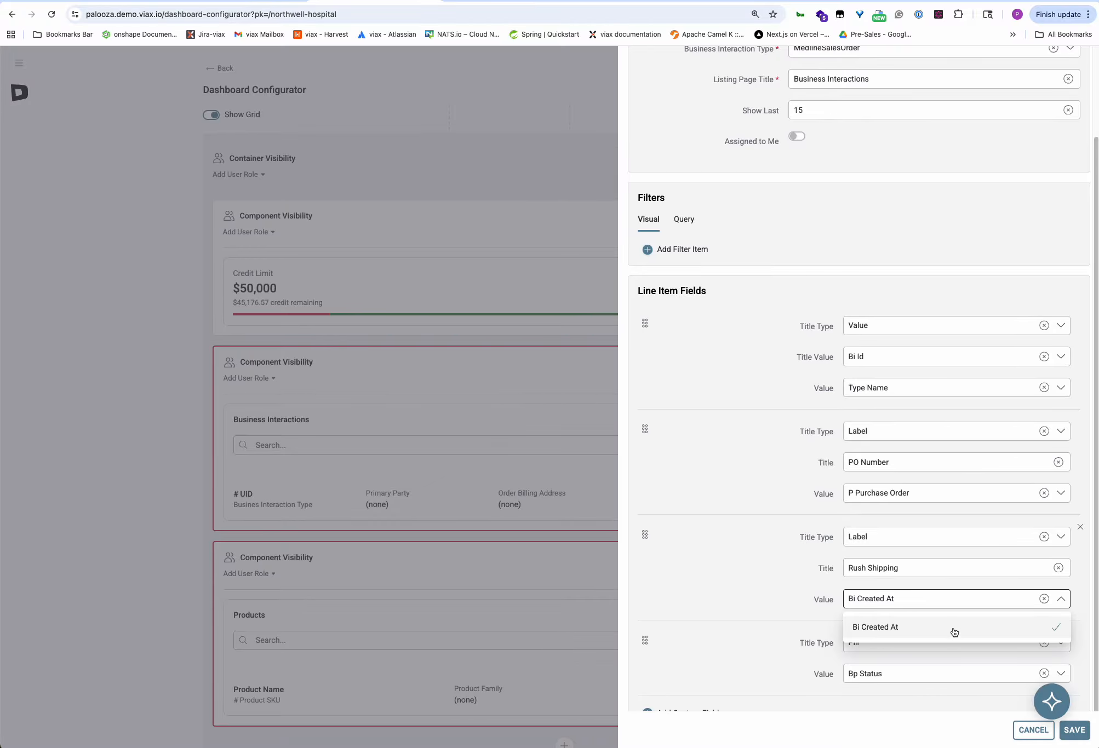
{"action": "left_click", "coordinate": [1043, 599]}
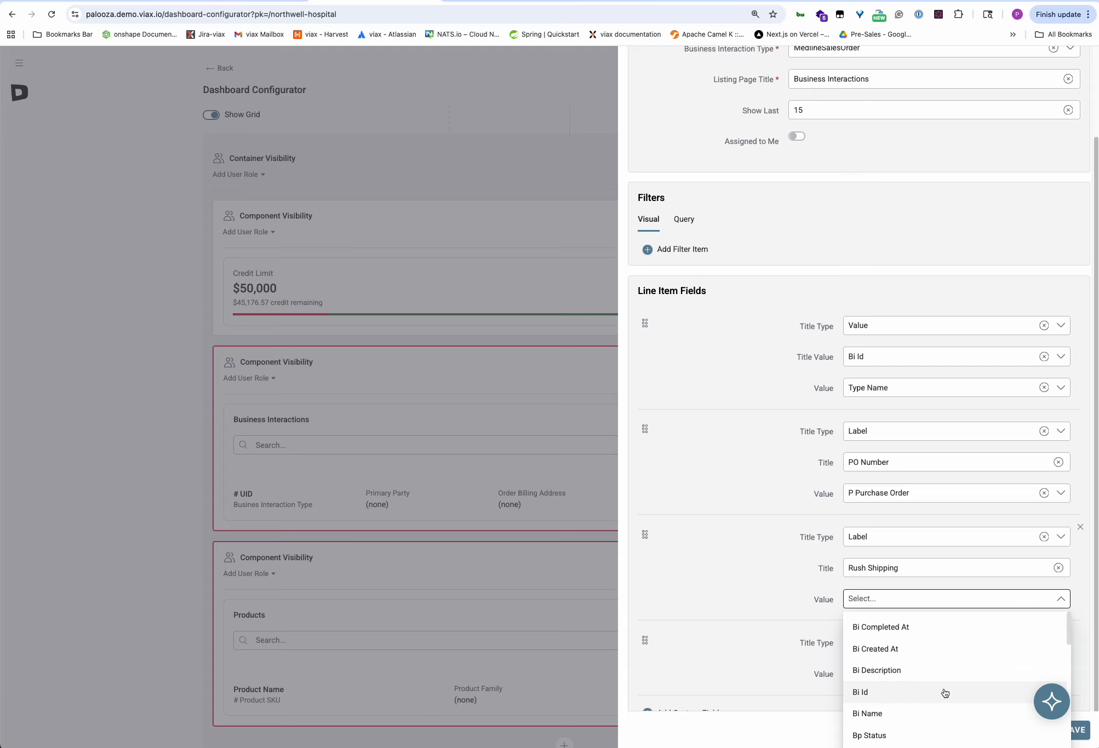
{"action": "scroll", "coordinate": [944, 692], "scroll_direction": "down", "scroll_amount": 3}
{"action": "scroll", "coordinate": [944, 691], "scroll_direction": "down", "scroll_amount": 3}
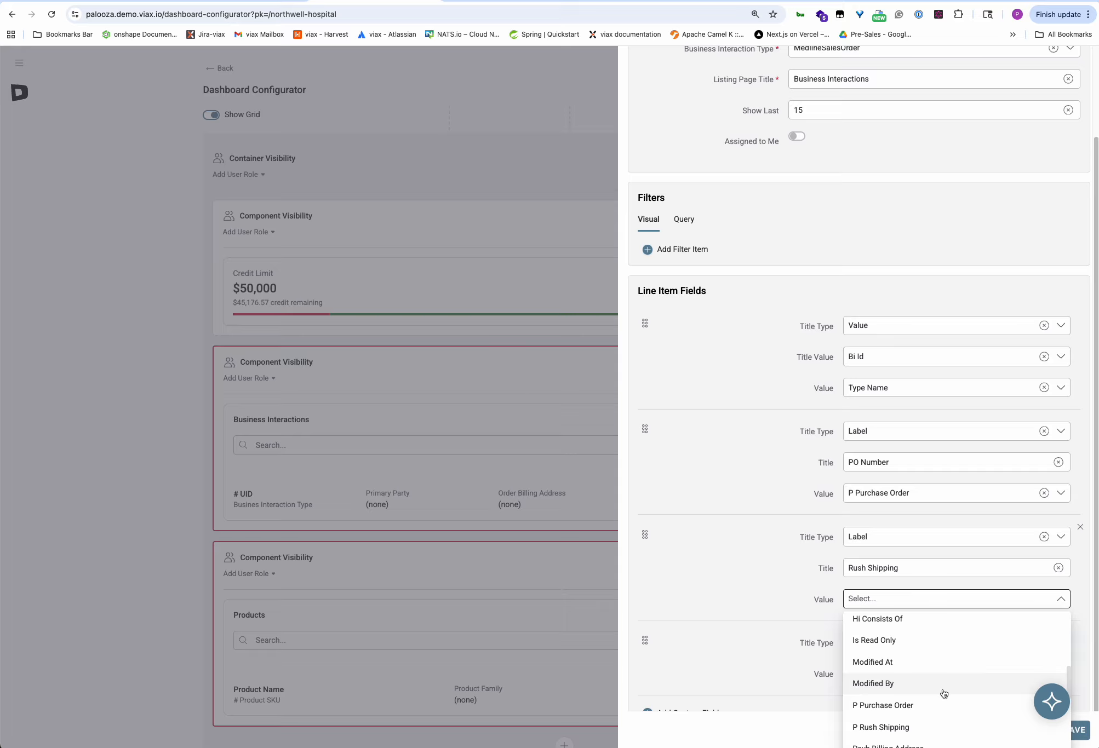
{"action": "scroll", "coordinate": [943, 693], "scroll_direction": "down", "scroll_amount": 1}
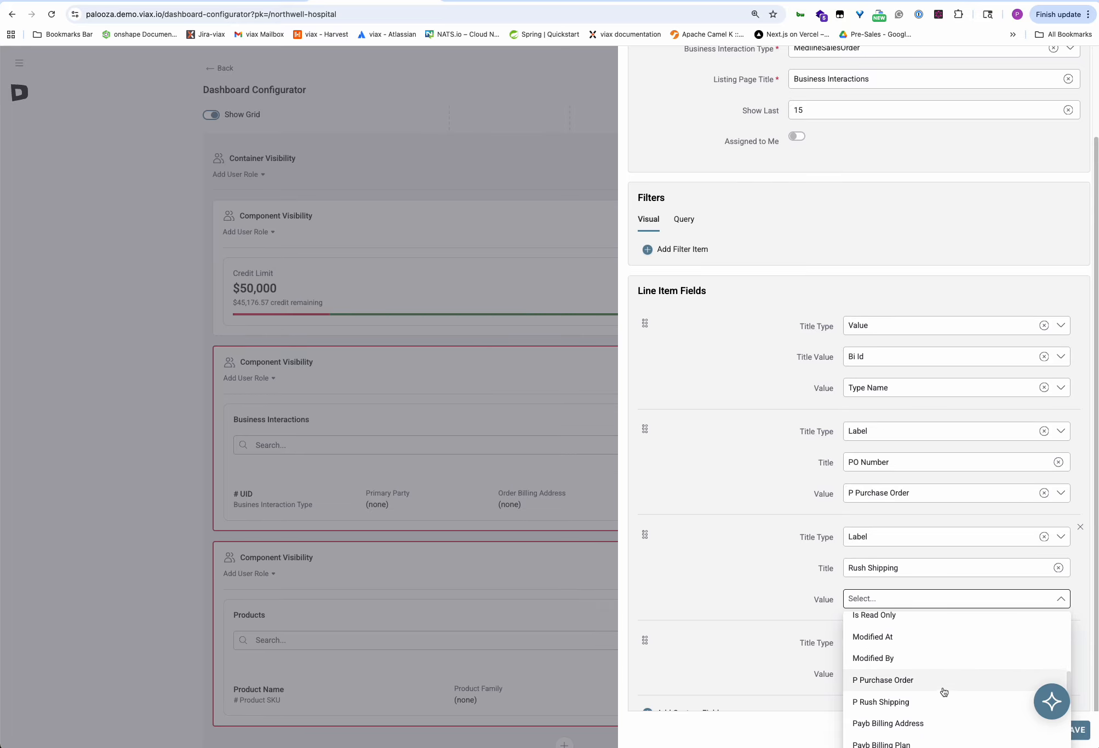
{"action": "left_click", "coordinate": [895, 703]}
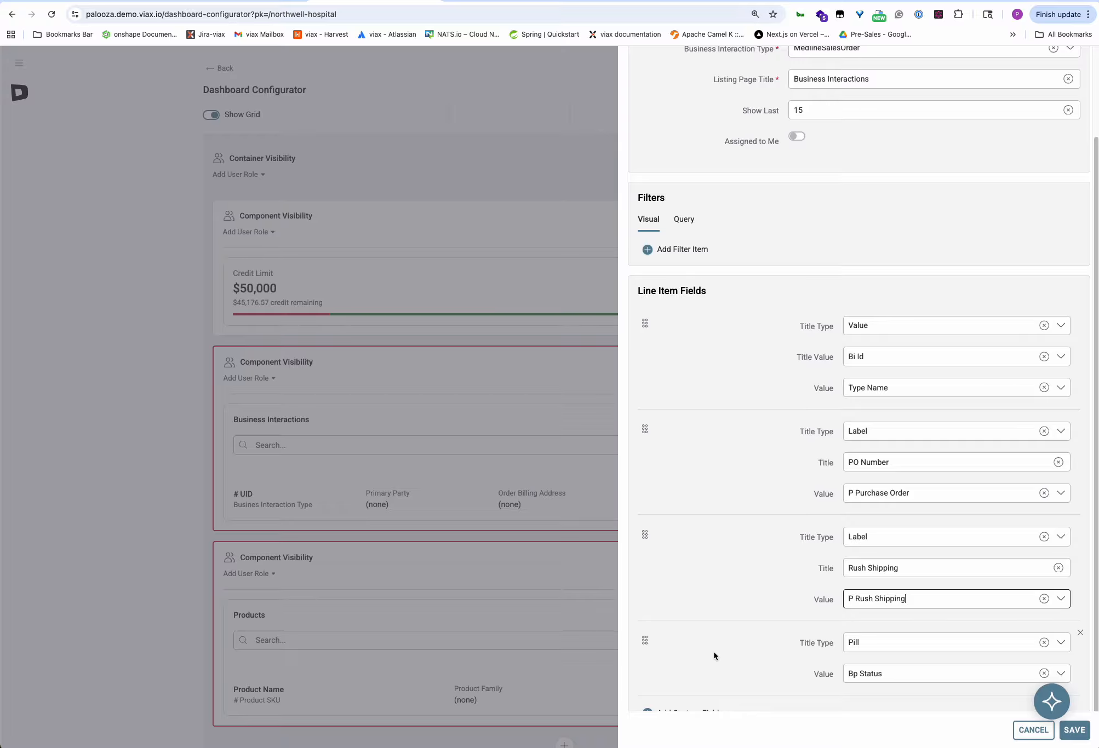
{"action": "scroll", "coordinate": [733, 608], "scroll_direction": "down", "scroll_amount": 1}
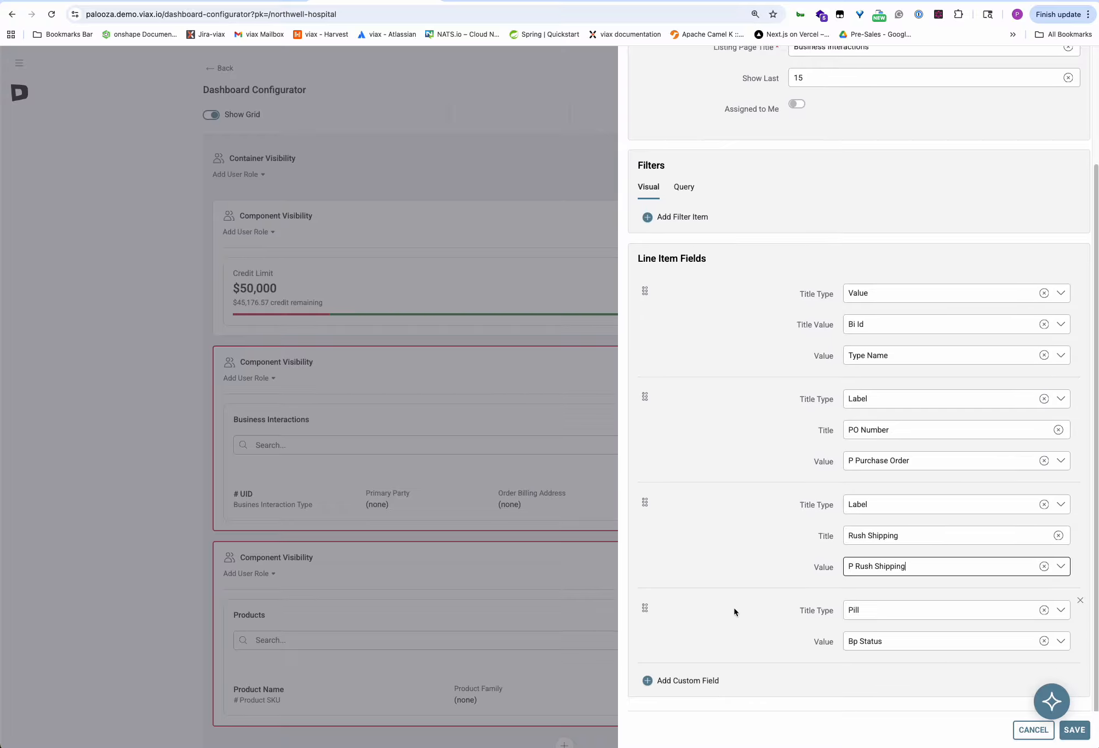
{"action": "left_click", "coordinate": [1077, 729]}
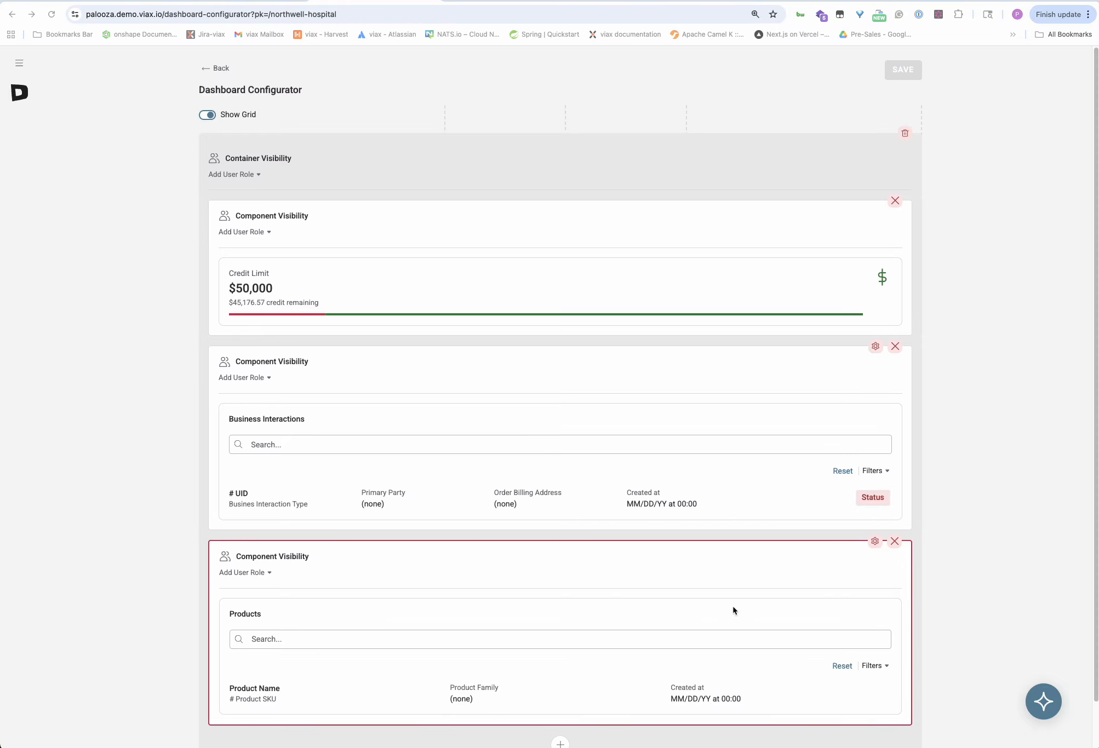
Open Component Settings for the Products list via its gear icon.
{"action": "left_click", "coordinate": [875, 543]}
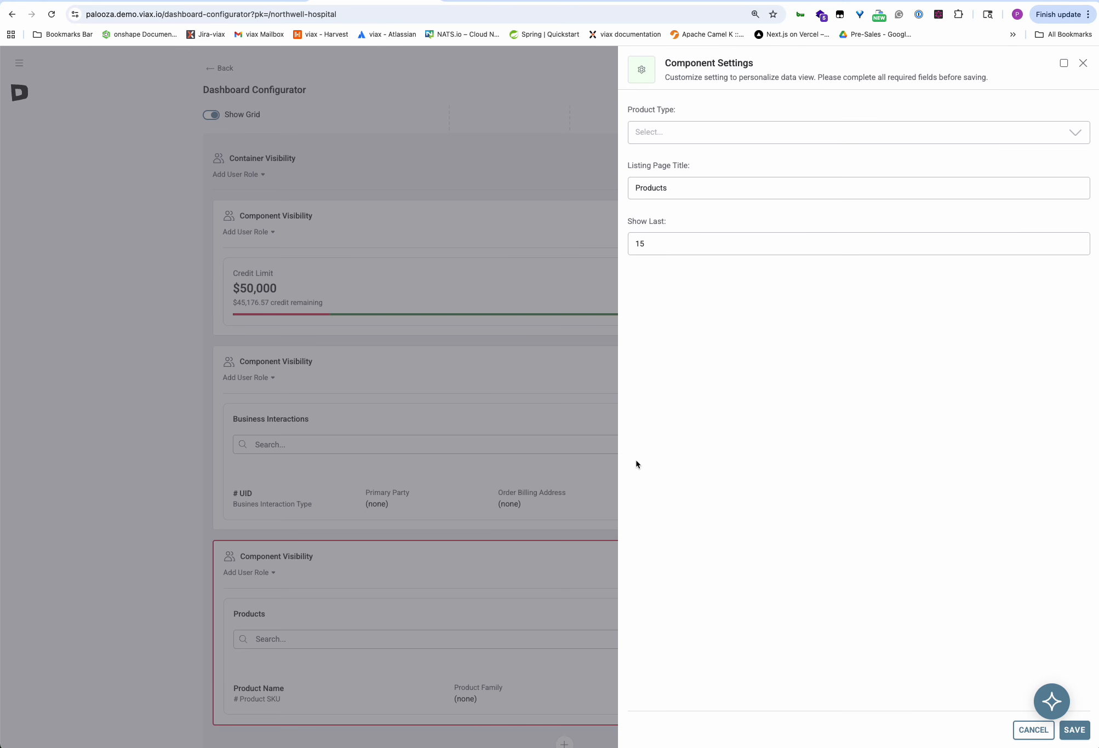
Set Product Type to Viax Configurable Salable Product and title the listing 'Viax Configurable Salable Products'.
{"action": "left_click", "coordinate": [680, 132]}
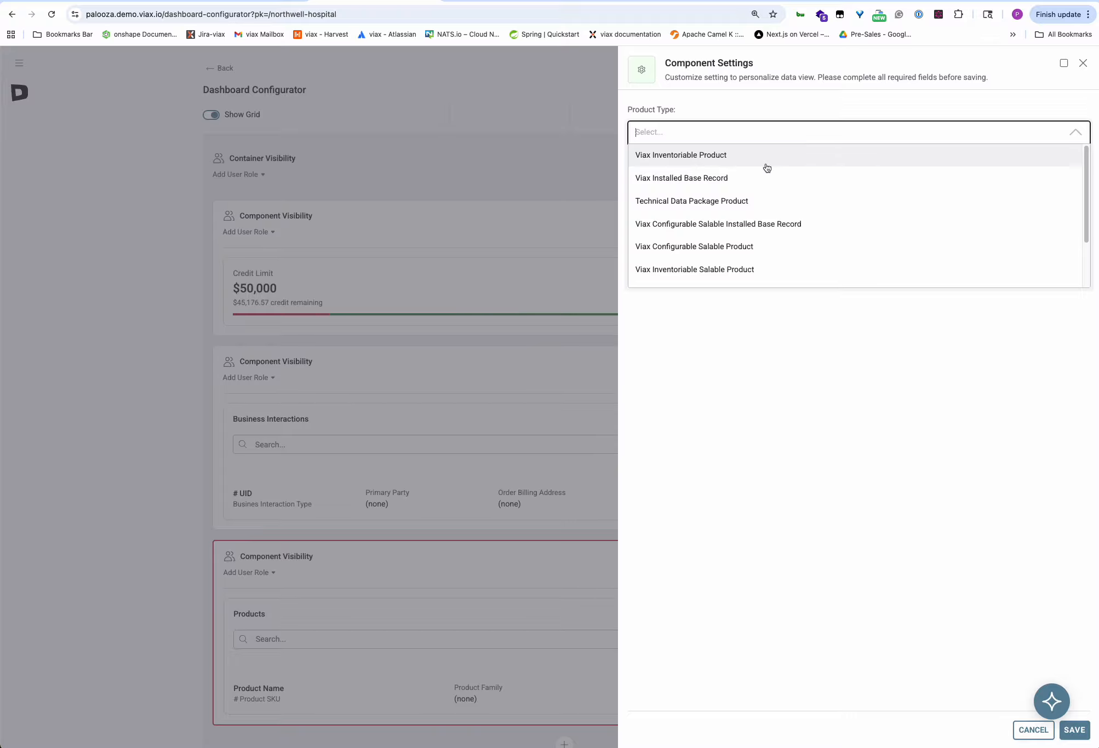
{"action": "left_click", "coordinate": [750, 258]}
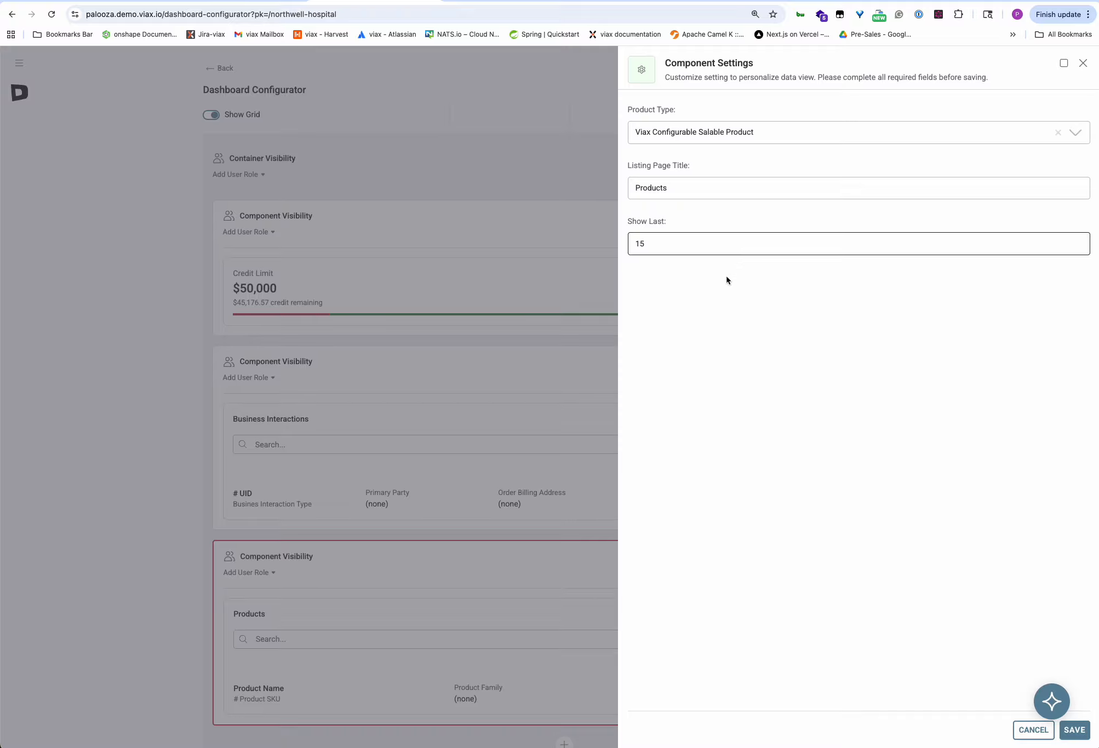
{"action": "left_click", "coordinate": [696, 185]}
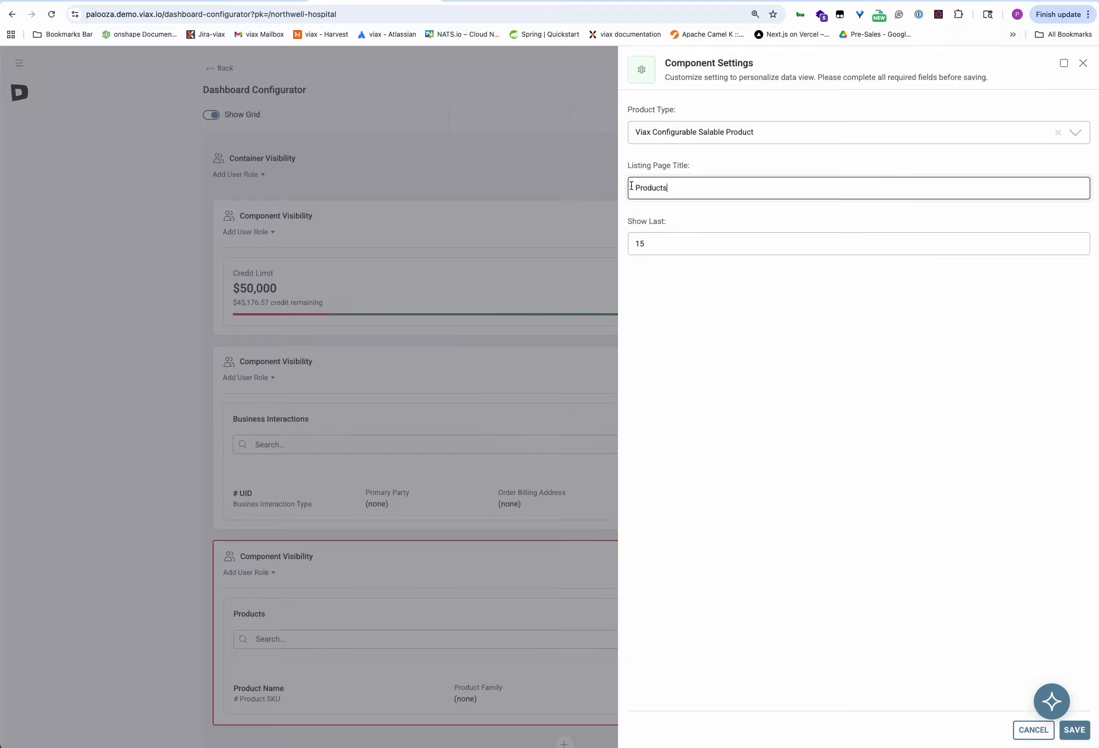
{"action": "type", "text": "Viax Configurable Salable"}
Save the Products settings, restrict Business Interactions to the Admin role, and save the dashboard.
{"action": "left_click", "coordinate": [1074, 730]}
{"action": "scroll", "coordinate": [342, 370], "scroll_direction": "down", "scroll_amount": 2}
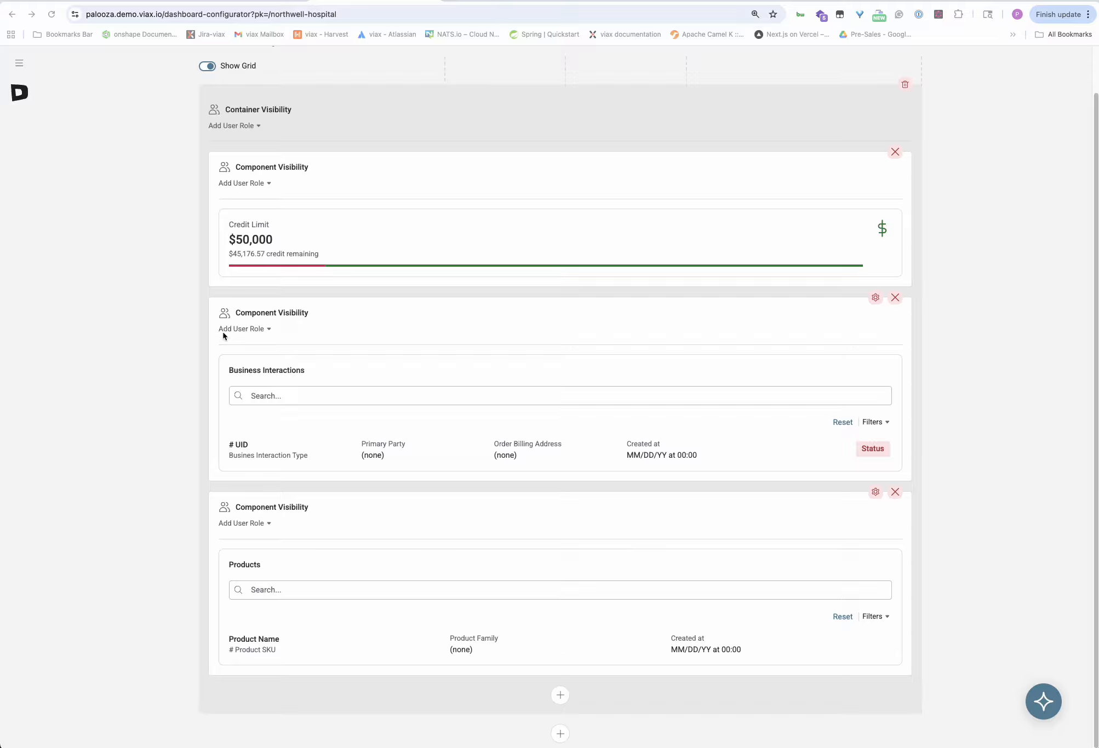
{"action": "left_click", "coordinate": [268, 329]}
{"action": "scroll", "coordinate": [231, 442], "scroll_direction": "down", "scroll_amount": 4}
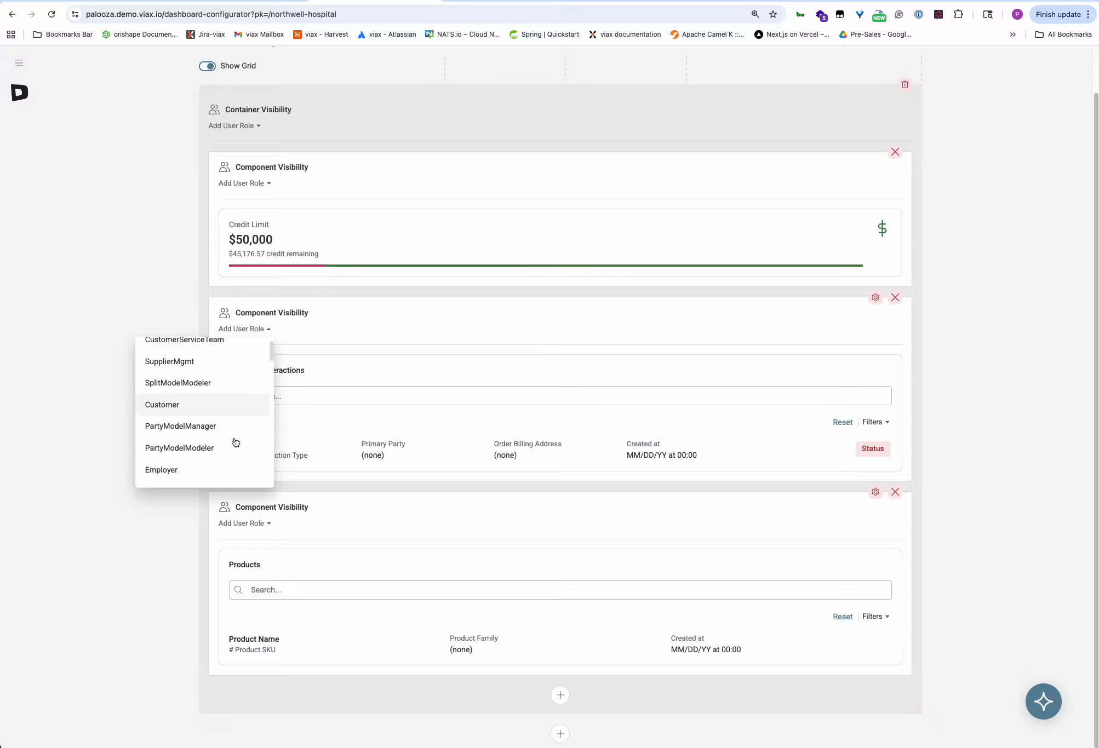
{"action": "scroll", "coordinate": [226, 443], "scroll_direction": "down", "scroll_amount": 5}
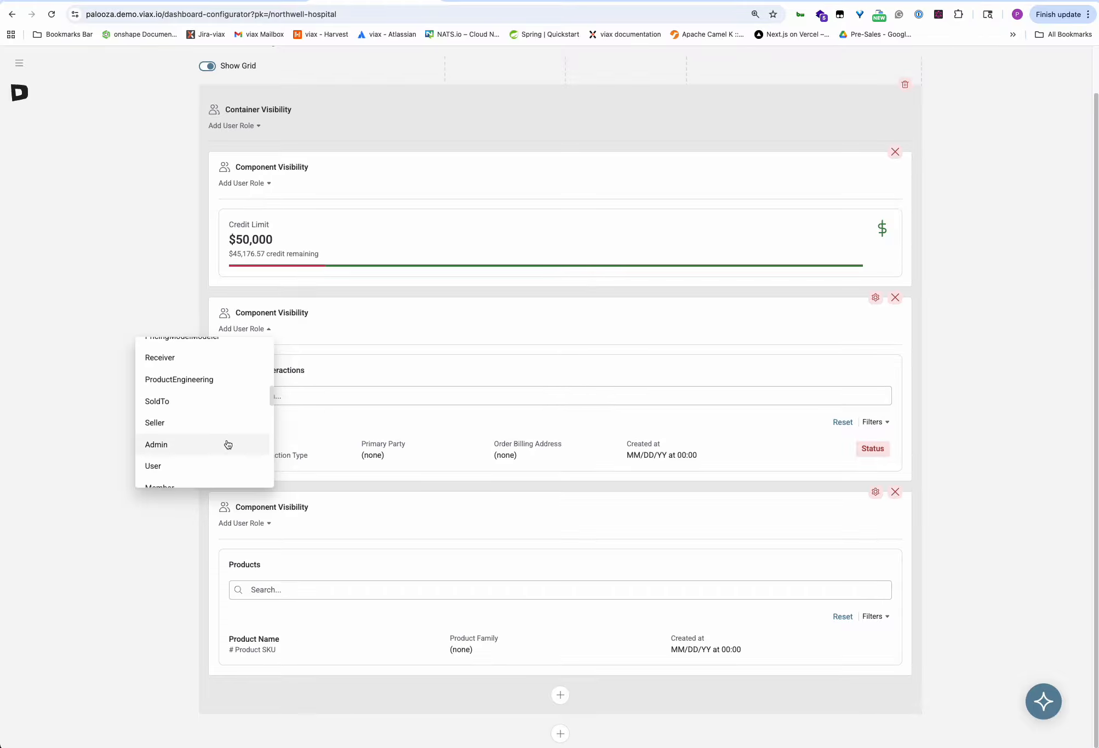
{"action": "left_click", "coordinate": [167, 445]}
{"action": "left_click", "coordinate": [74, 543]}
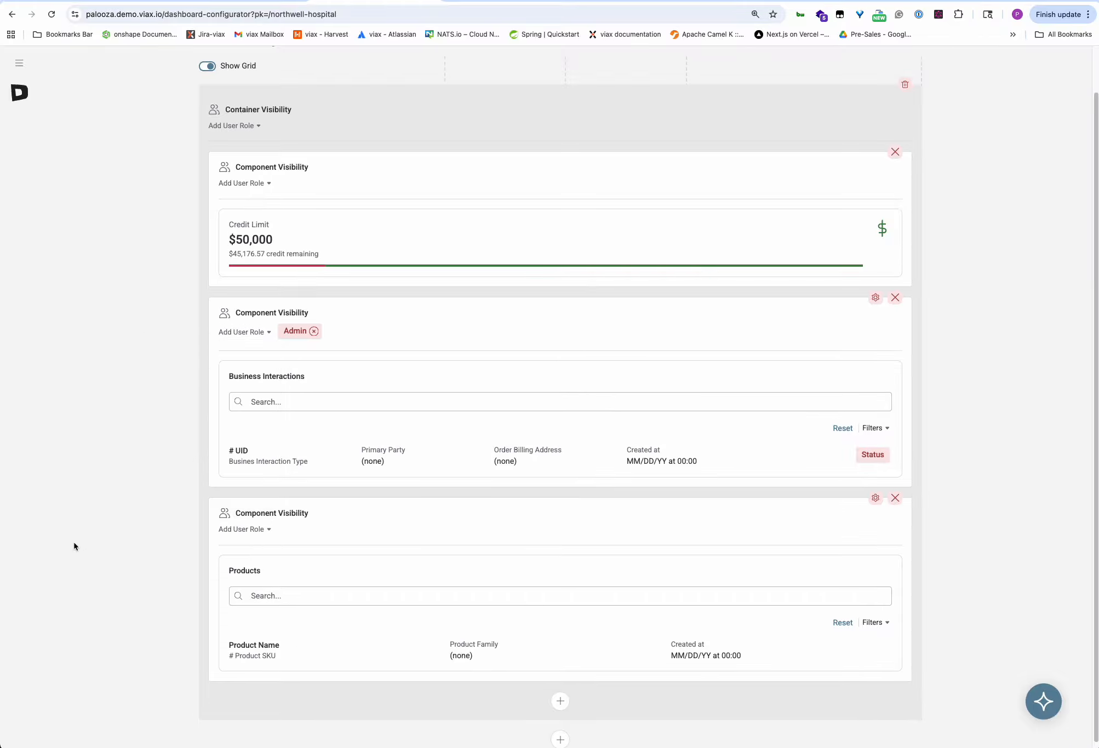
{"action": "scroll", "coordinate": [1001, 155], "scroll_direction": "up", "scroll_amount": 2}
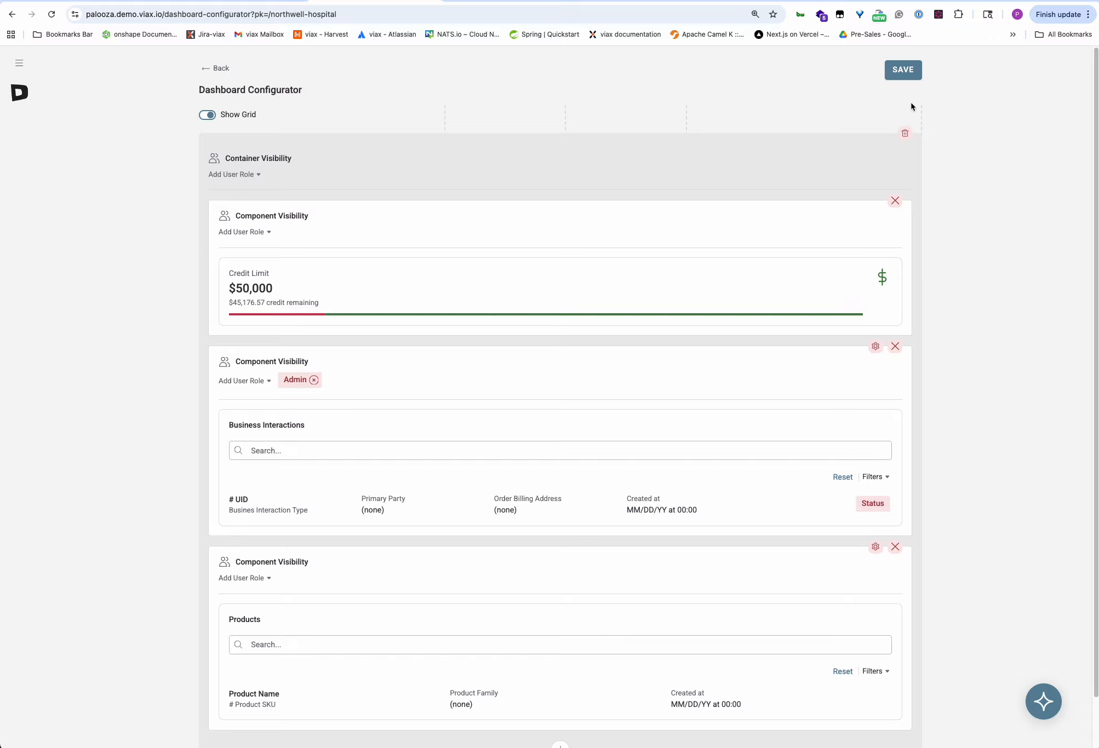
{"action": "left_click", "coordinate": [904, 71]}
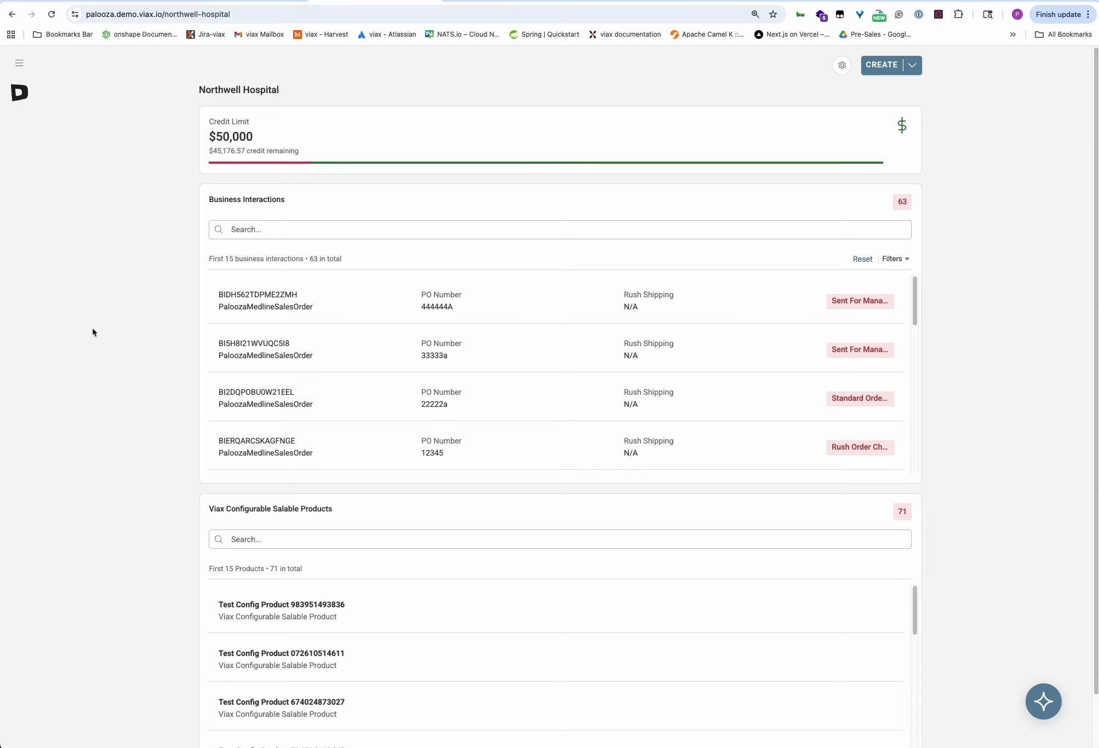
Review the saved Northwell Hospital dashboard lists, then return to the layout editor.
{"action": "scroll", "coordinate": [117, 410], "scroll_direction": "down", "scroll_amount": 2}
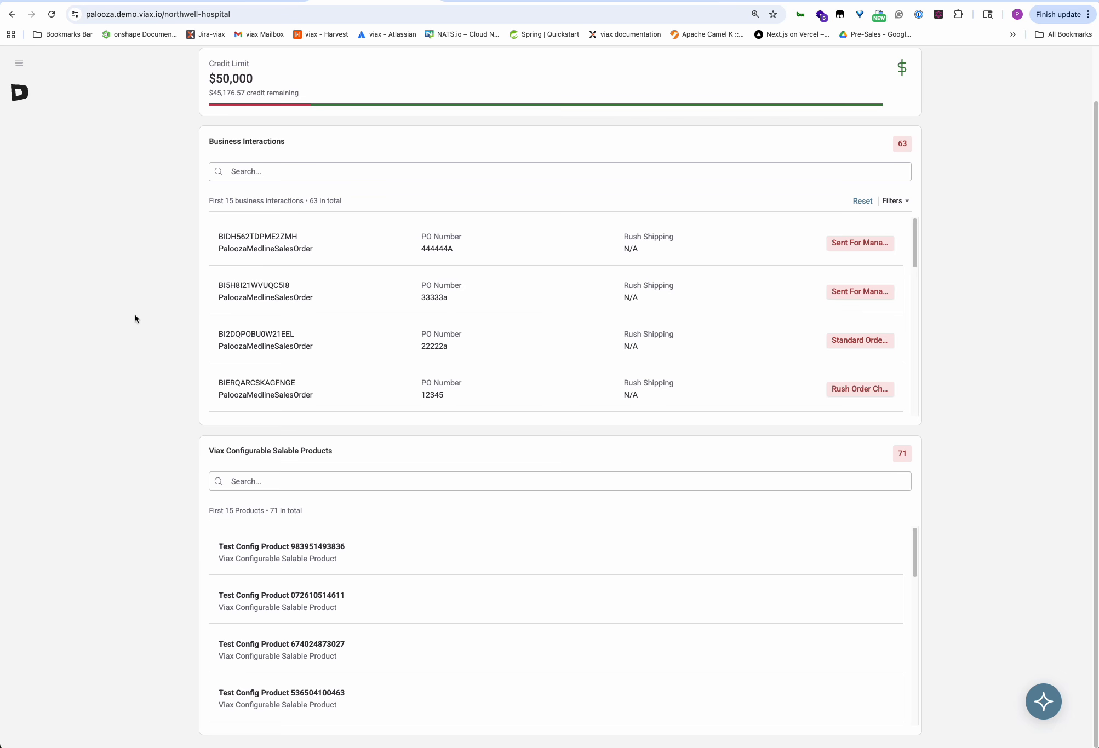
{"action": "scroll", "coordinate": [120, 336], "scroll_direction": "up", "scroll_amount": 2}
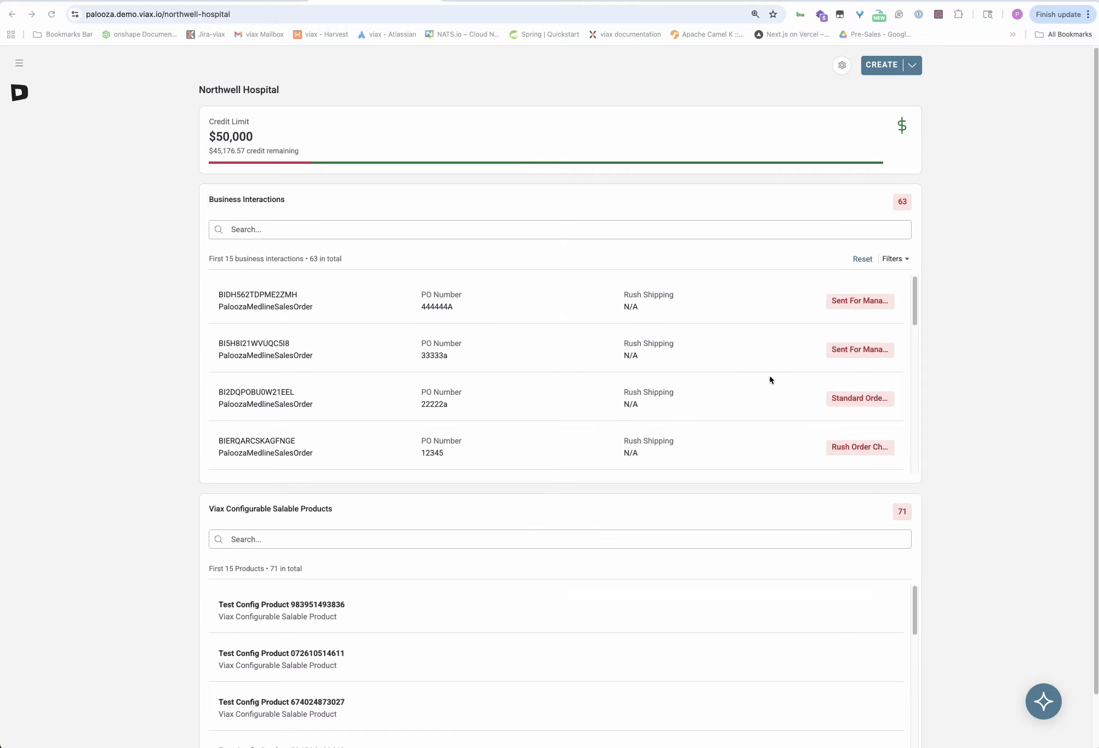
{"action": "left_click", "coordinate": [841, 66]}
Add a new bottom container holding a Business Interactions list component.
{"action": "scroll", "coordinate": [133, 427], "scroll_direction": "down", "scroll_amount": 2}
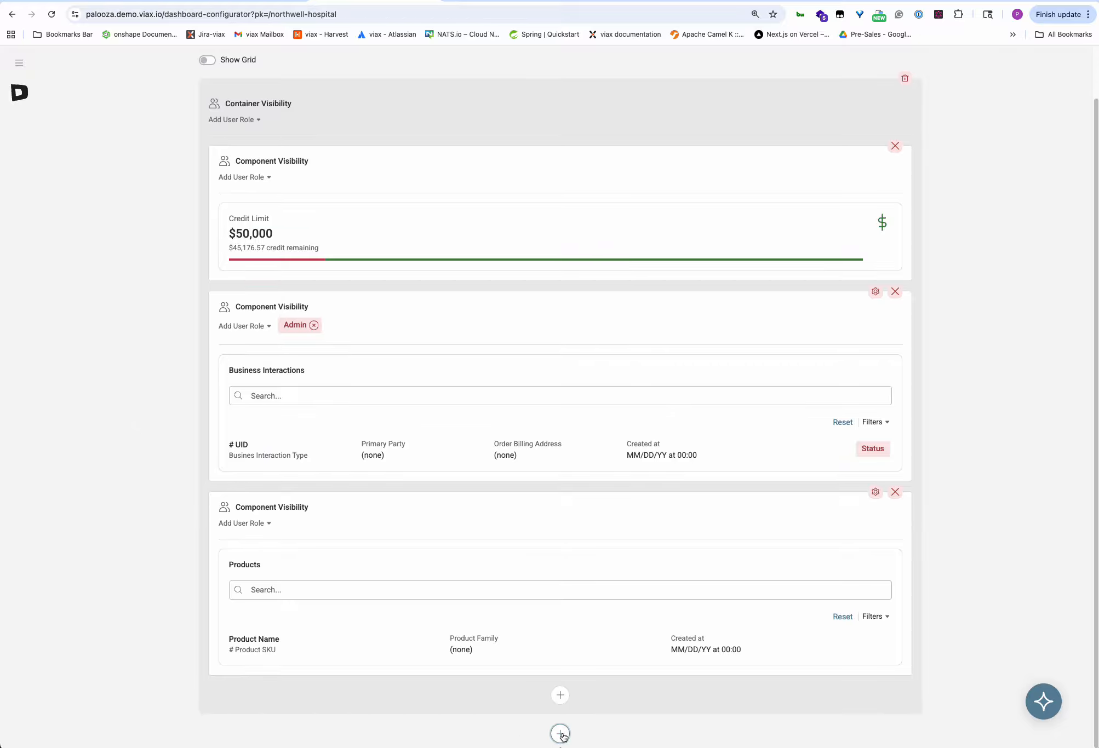
{"action": "left_click", "coordinate": [562, 735]}
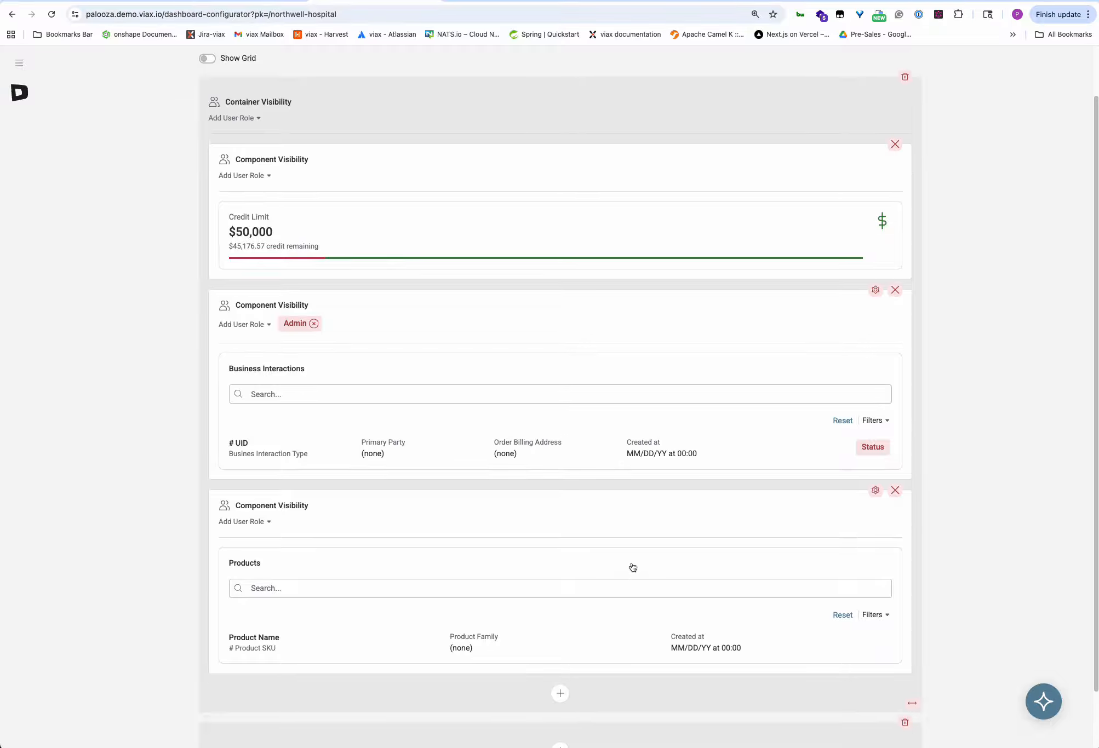
{"action": "scroll", "coordinate": [625, 553], "scroll_direction": "down", "scroll_amount": 2}
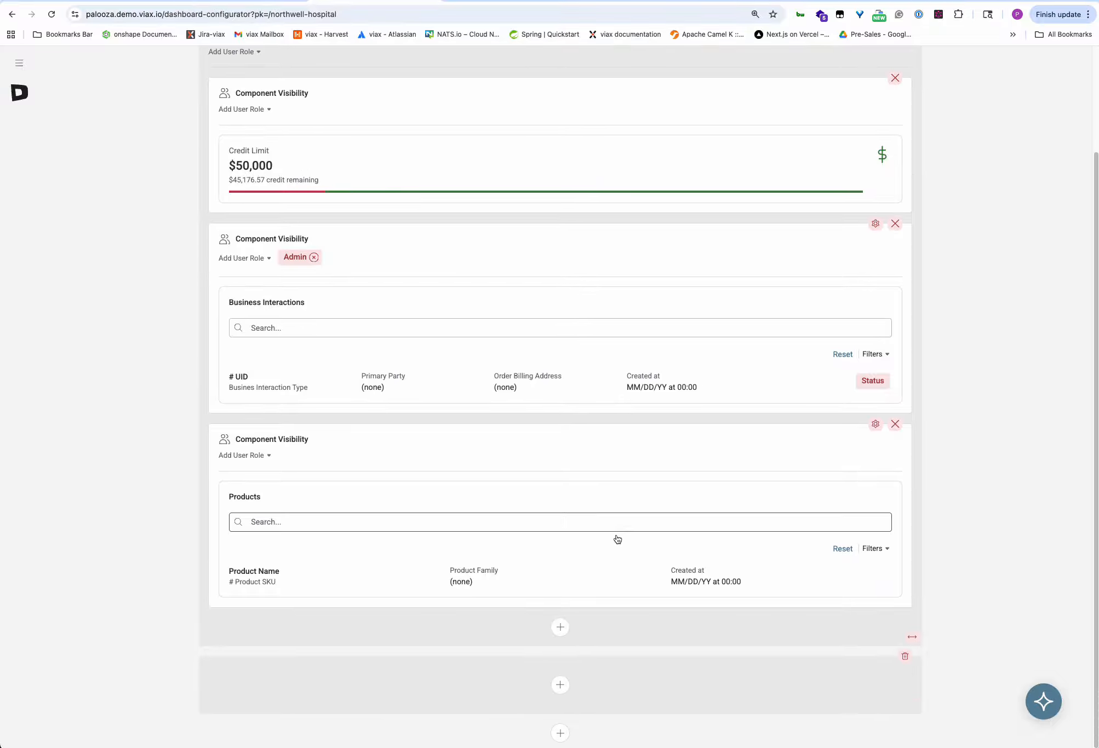
{"action": "left_click", "coordinate": [561, 686]}
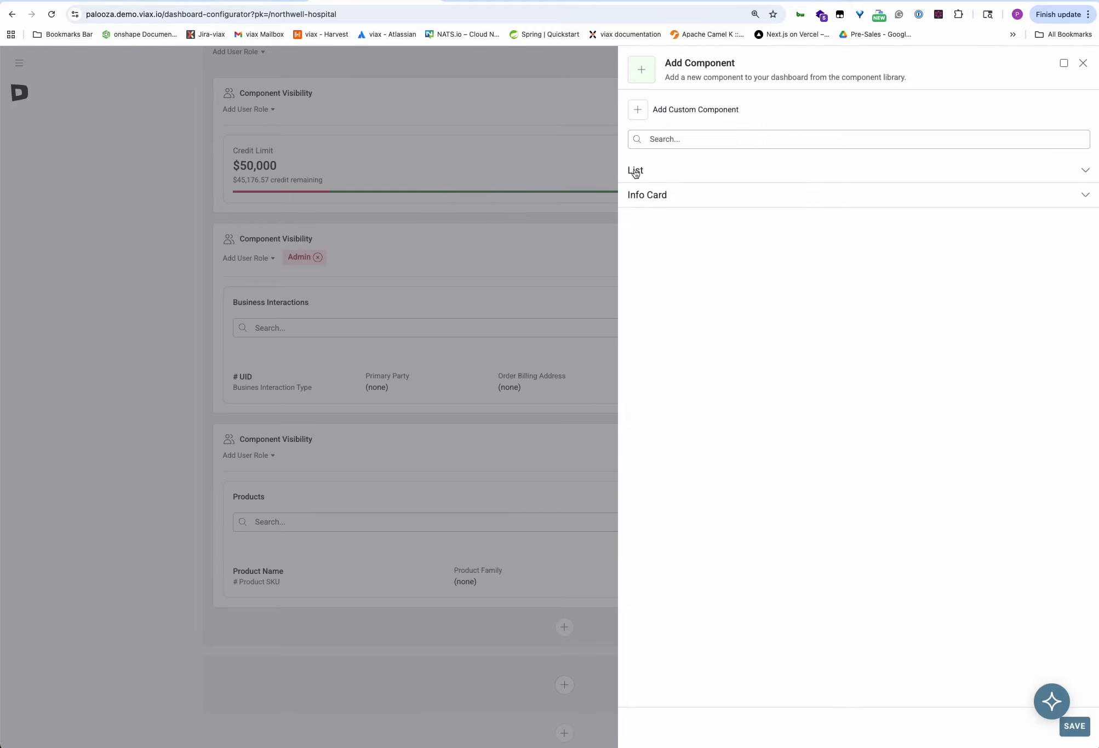
{"action": "left_click", "coordinate": [639, 173]}
{"action": "left_click", "coordinate": [643, 209]}
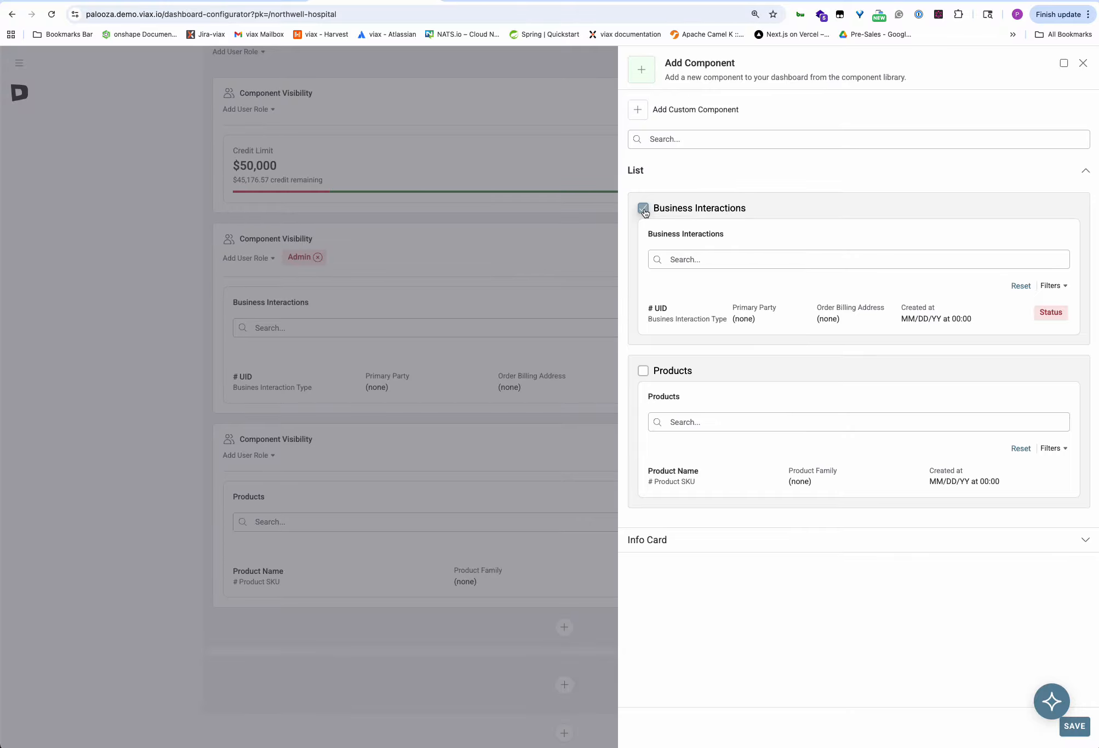
{"action": "left_click", "coordinate": [1074, 729]}
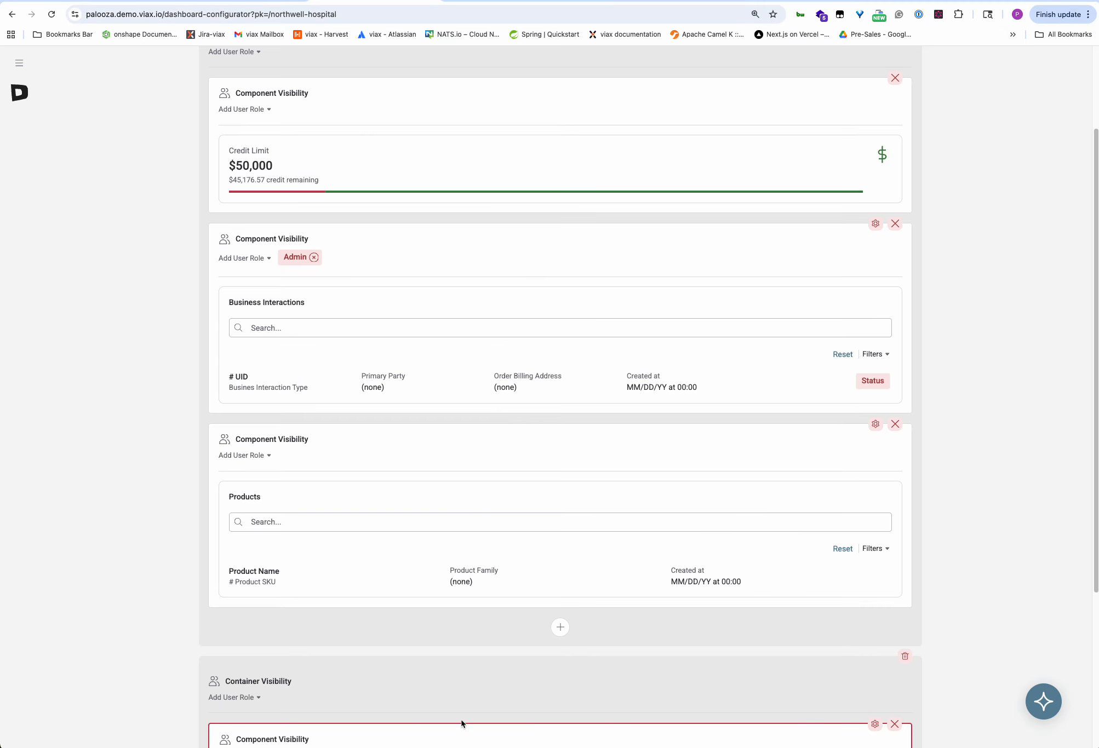
Add a second Business Interactions list to the same container.
{"action": "scroll", "coordinate": [636, 677], "scroll_direction": "down", "scroll_amount": 5}
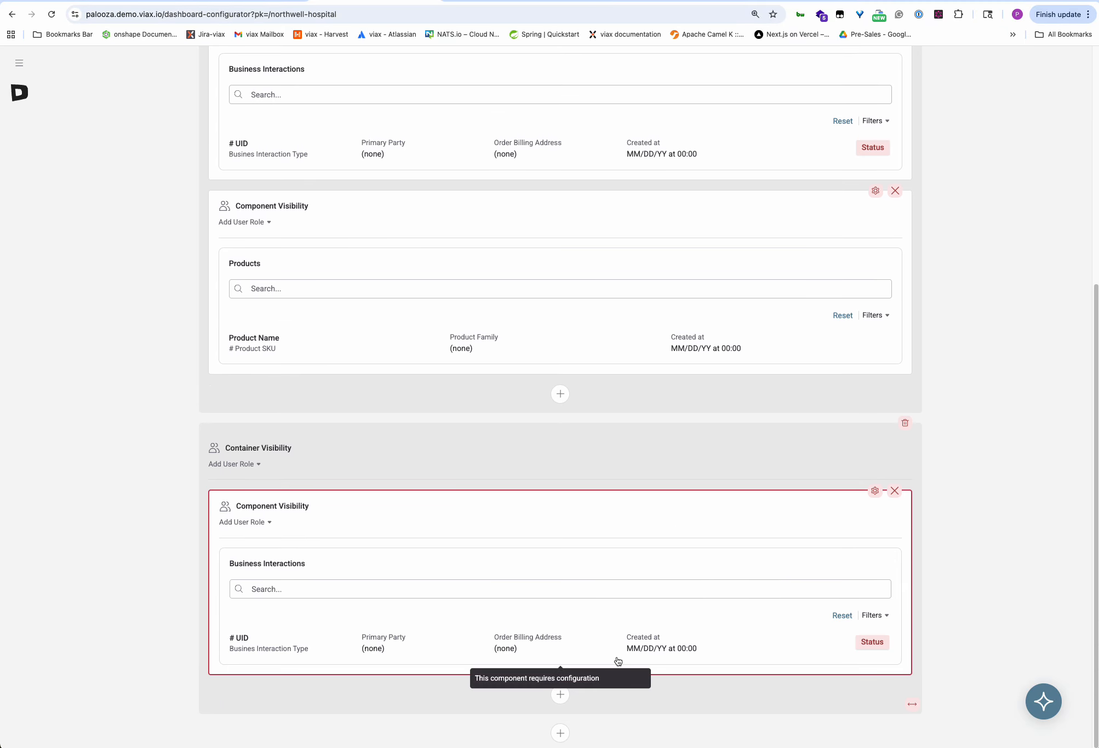
{"action": "left_click", "coordinate": [559, 694]}
{"action": "left_click", "coordinate": [634, 172]}
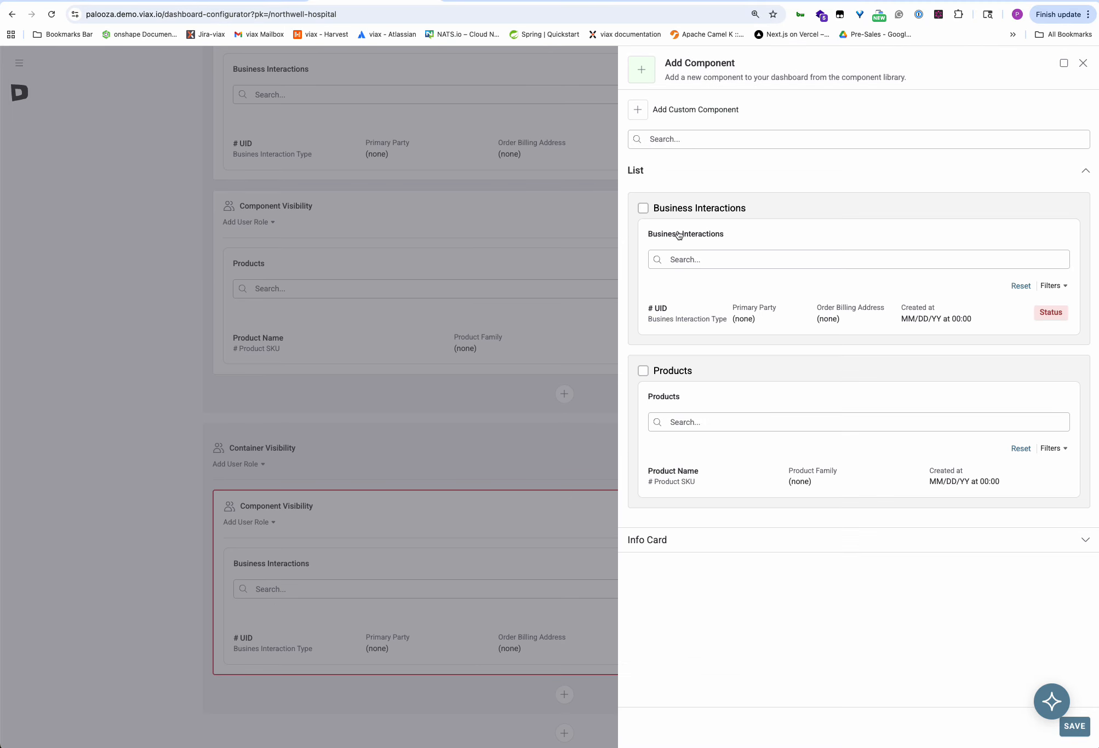
{"action": "left_click", "coordinate": [643, 209]}
{"action": "left_click", "coordinate": [1074, 727]}
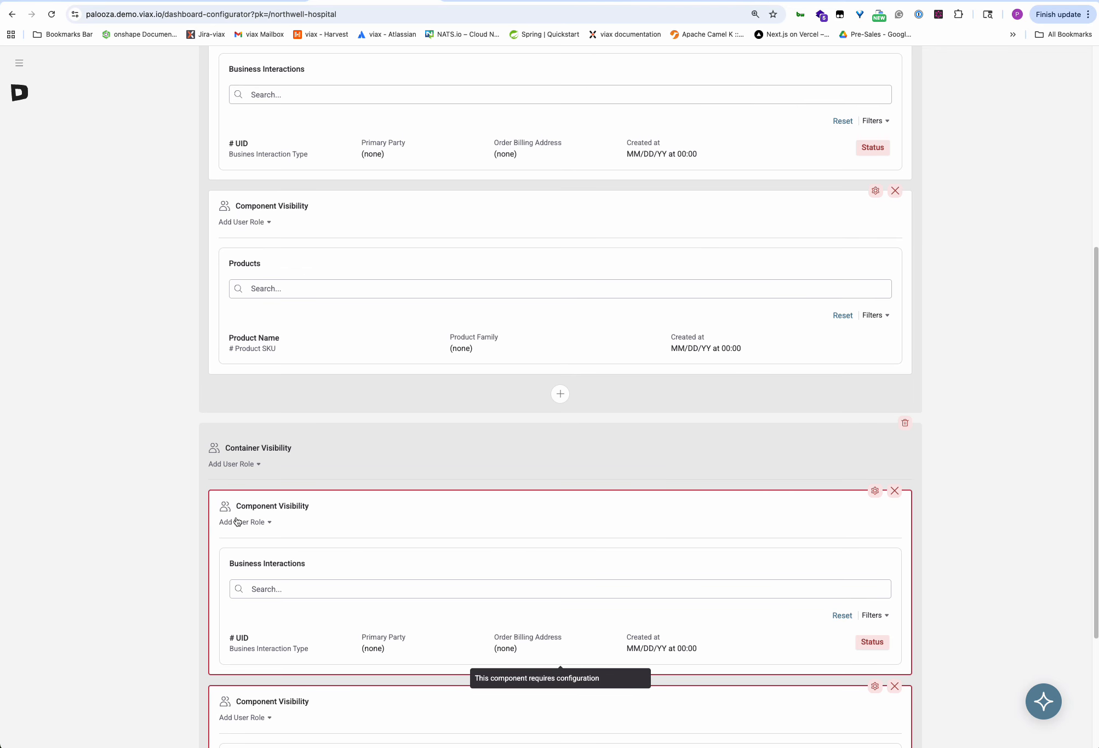
Restrict the lower container to the Admin, Manager and Partner user roles.
{"action": "left_click", "coordinate": [248, 466]}
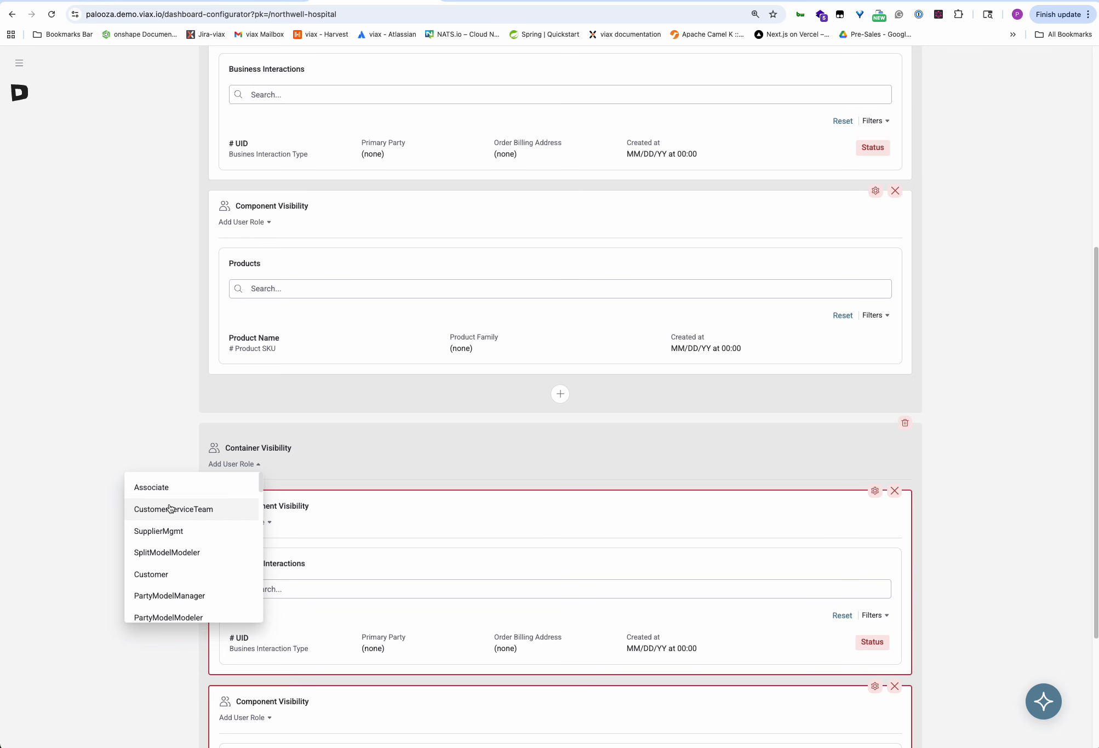
{"action": "scroll", "coordinate": [216, 576], "scroll_direction": "down", "scroll_amount": 5}
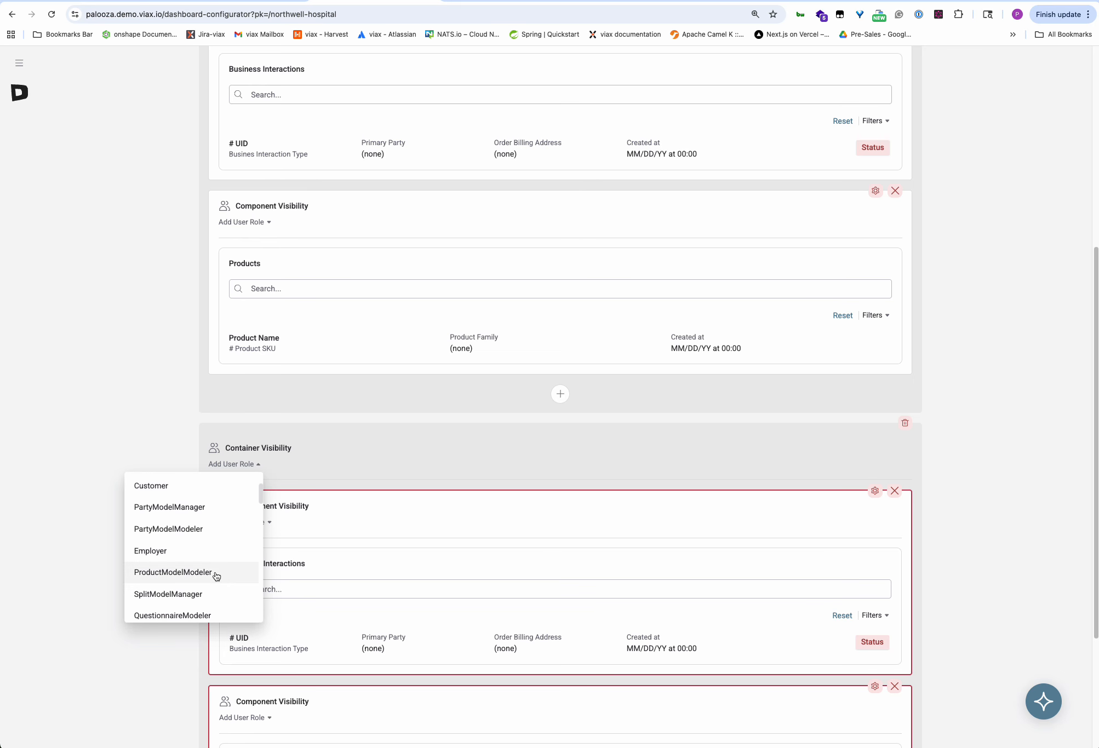
{"action": "scroll", "coordinate": [216, 576], "scroll_direction": "down", "scroll_amount": 3}
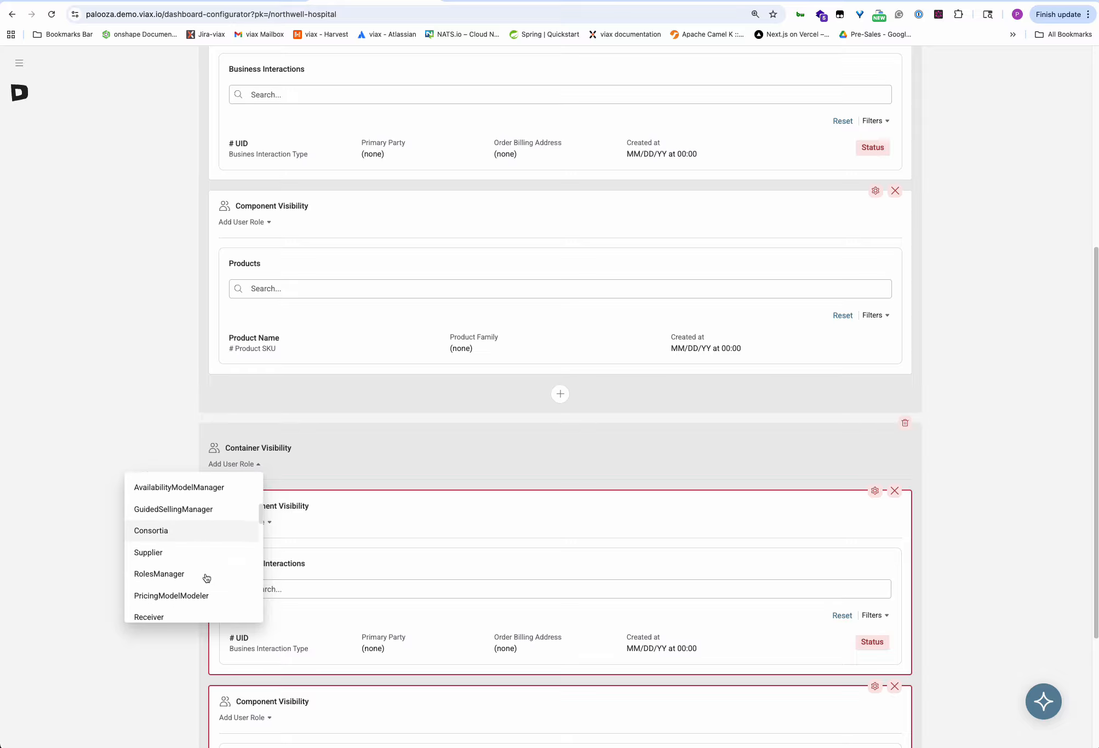
{"action": "scroll", "coordinate": [206, 577], "scroll_direction": "down", "scroll_amount": 2}
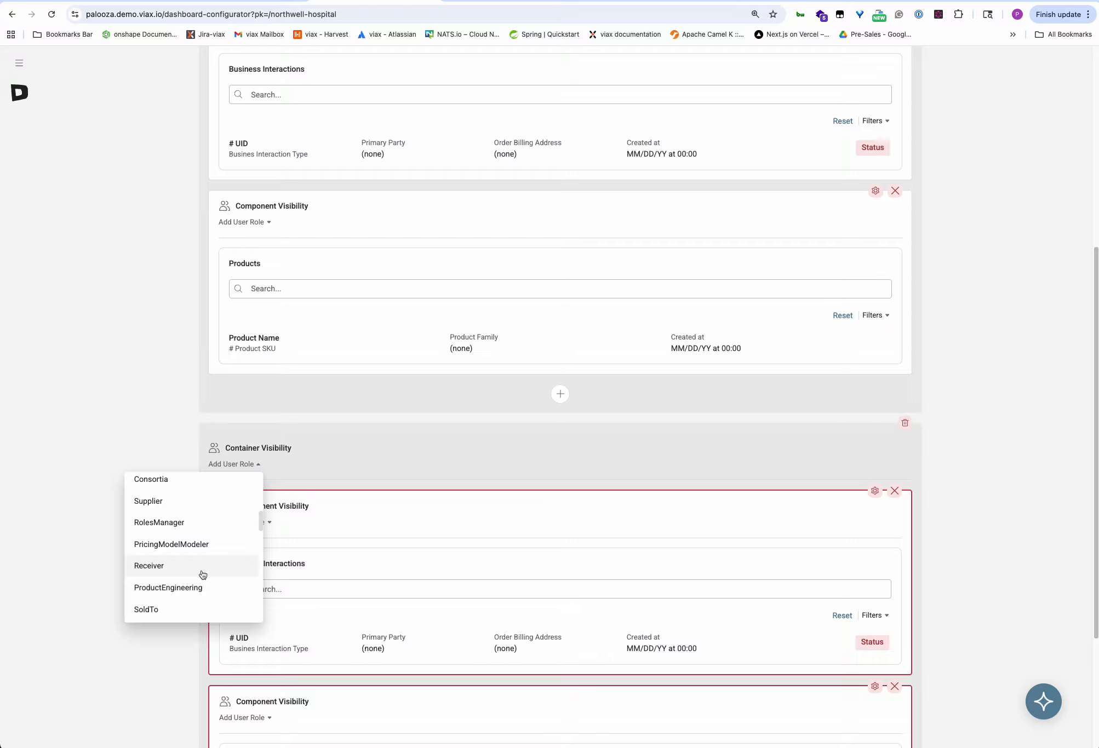
{"action": "scroll", "coordinate": [202, 574], "scroll_direction": "down", "scroll_amount": 2}
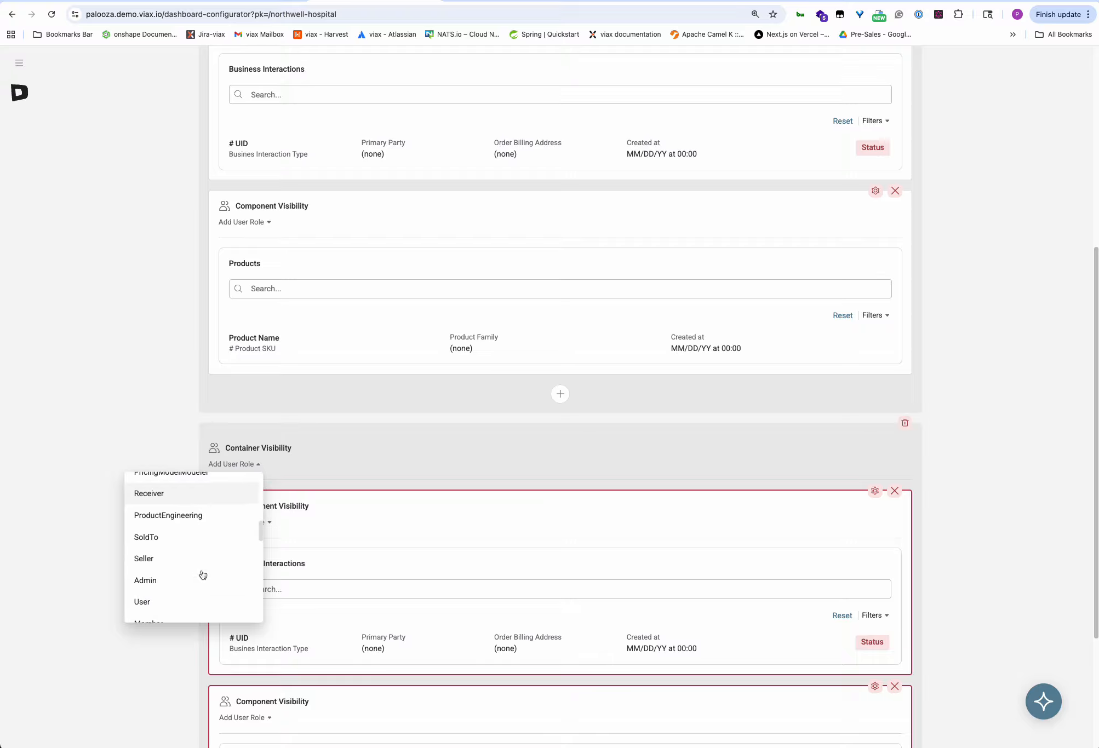
{"action": "left_click", "coordinate": [153, 580]}
{"action": "scroll", "coordinate": [186, 566], "scroll_direction": "down", "scroll_amount": 2}
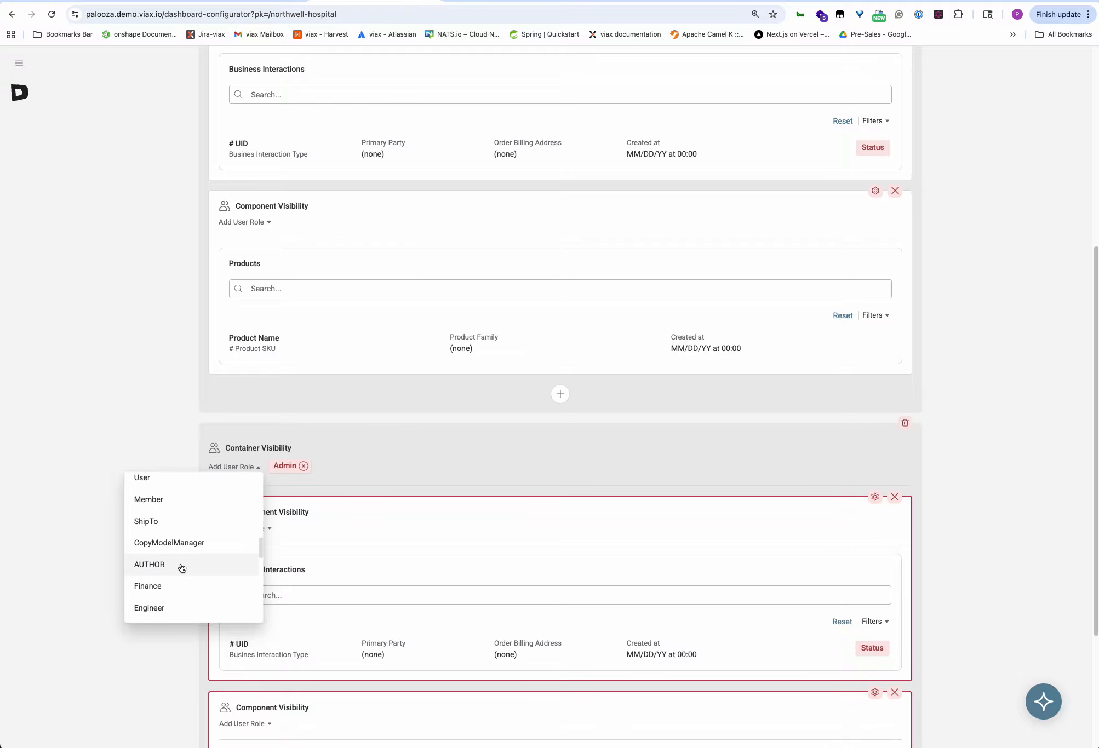
{"action": "scroll", "coordinate": [180, 568], "scroll_direction": "down", "scroll_amount": 4}
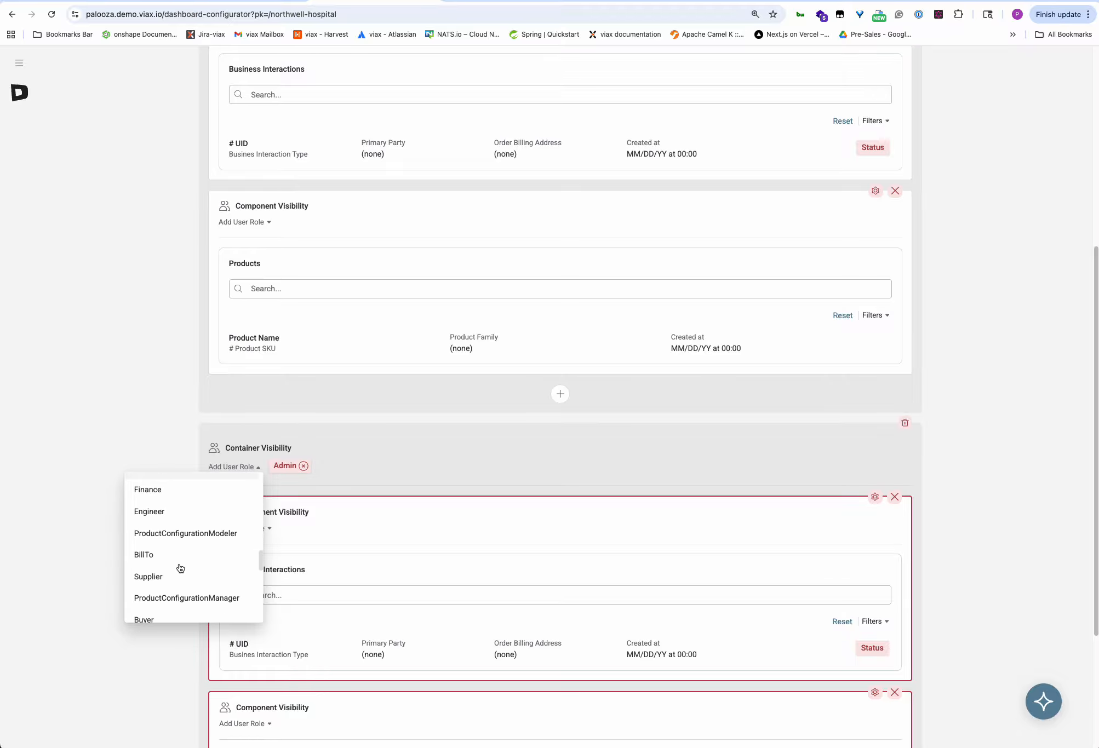
{"action": "scroll", "coordinate": [180, 567], "scroll_direction": "down", "scroll_amount": 5}
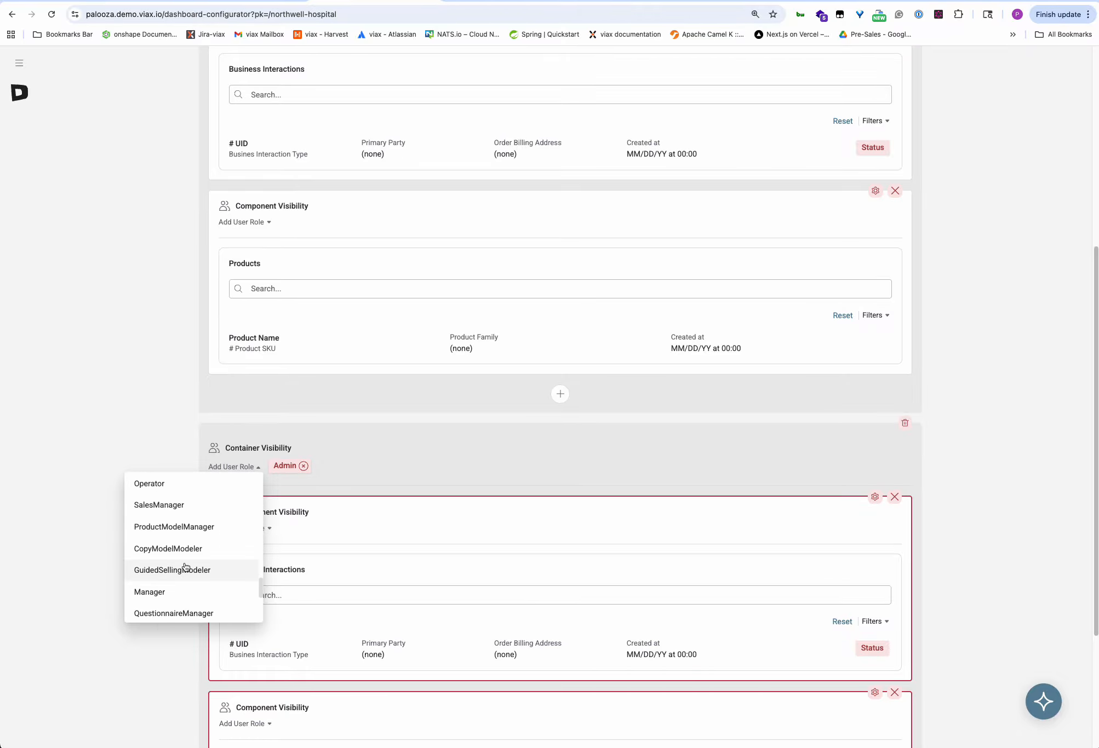
{"action": "left_click", "coordinate": [157, 596]}
{"action": "scroll", "coordinate": [210, 595], "scroll_direction": "down", "scroll_amount": 1}
{"action": "scroll", "coordinate": [209, 596], "scroll_direction": "down", "scroll_amount": 5}
{"action": "scroll", "coordinate": [209, 596], "scroll_direction": "down", "scroll_amount": 2}
{"action": "scroll", "coordinate": [164, 603], "scroll_direction": "down", "scroll_amount": 1}
{"action": "left_click", "coordinate": [148, 607]}
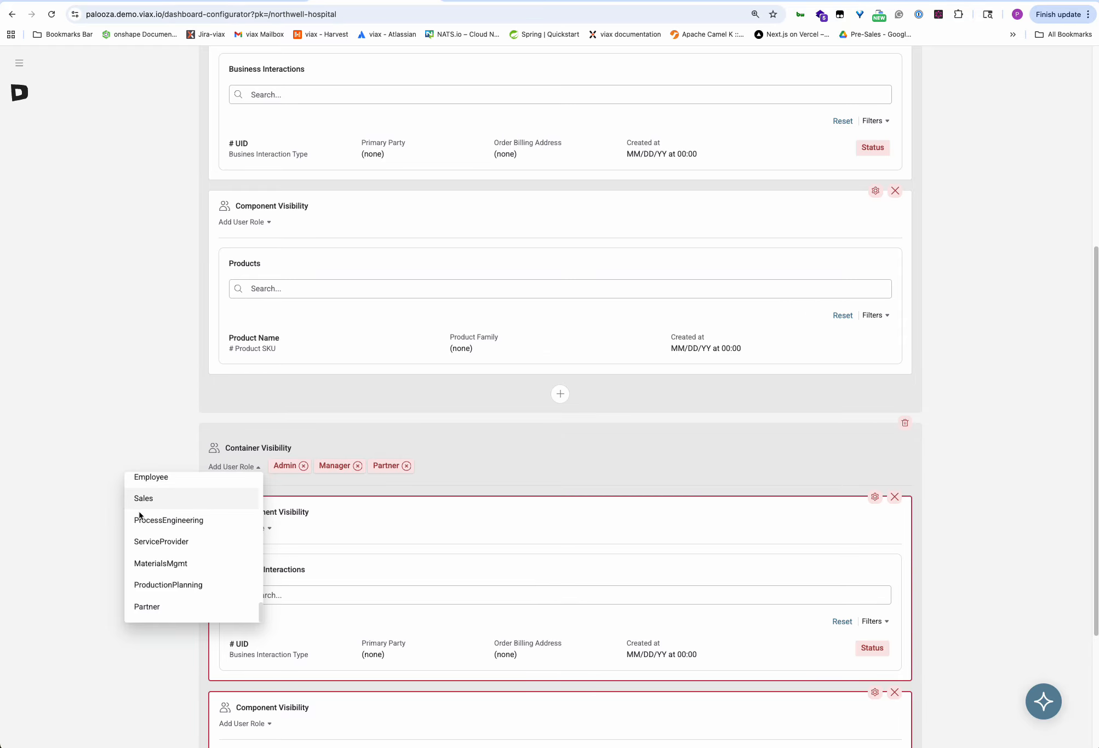
{"action": "left_click", "coordinate": [92, 517]}
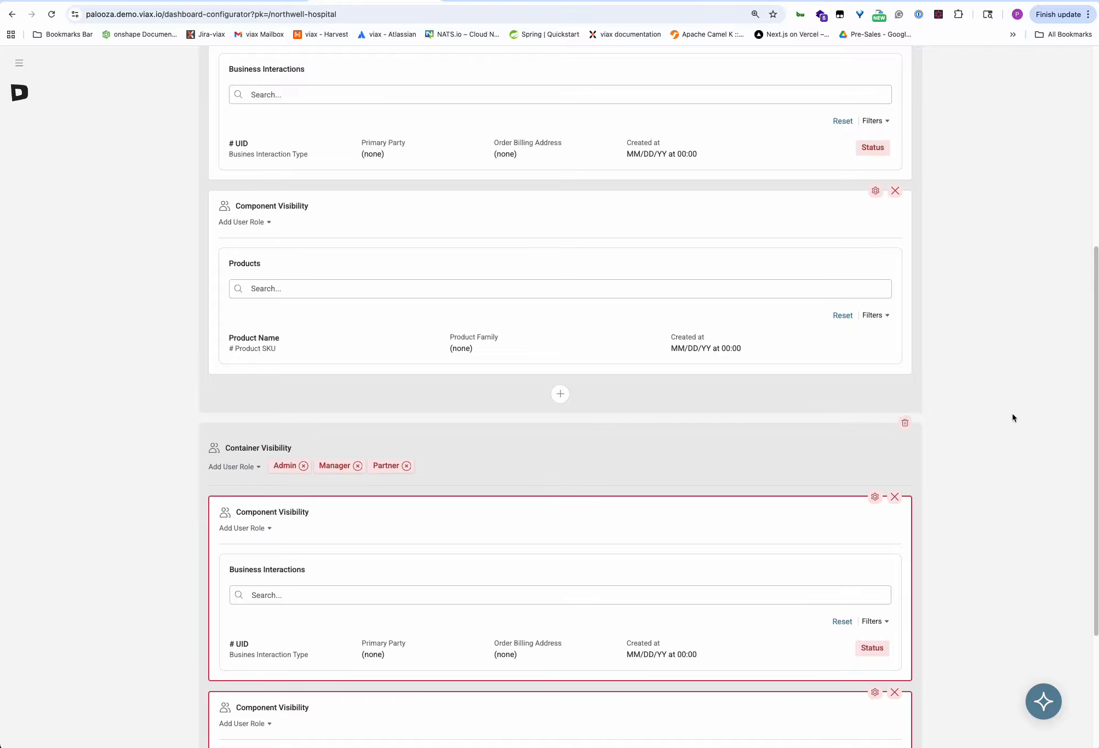
Scroll through the lower container to review its two unconfigured Business Interactions lists.
{"action": "scroll", "coordinate": [1012, 418], "scroll_direction": "down", "scroll_amount": 4}
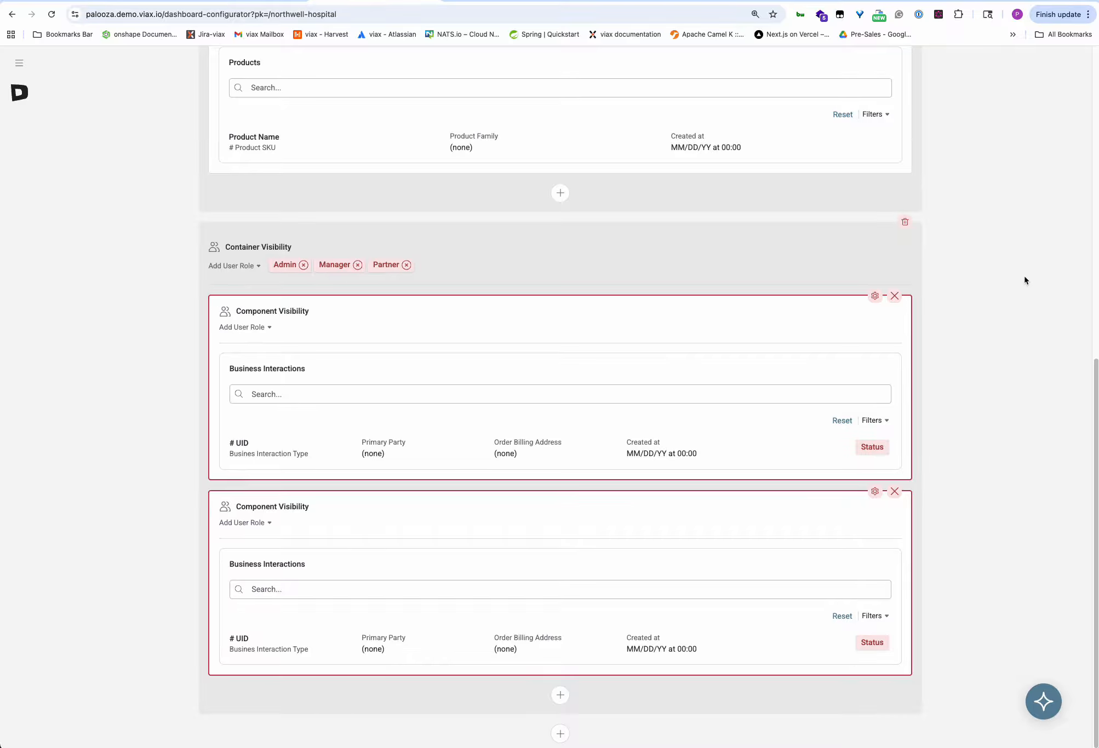
{"action": "scroll", "coordinate": [1010, 292], "scroll_direction": "up", "scroll_amount": 10}
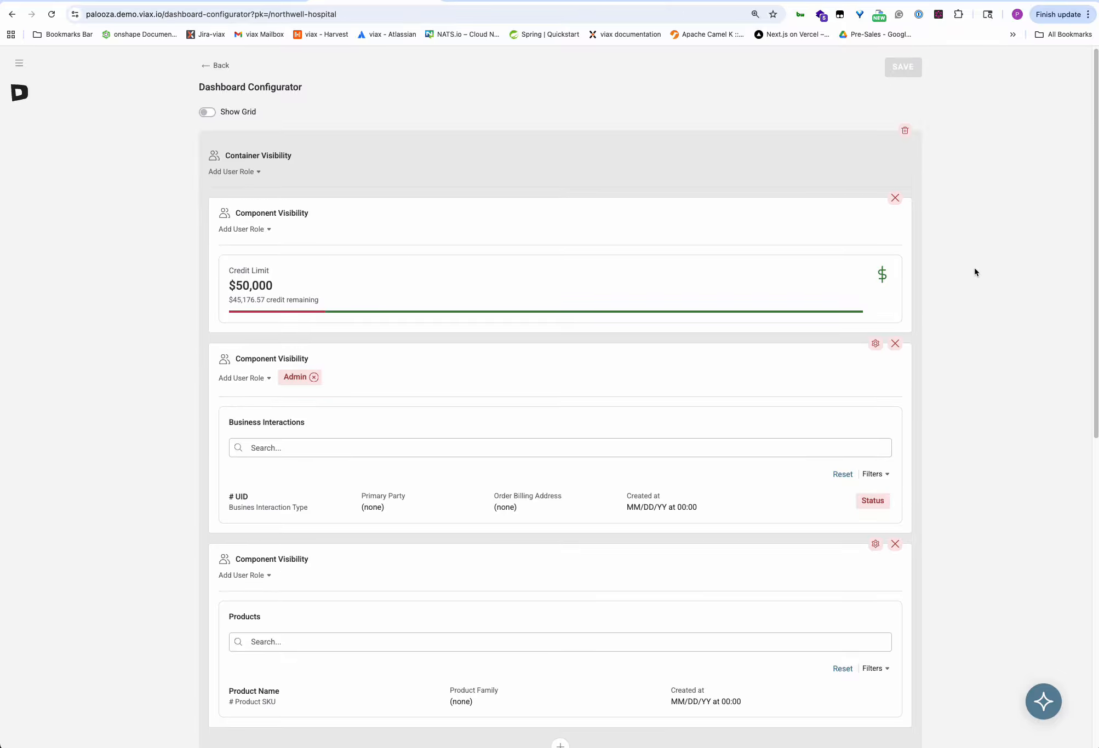
{"action": "scroll", "coordinate": [974, 267], "scroll_direction": "down", "scroll_amount": 10}
{"action": "scroll", "coordinate": [972, 268], "scroll_direction": "down", "scroll_amount": 1}
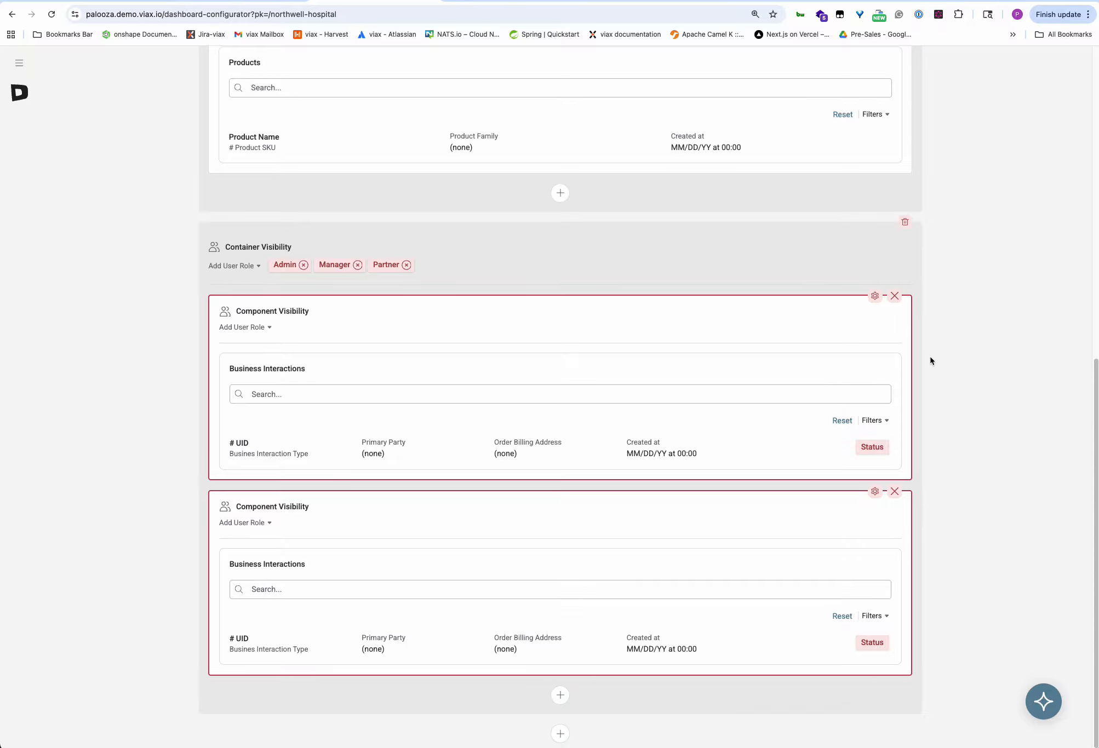
Set the Business Interactions list's interaction type to MedlineSalesOrder.
{"action": "left_click", "coordinate": [875, 296]}
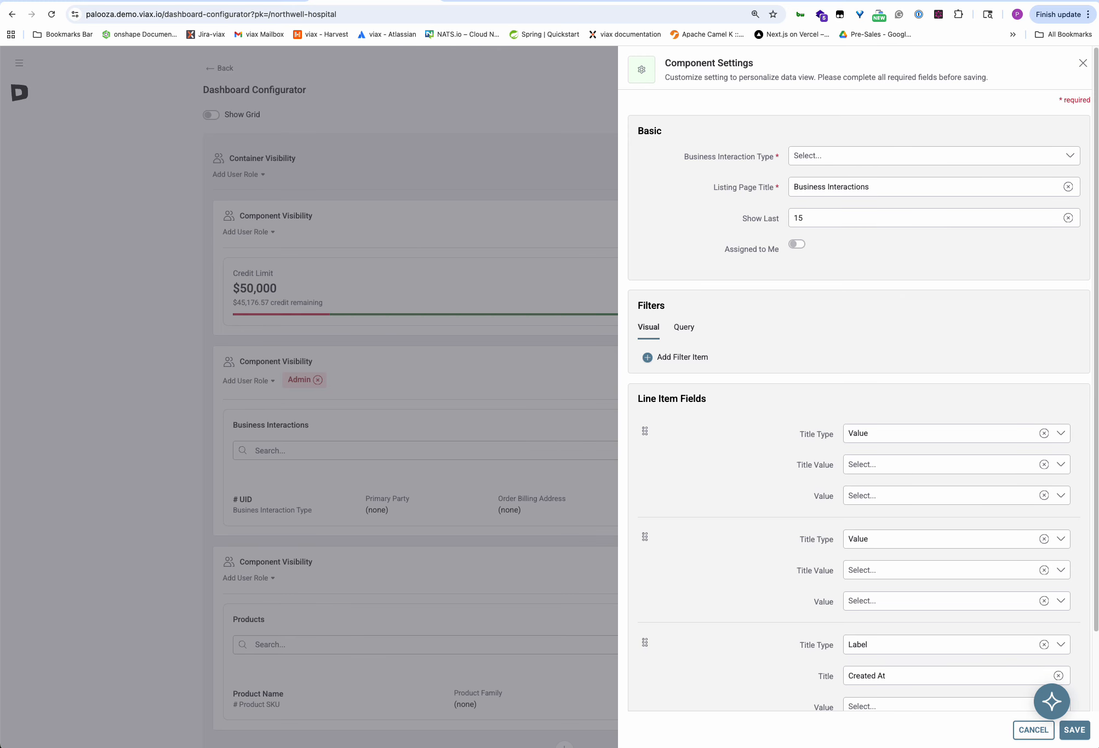
{"action": "left_click", "coordinate": [851, 157]}
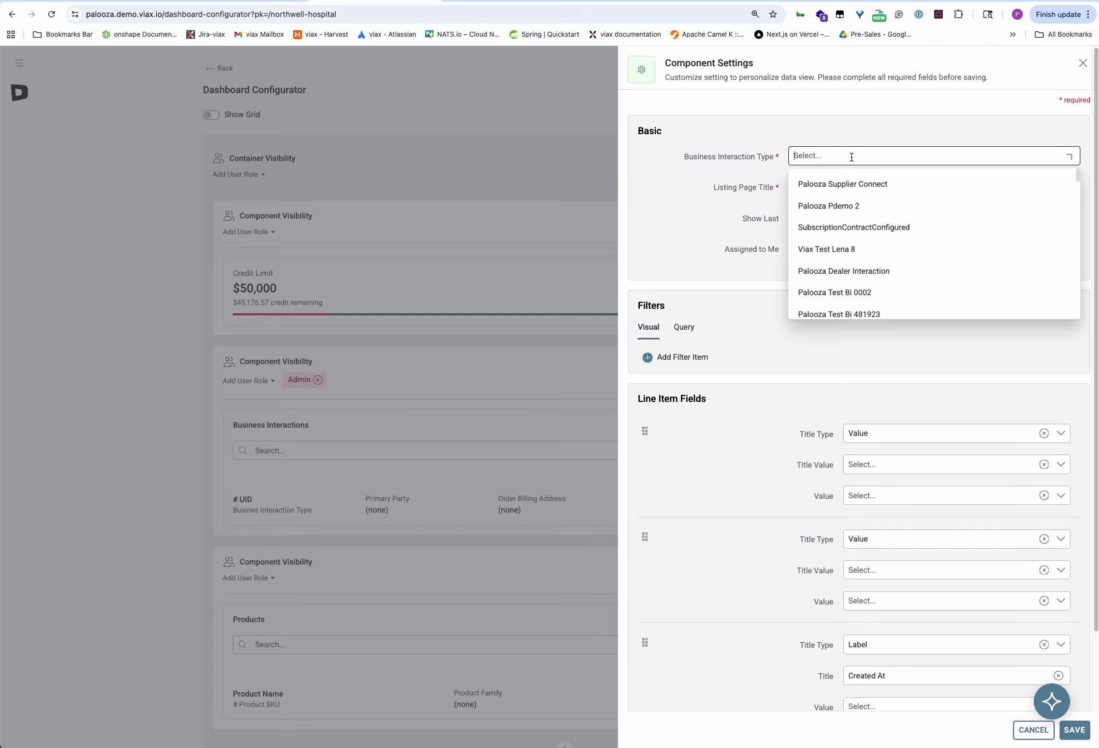
{"action": "scroll", "coordinate": [964, 260], "scroll_direction": "down", "scroll_amount": 5}
{"action": "scroll", "coordinate": [964, 265], "scroll_direction": "down", "scroll_amount": 5}
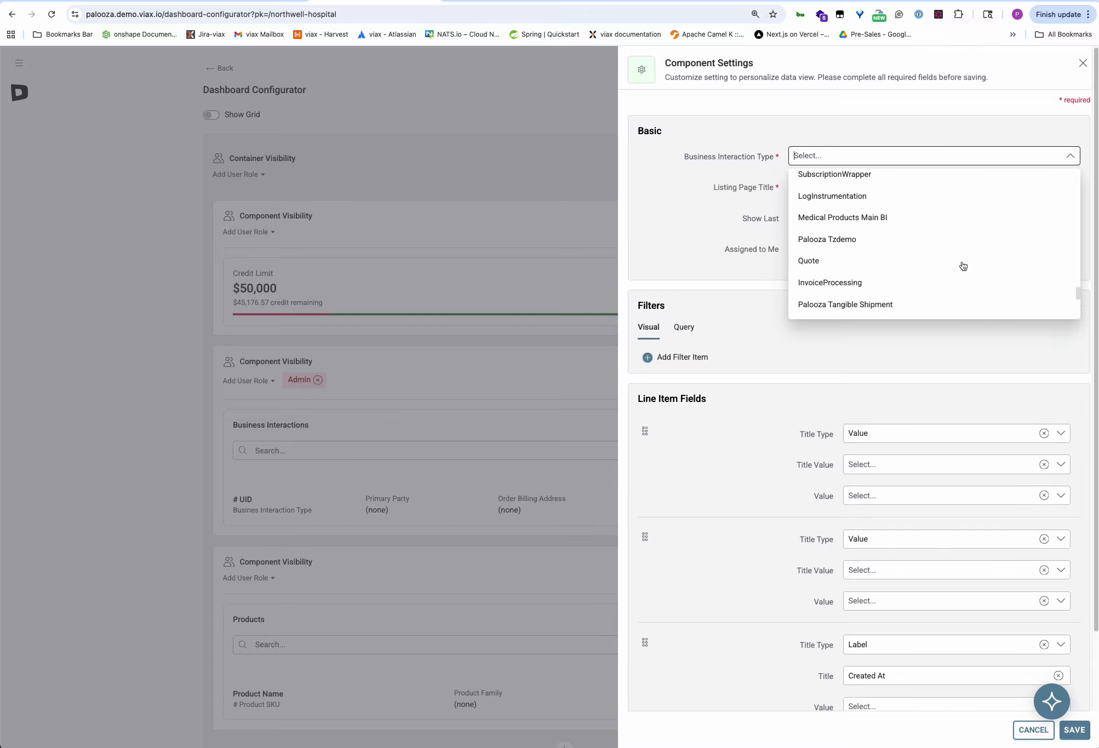
{"action": "scroll", "coordinate": [912, 287], "scroll_direction": "down", "scroll_amount": 5}
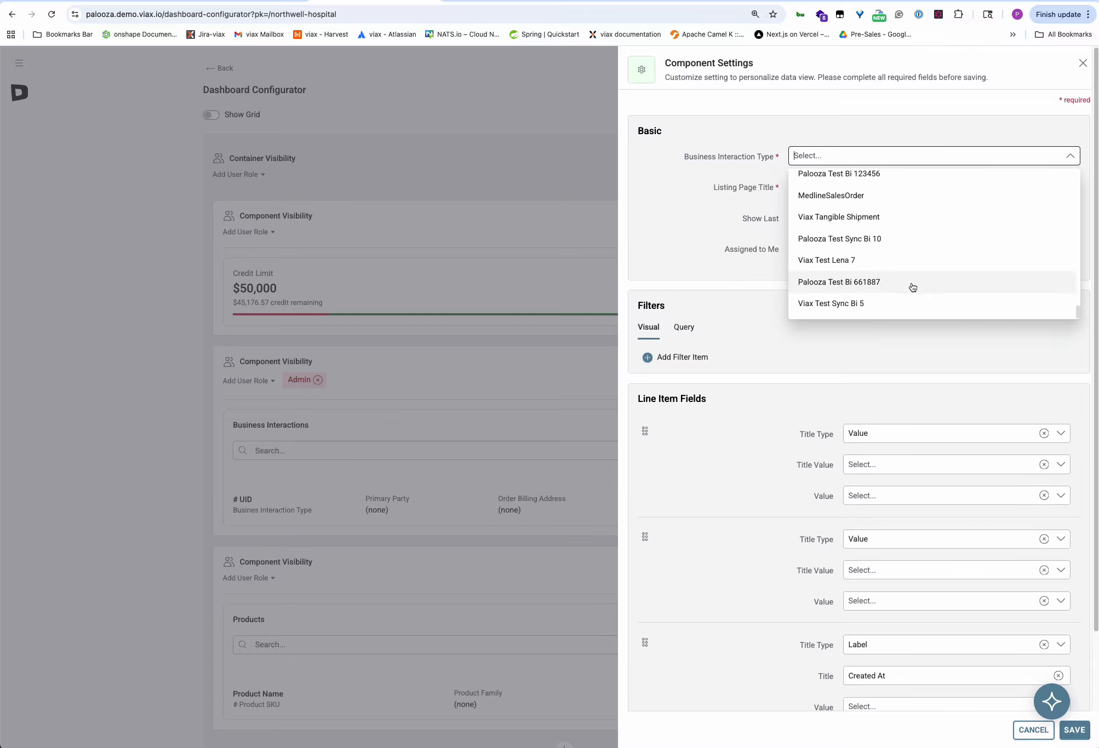
{"action": "scroll", "coordinate": [911, 288], "scroll_direction": "down", "scroll_amount": 3}
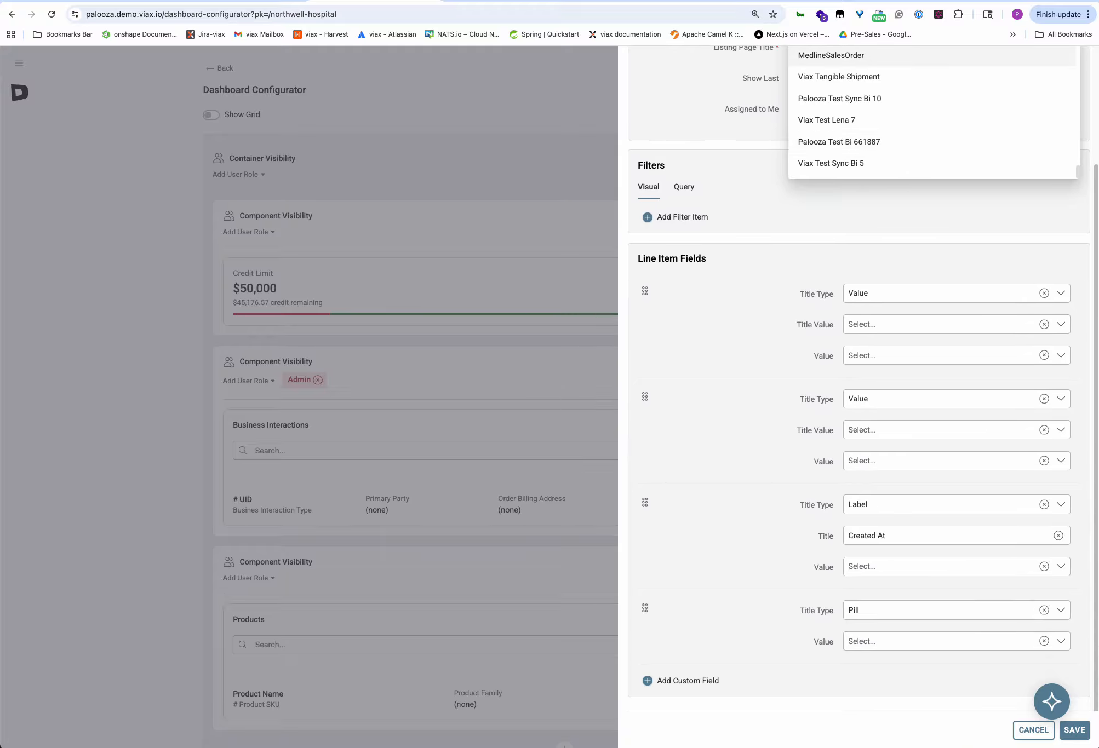
{"action": "left_click", "coordinate": [859, 55]}
{"action": "scroll", "coordinate": [760, 180], "scroll_direction": "up", "scroll_amount": 1}
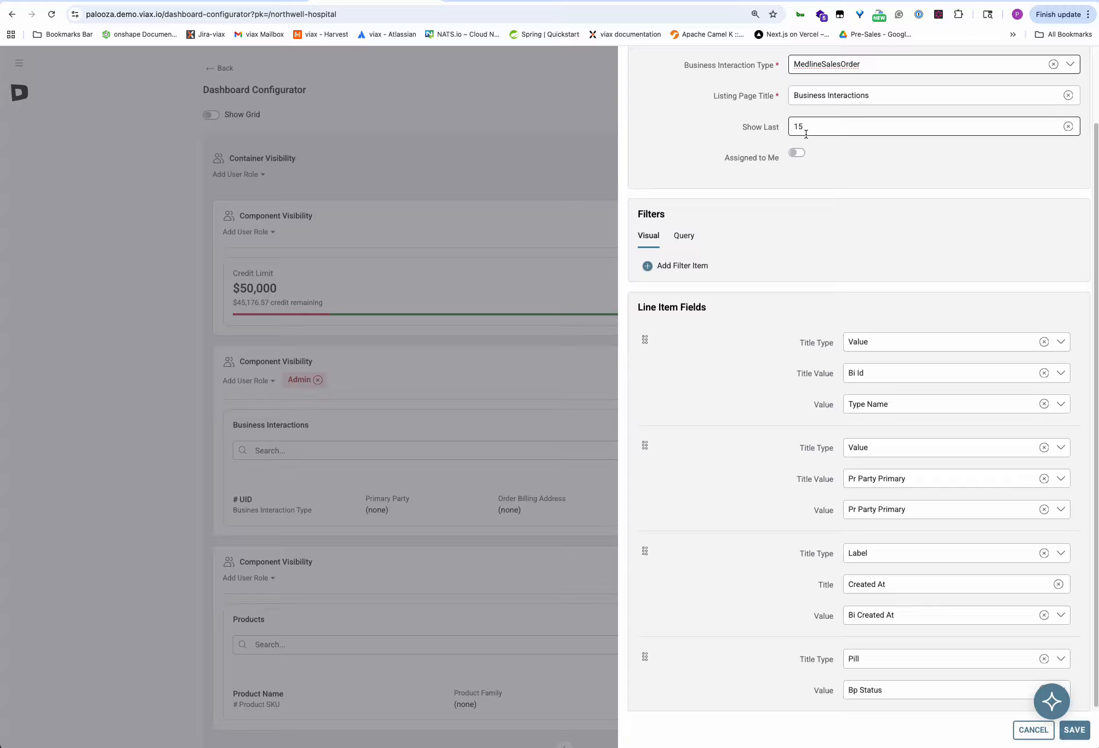
Add a filter on Bp Status = Sent for Manager Approval.
{"action": "left_click", "coordinate": [667, 268]}
{"action": "left_click", "coordinate": [820, 262]}
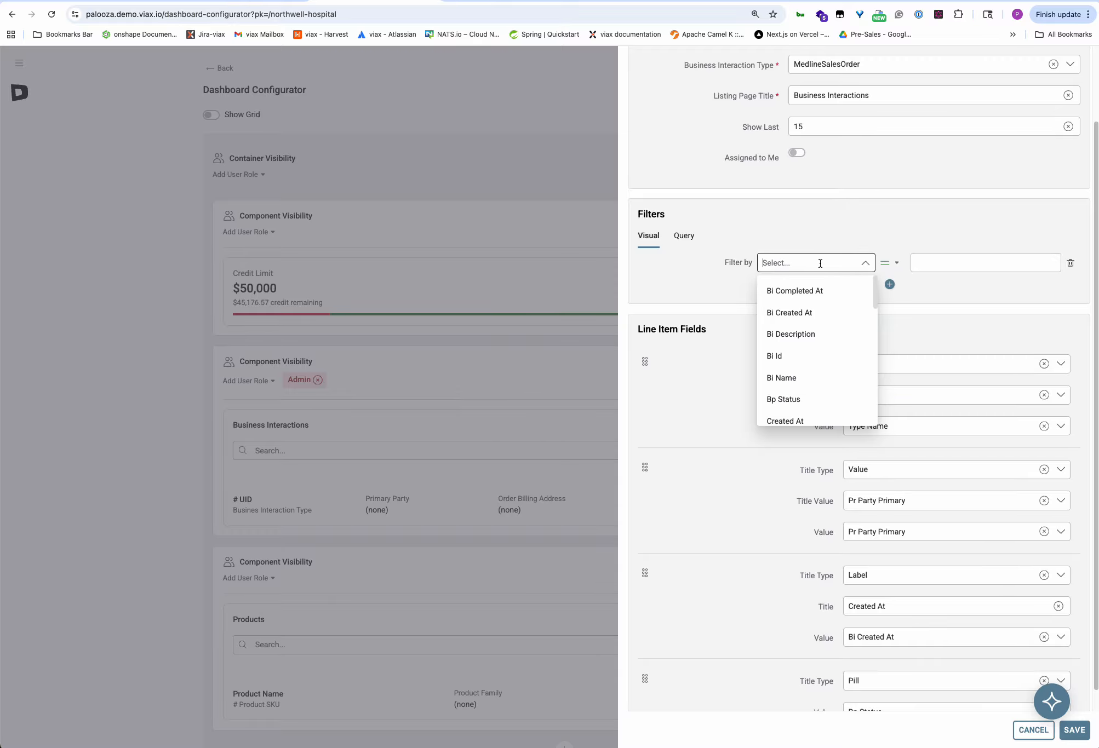
{"action": "key", "text": "super+Tab"}
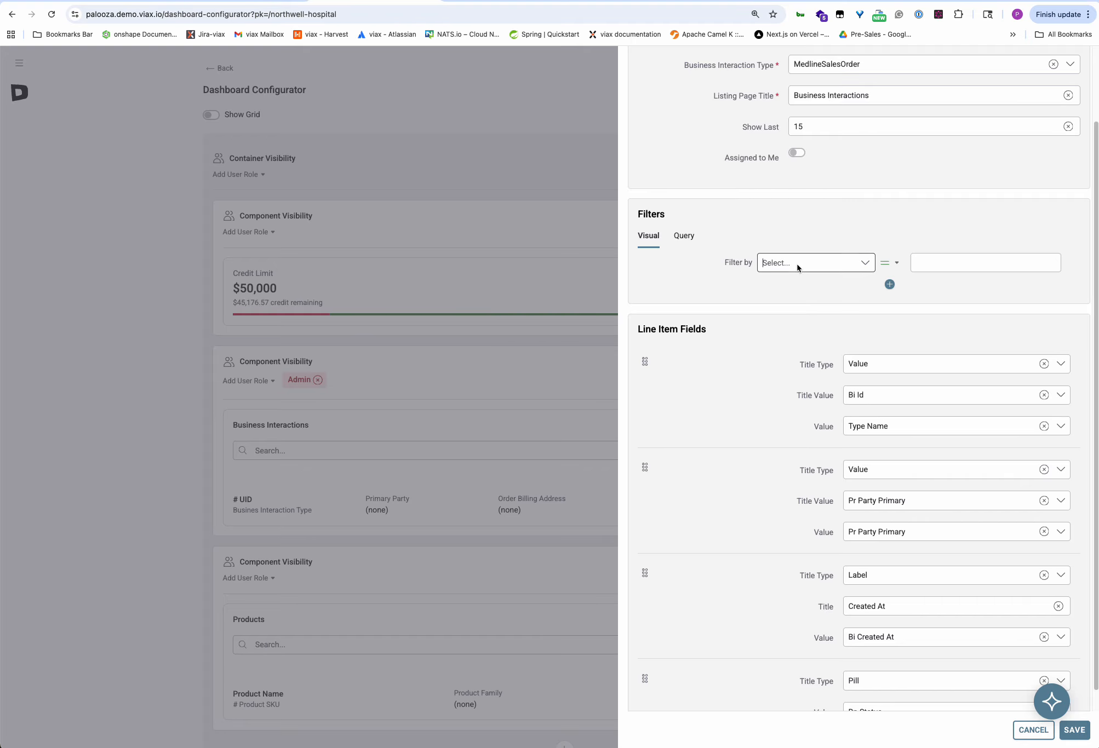
{"action": "left_click", "coordinate": [800, 263]}
{"action": "scroll", "coordinate": [822, 332], "scroll_direction": "down", "scroll_amount": 3}
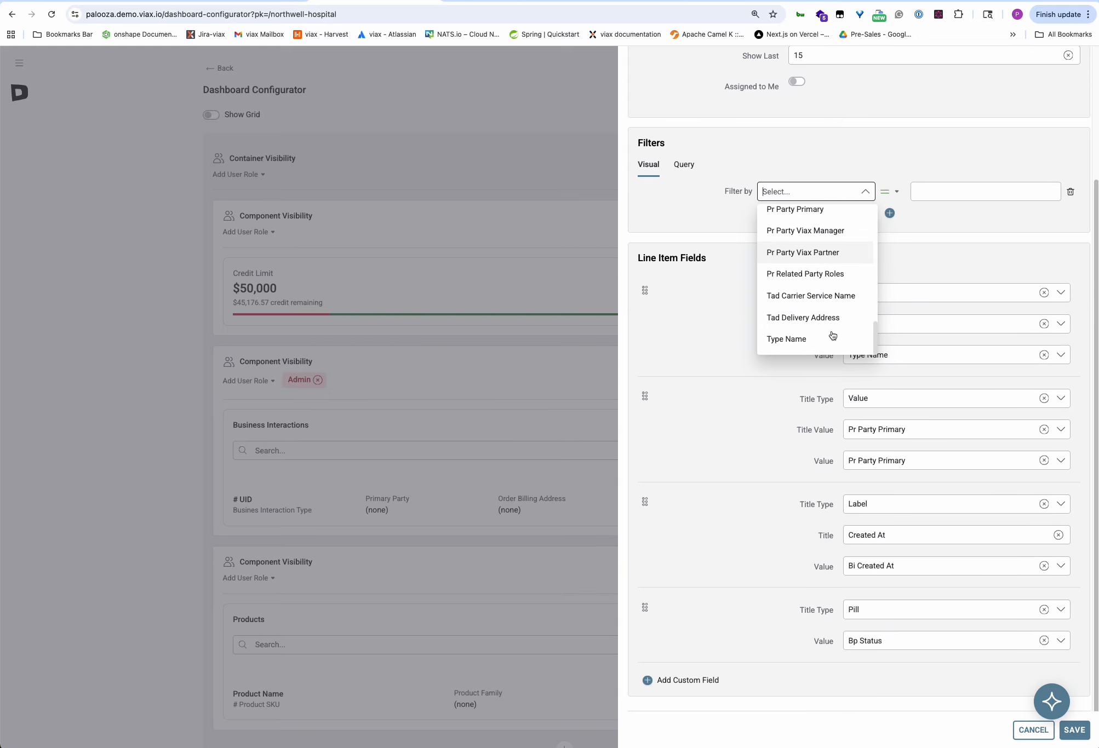
{"action": "scroll", "coordinate": [824, 329], "scroll_direction": "up", "scroll_amount": 2}
{"action": "scroll", "coordinate": [822, 424], "scroll_direction": "up", "scroll_amount": 5}
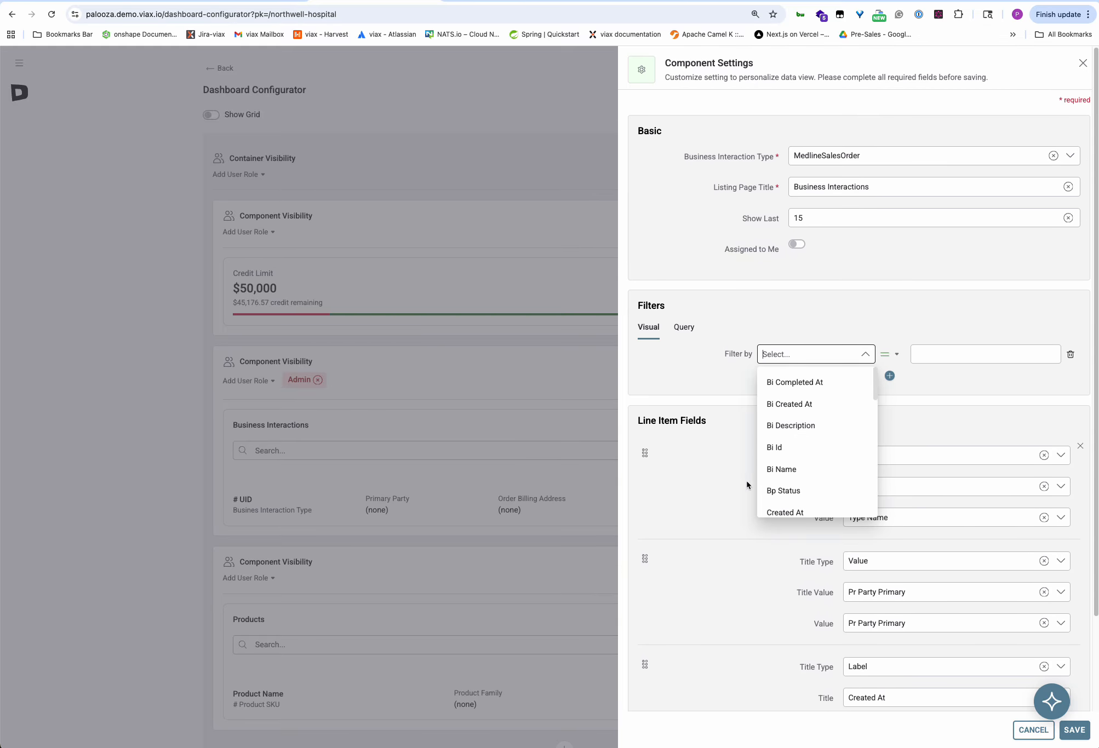
{"action": "left_click", "coordinate": [797, 490]}
{"action": "left_click", "coordinate": [968, 361]}
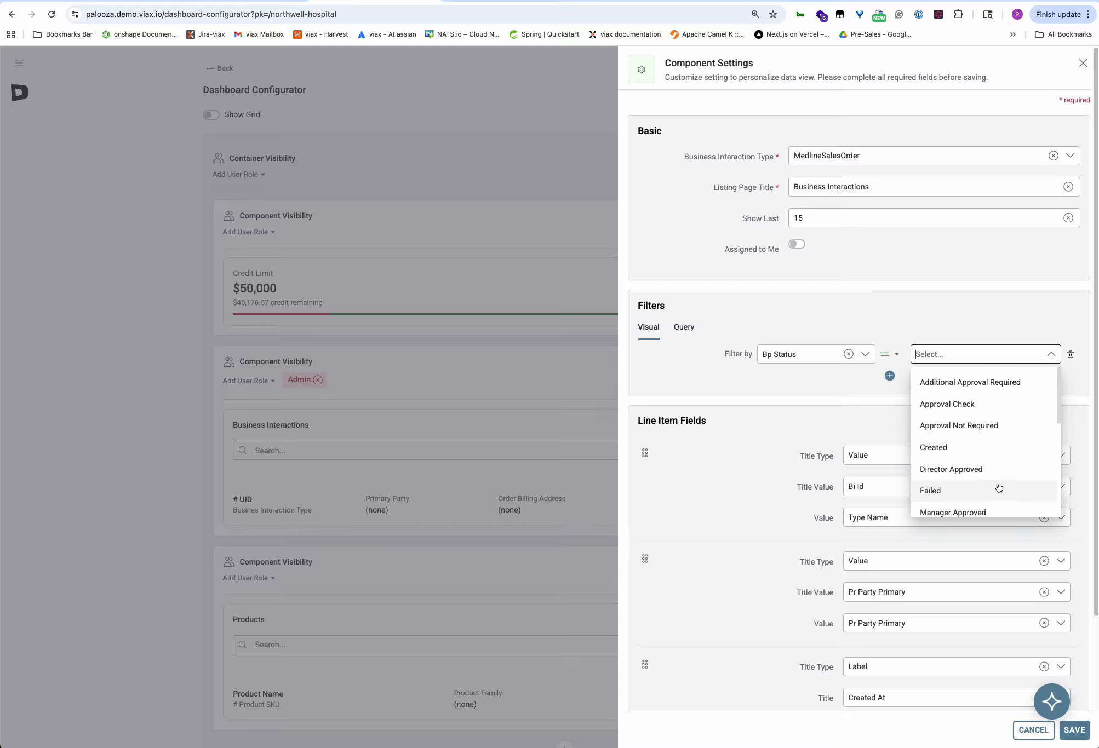
{"action": "scroll", "coordinate": [1000, 487], "scroll_direction": "down", "scroll_amount": 1}
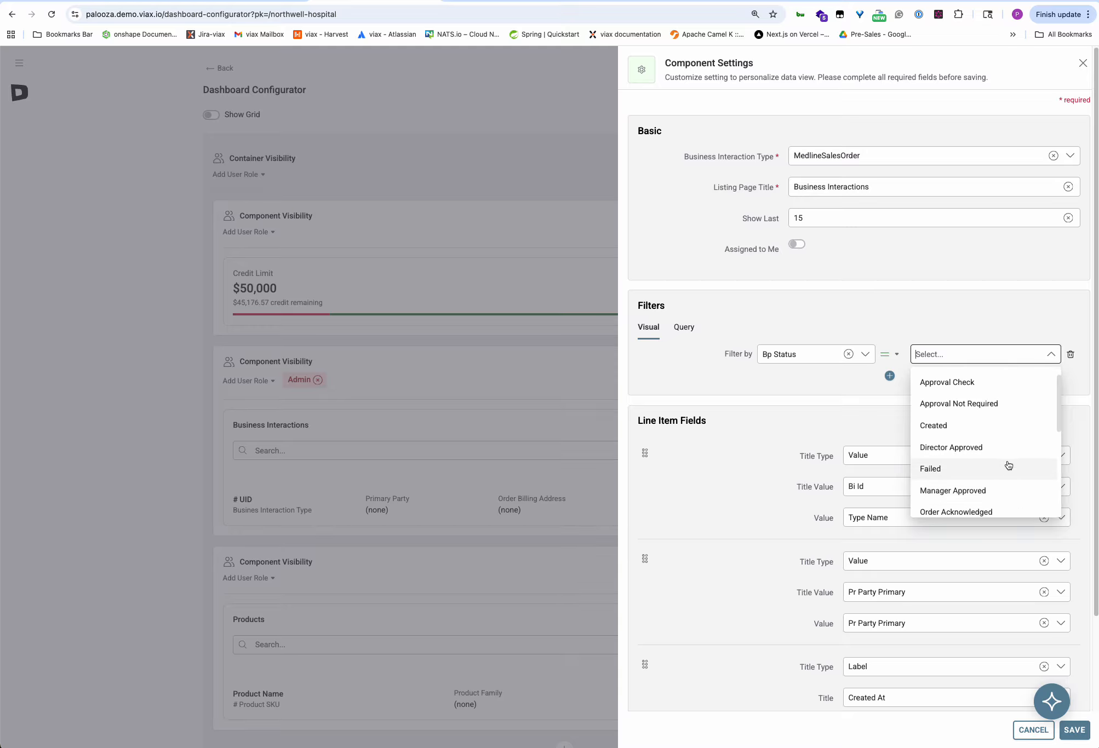
{"action": "scroll", "coordinate": [1007, 465], "scroll_direction": "down", "scroll_amount": 5}
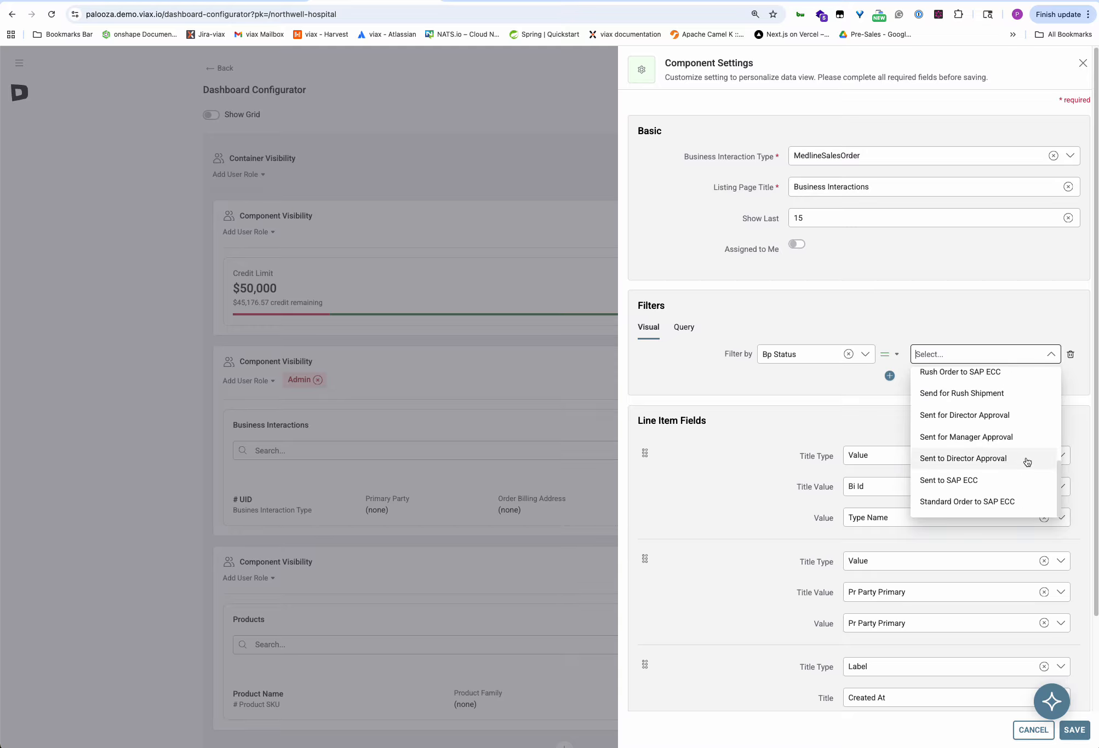
{"action": "left_click", "coordinate": [934, 438]}
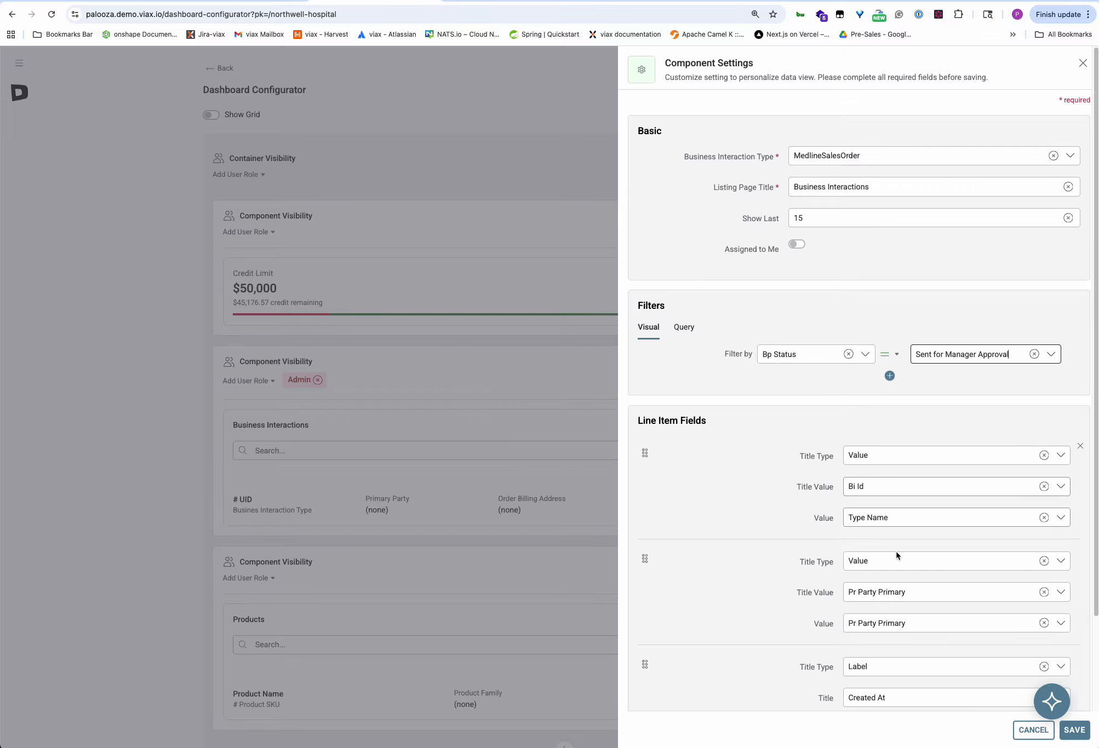
Make line item two a label titled 'PO Number' showing P Purchase Order.
{"action": "left_click", "coordinate": [1043, 561]}
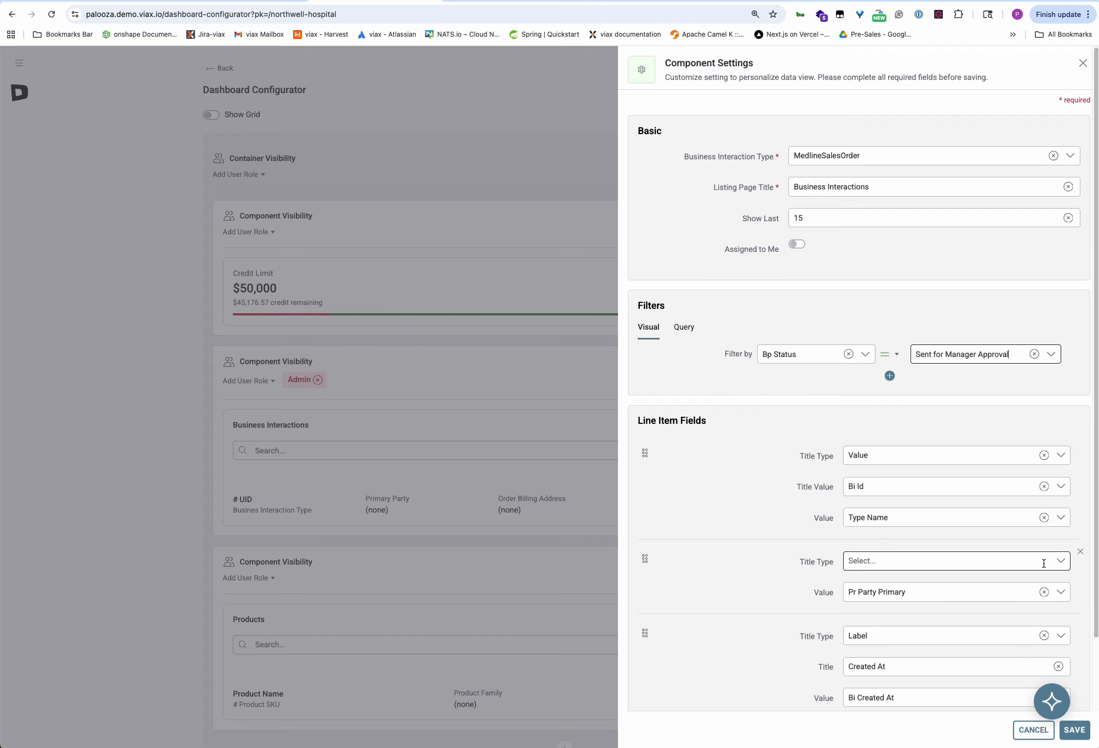
{"action": "left_click", "coordinate": [882, 562]}
{"action": "left_click", "coordinate": [866, 591]}
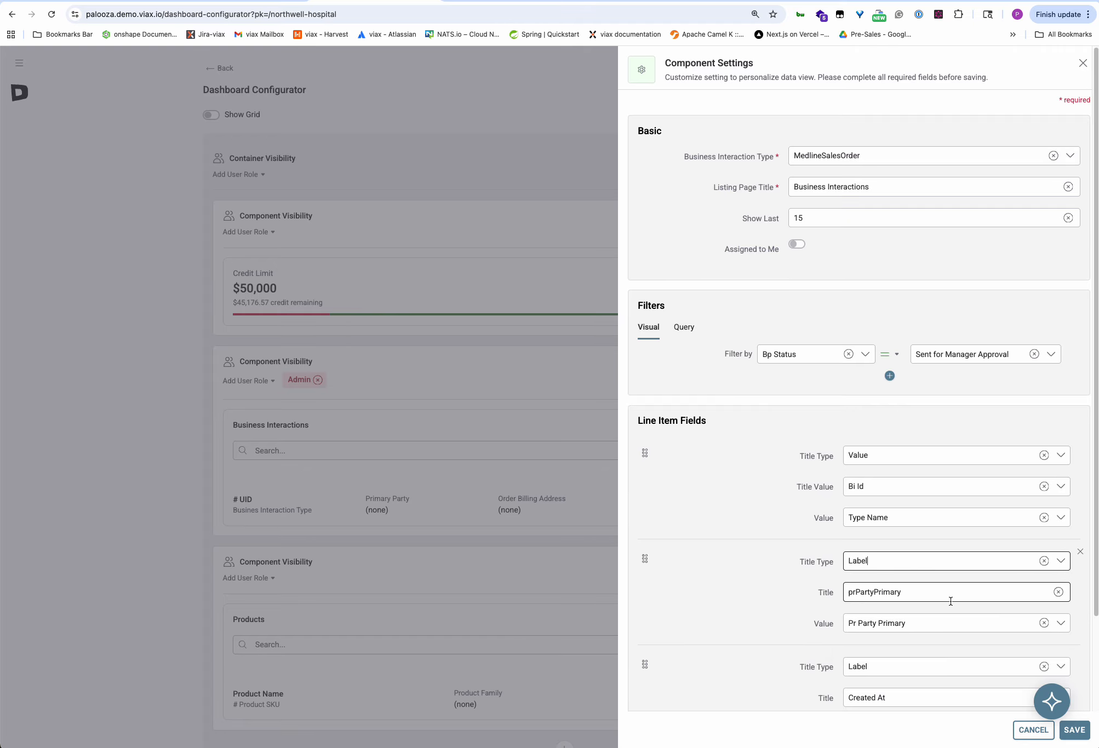
{"action": "left_click", "coordinate": [1058, 592]}
{"action": "left_click", "coordinate": [878, 594]}
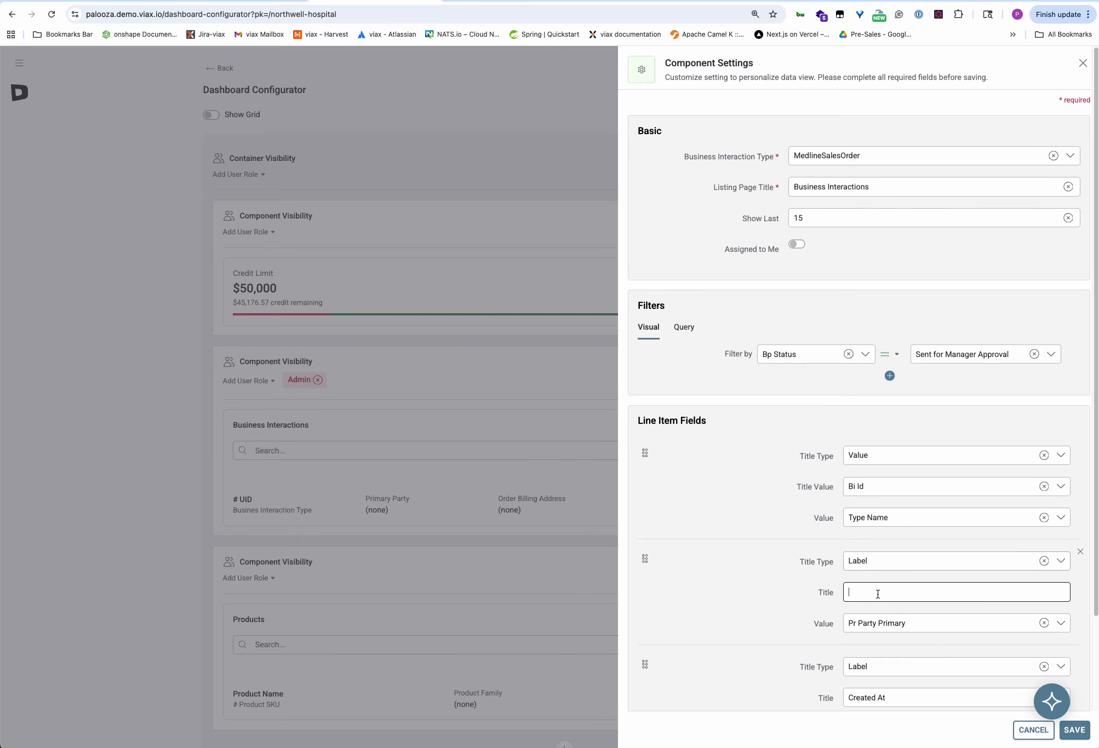
{"action": "type", "text": "PO Numbe"}
{"action": "left_click", "coordinate": [1044, 622]}
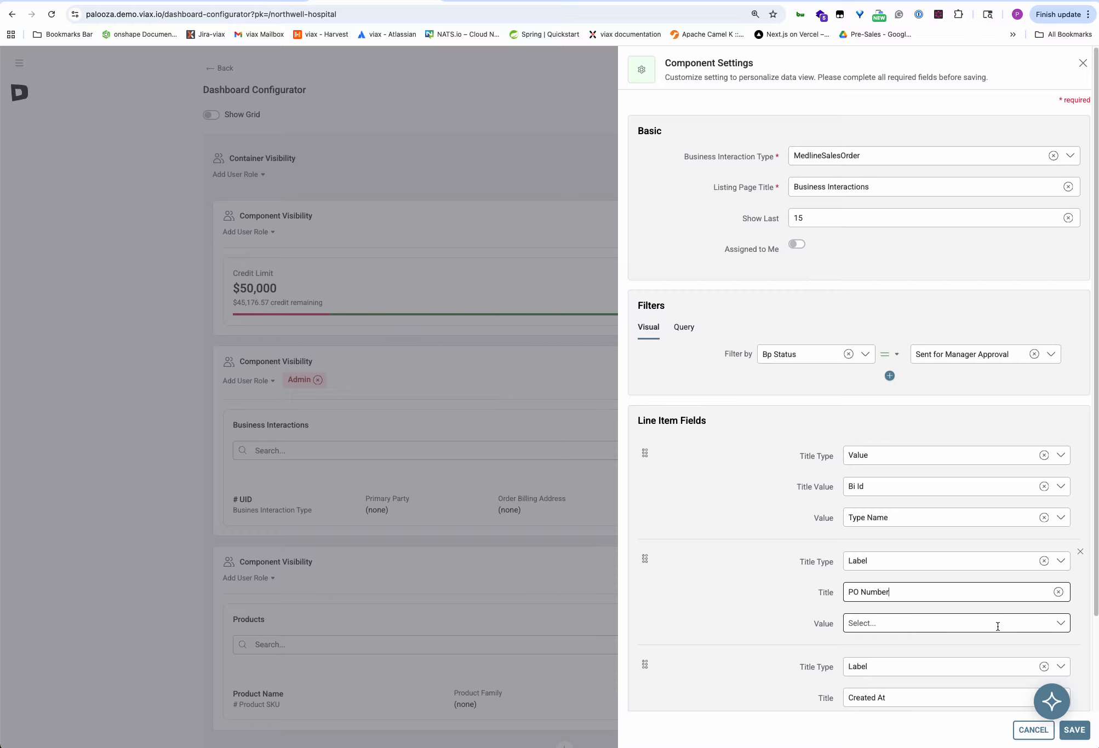
{"action": "left_click", "coordinate": [998, 624]}
{"action": "scroll", "coordinate": [952, 571], "scroll_direction": "down", "scroll_amount": 2}
{"action": "scroll", "coordinate": [951, 573], "scroll_direction": "down", "scroll_amount": 1}
{"action": "scroll", "coordinate": [944, 576], "scroll_direction": "down", "scroll_amount": 2}
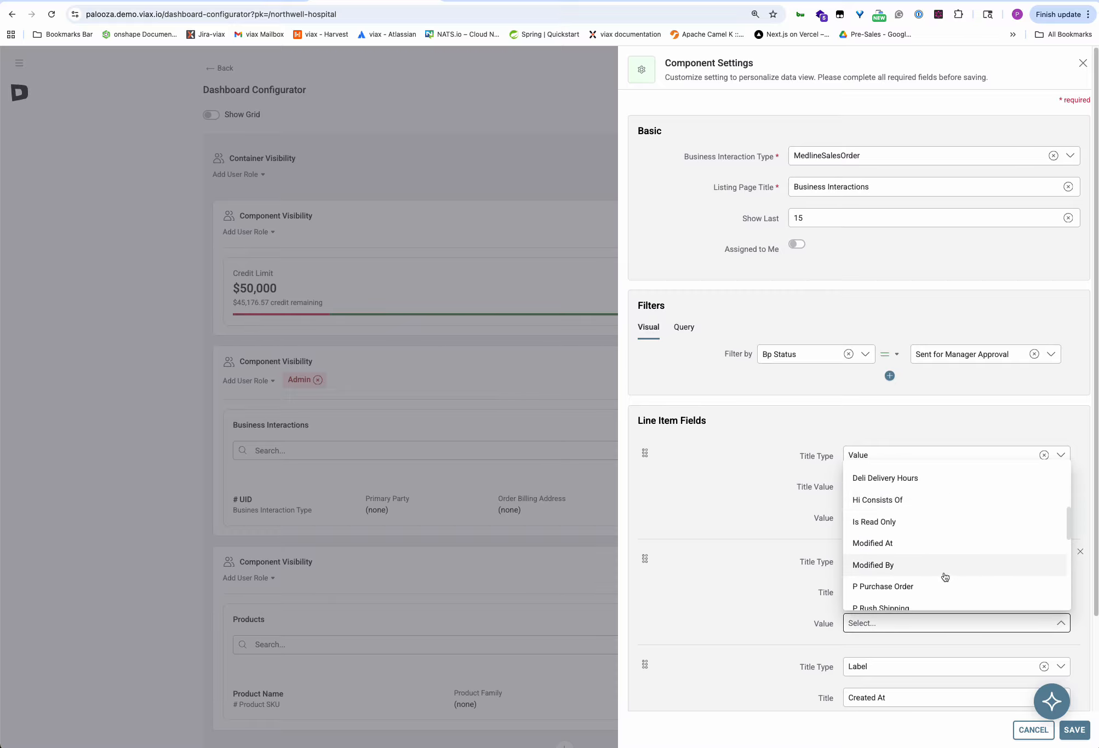
{"action": "left_click", "coordinate": [885, 588]}
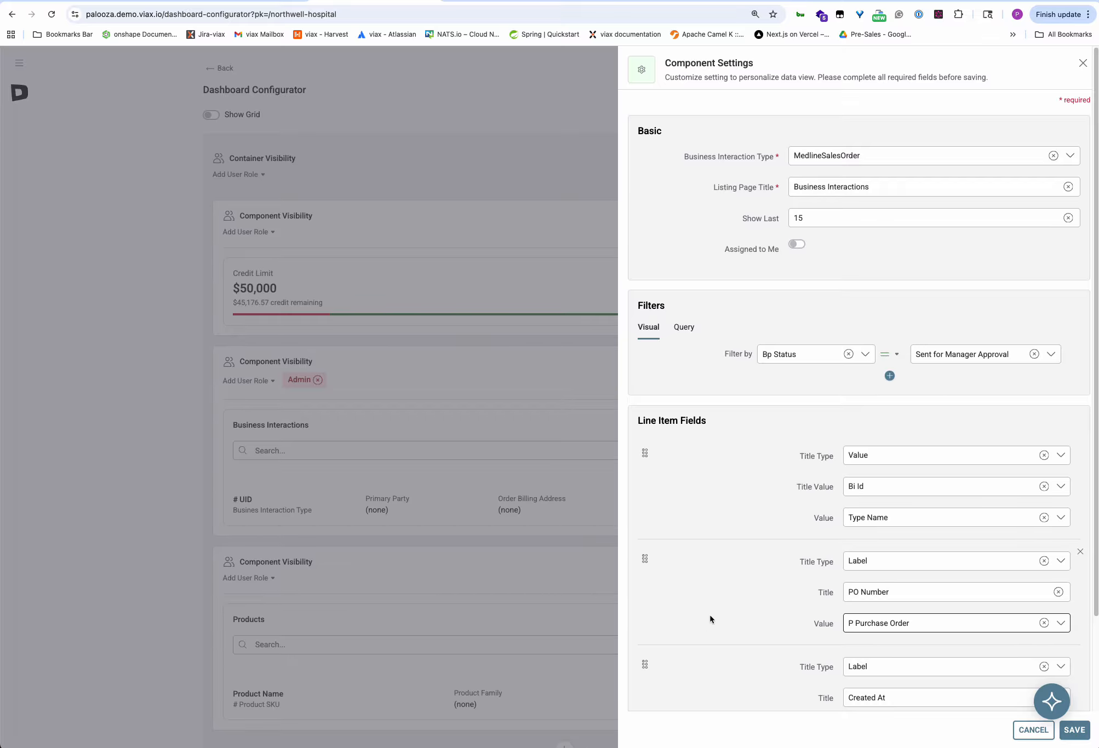
Retitle line item three 'Rush Shipping' with value P Rush Shipping, then save the settings.
{"action": "scroll", "coordinate": [748, 588], "scroll_direction": "down", "scroll_amount": 3}
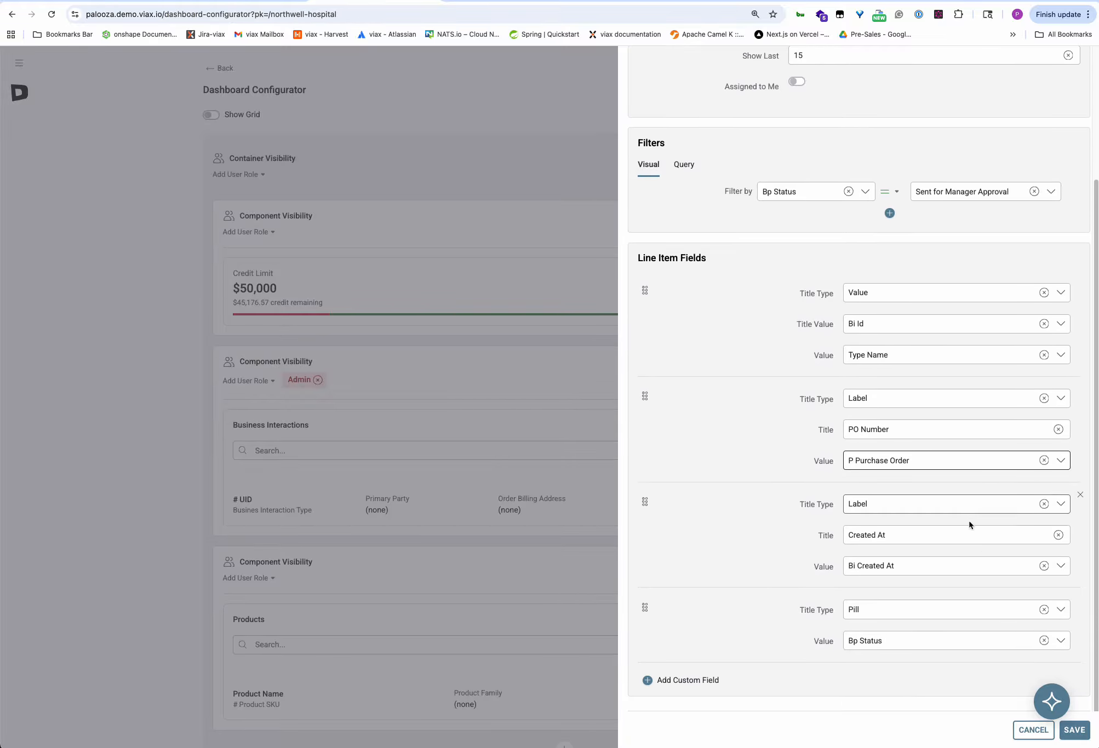
{"action": "left_click", "coordinate": [1057, 535]}
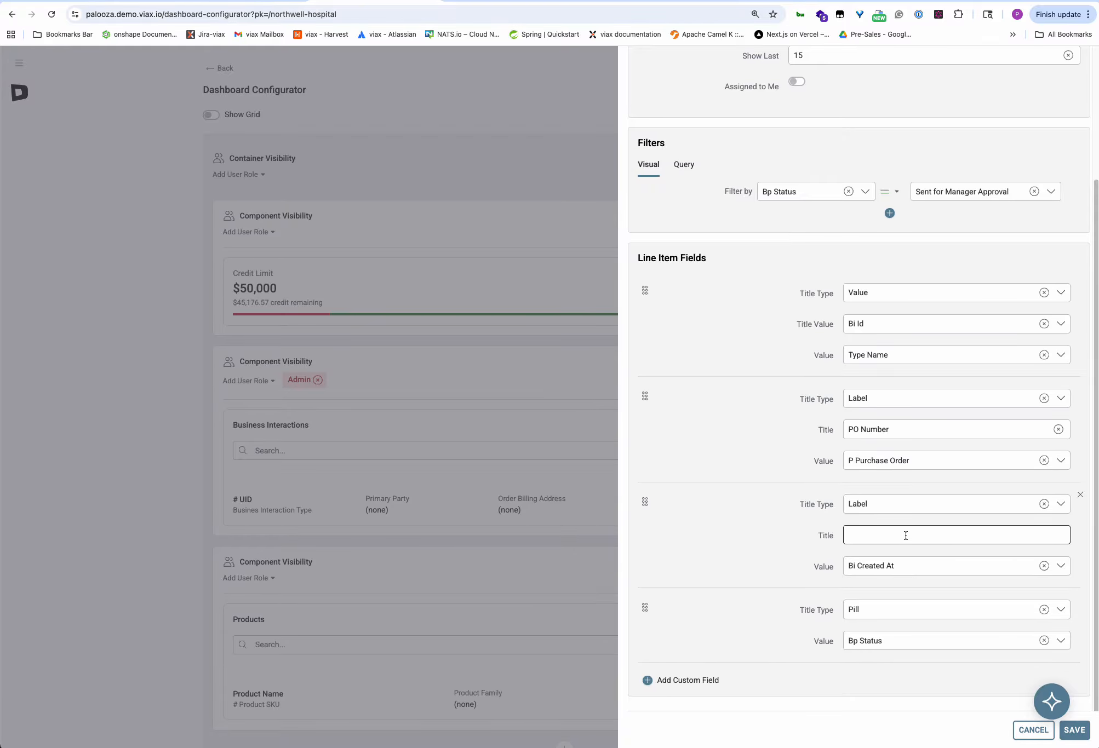
{"action": "type", "text": "Rush Shipping"}
{"action": "left_click", "coordinate": [895, 568]}
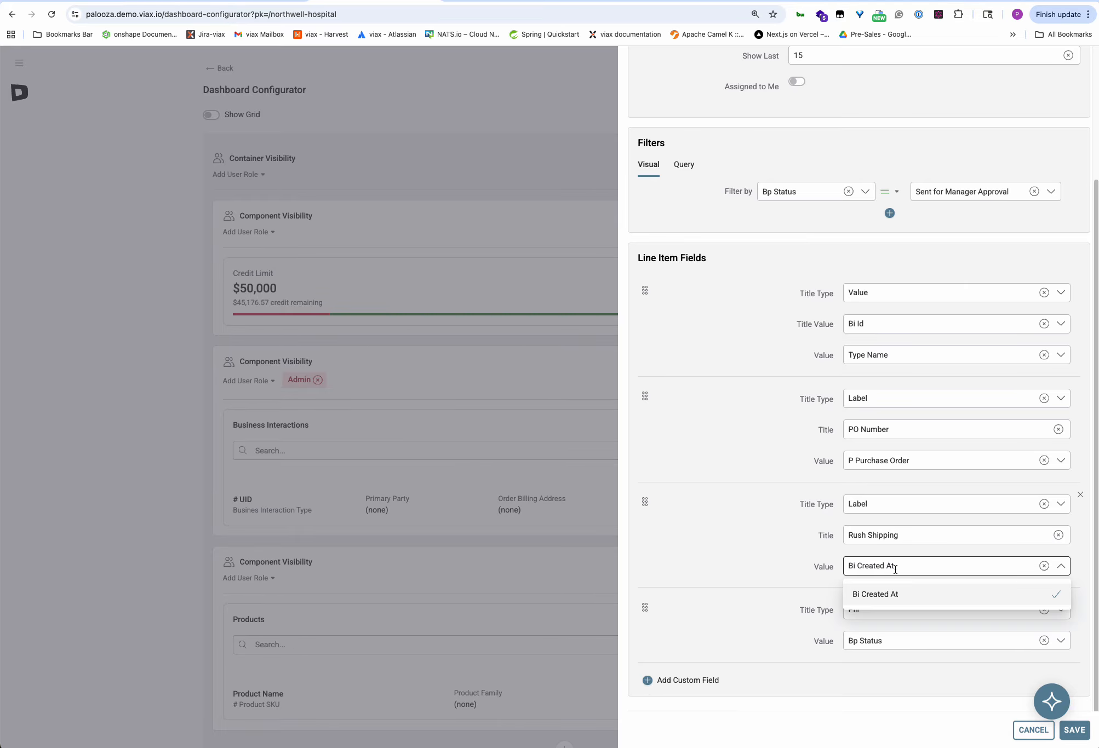
{"action": "left_click", "coordinate": [1044, 566]}
{"action": "scroll", "coordinate": [921, 664], "scroll_direction": "down", "scroll_amount": 3}
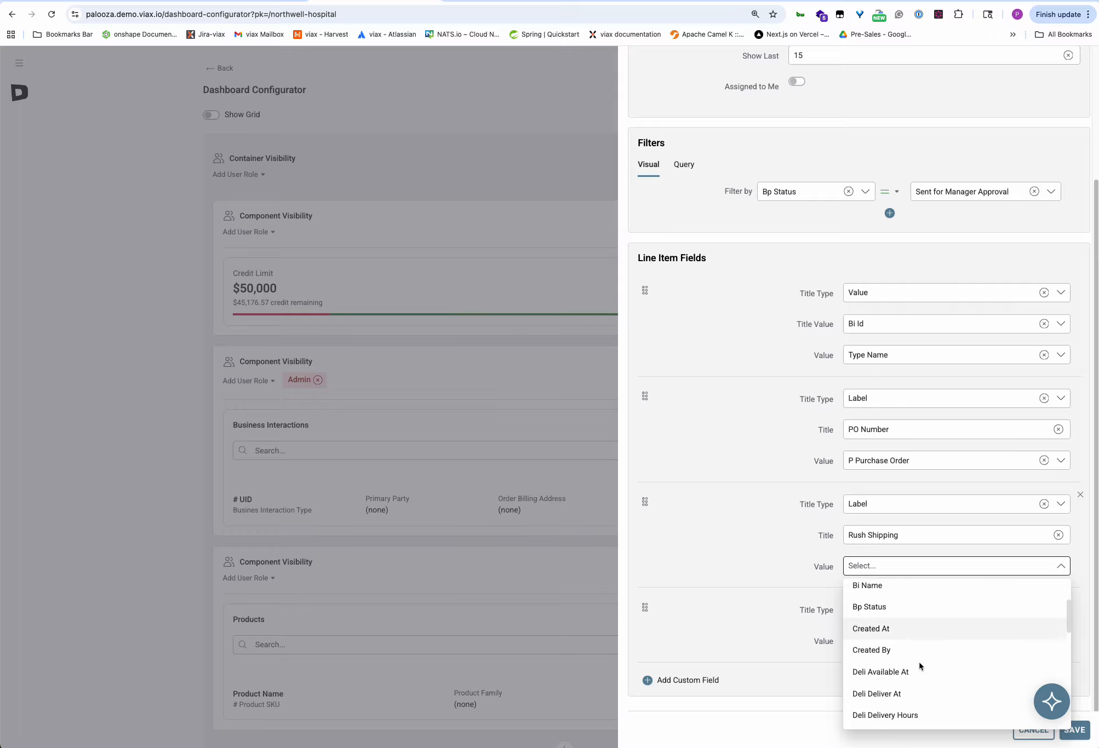
{"action": "scroll", "coordinate": [923, 664], "scroll_direction": "down", "scroll_amount": 5}
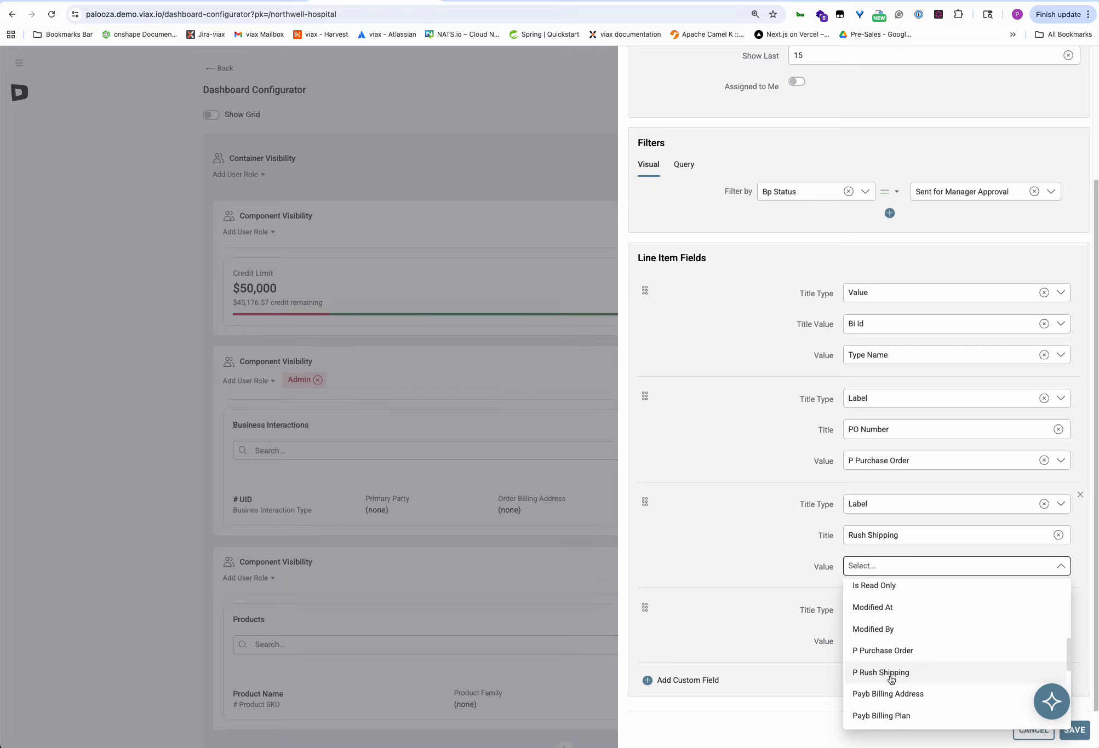
{"action": "left_click", "coordinate": [891, 673]}
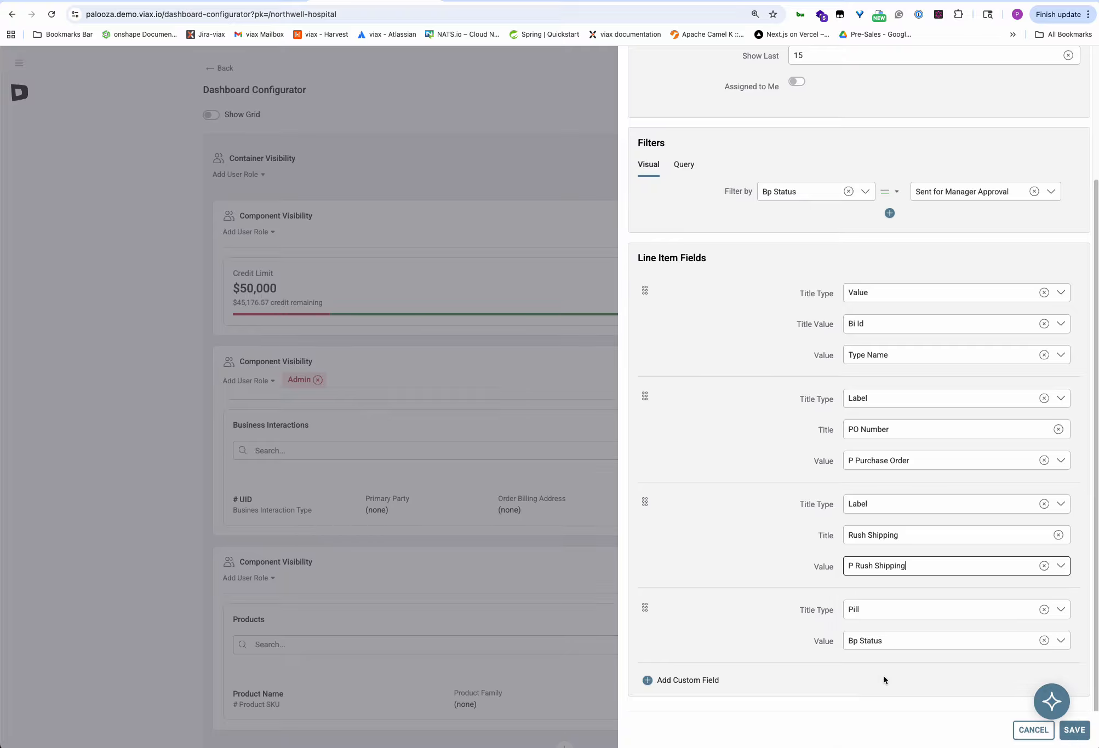
{"action": "left_click", "coordinate": [1074, 730]}
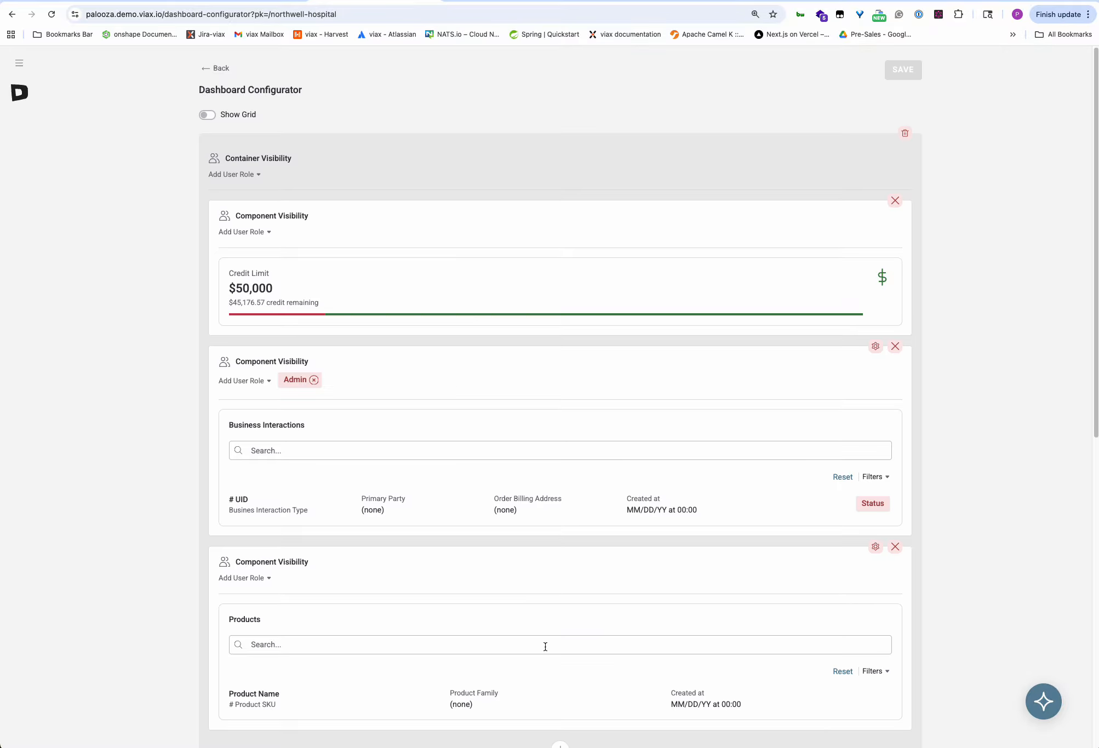
Scroll to the lower container and open the red-bordered Business Interactions list's settings.
{"action": "scroll", "coordinate": [979, 566], "scroll_direction": "down", "scroll_amount": 5}
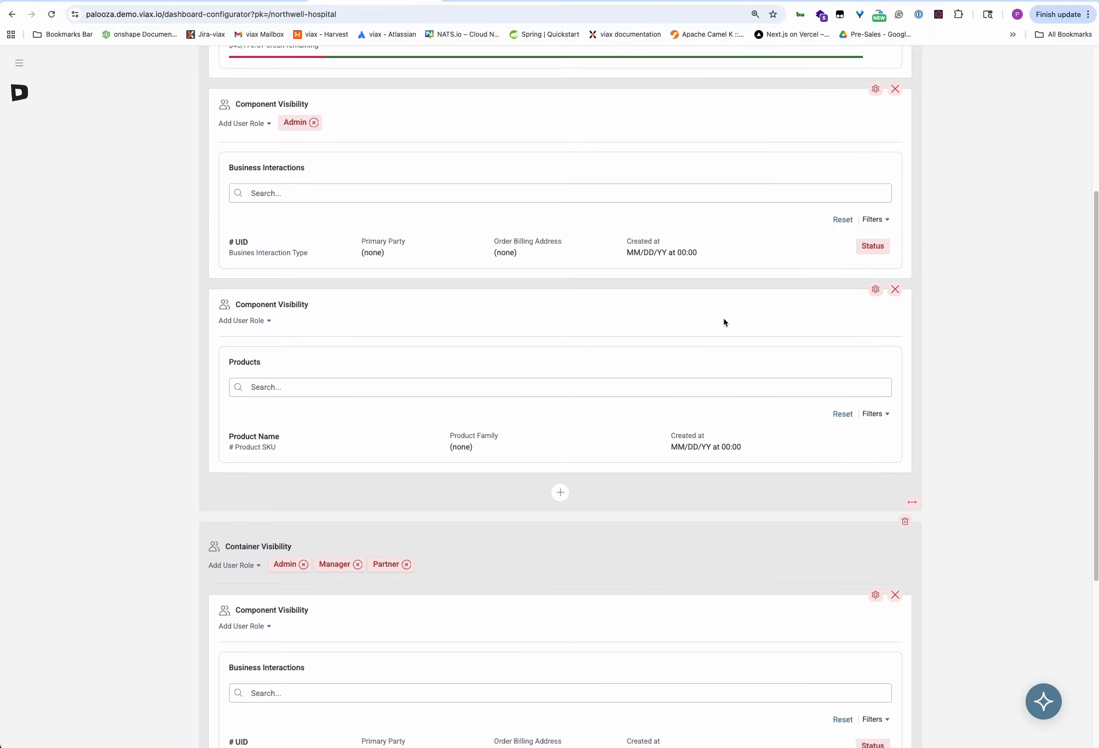
{"action": "scroll", "coordinate": [602, 630], "scroll_direction": "down", "scroll_amount": 1}
{"action": "scroll", "coordinate": [633, 616], "scroll_direction": "down", "scroll_amount": 4}
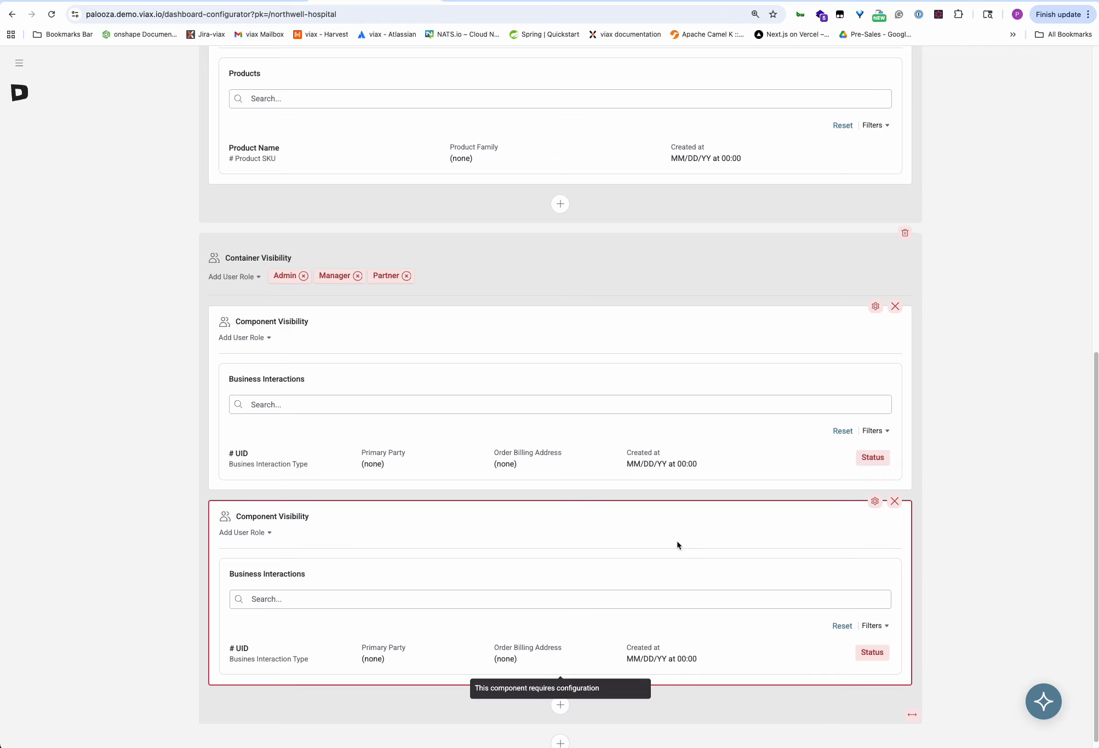
{"action": "left_click", "coordinate": [875, 502]}
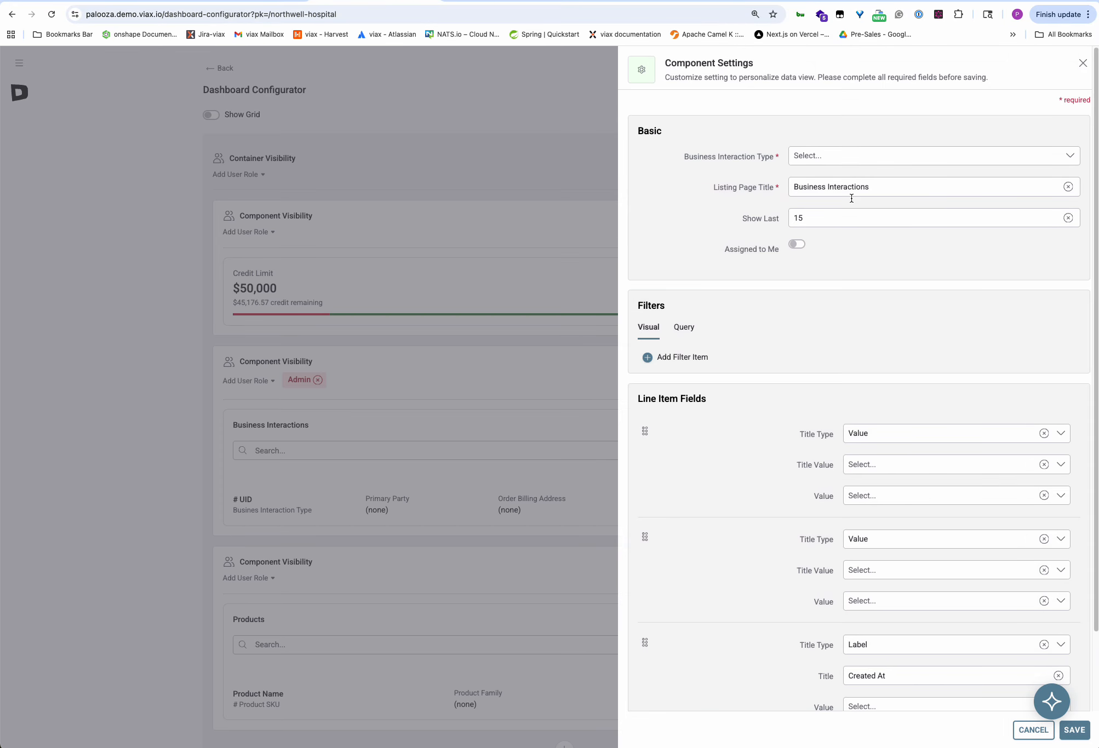
Search 'Med' and set the interaction type to MedlineSalesOrder.
{"action": "left_click", "coordinate": [874, 156]}
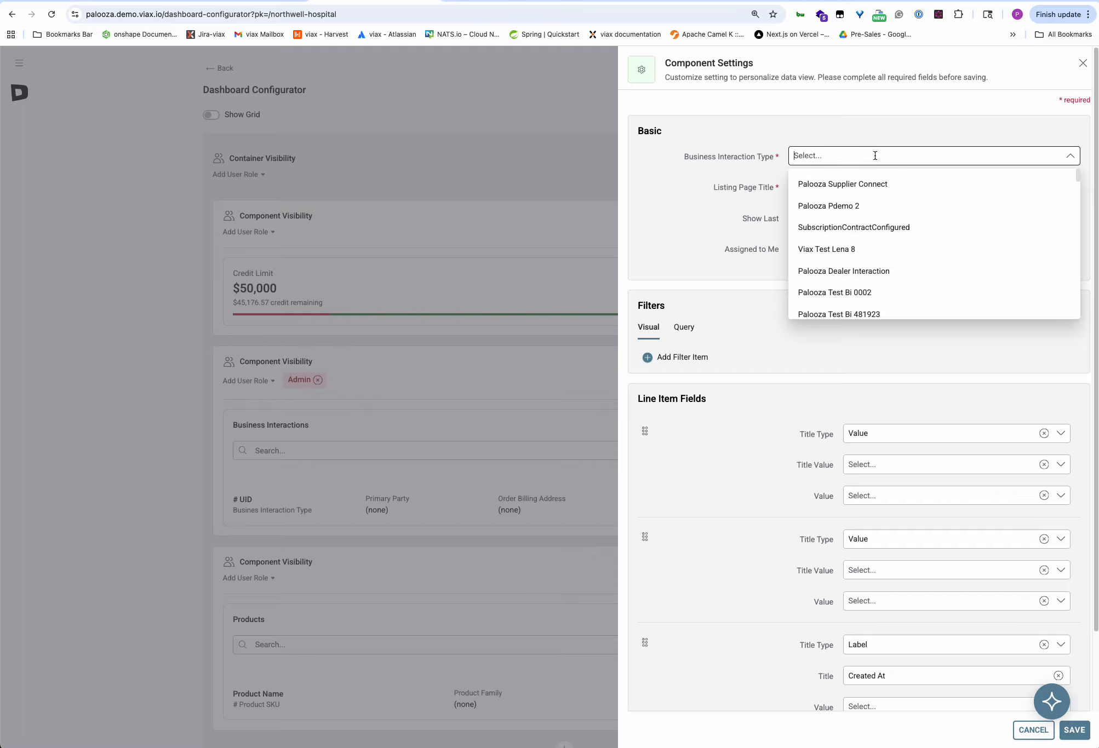
{"action": "type", "text": "Med"}
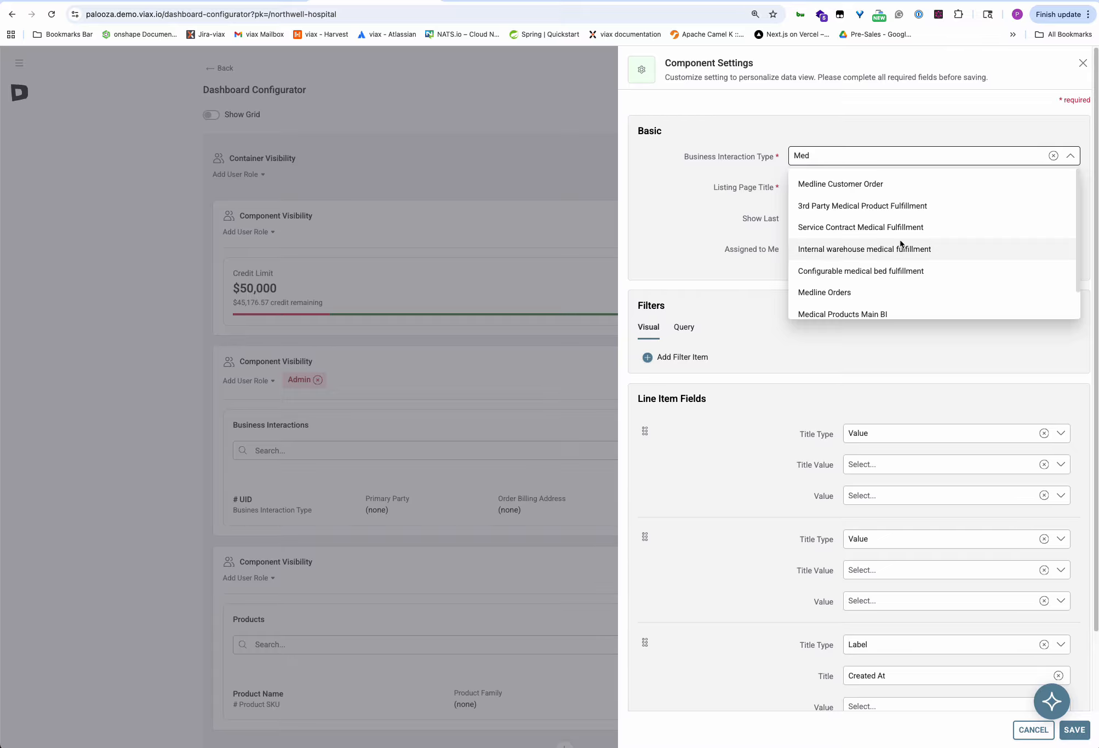
{"action": "scroll", "coordinate": [971, 240], "scroll_direction": "down", "scroll_amount": 2}
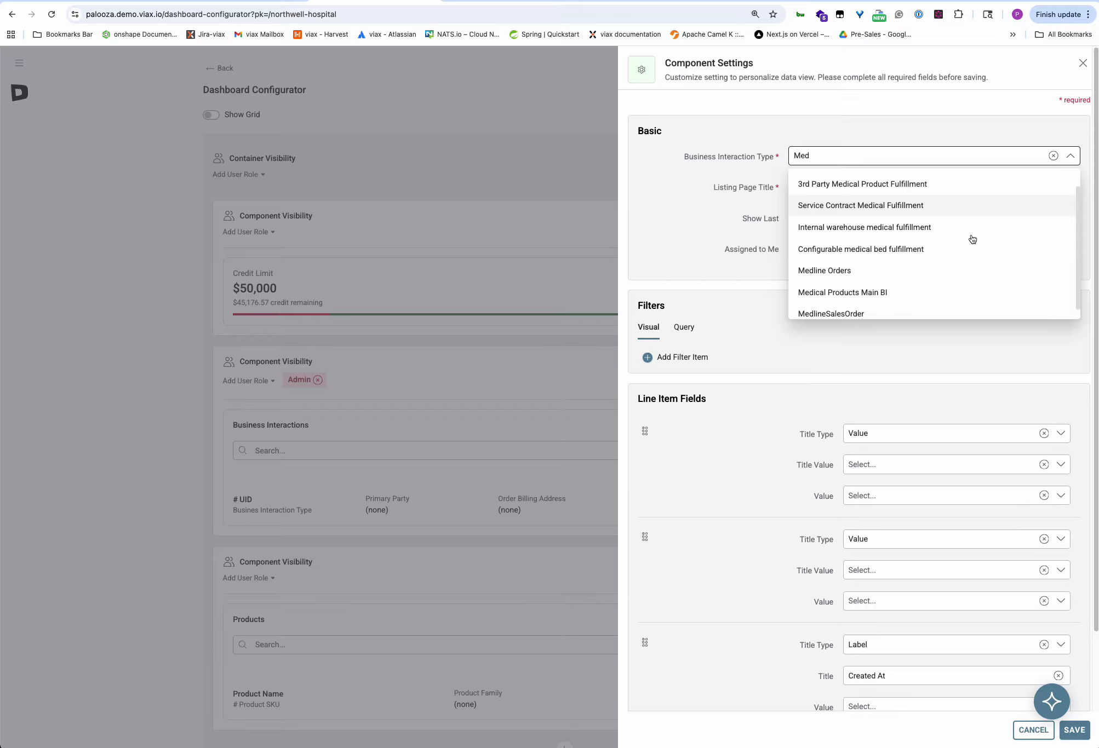
{"action": "left_click", "coordinate": [814, 306]}
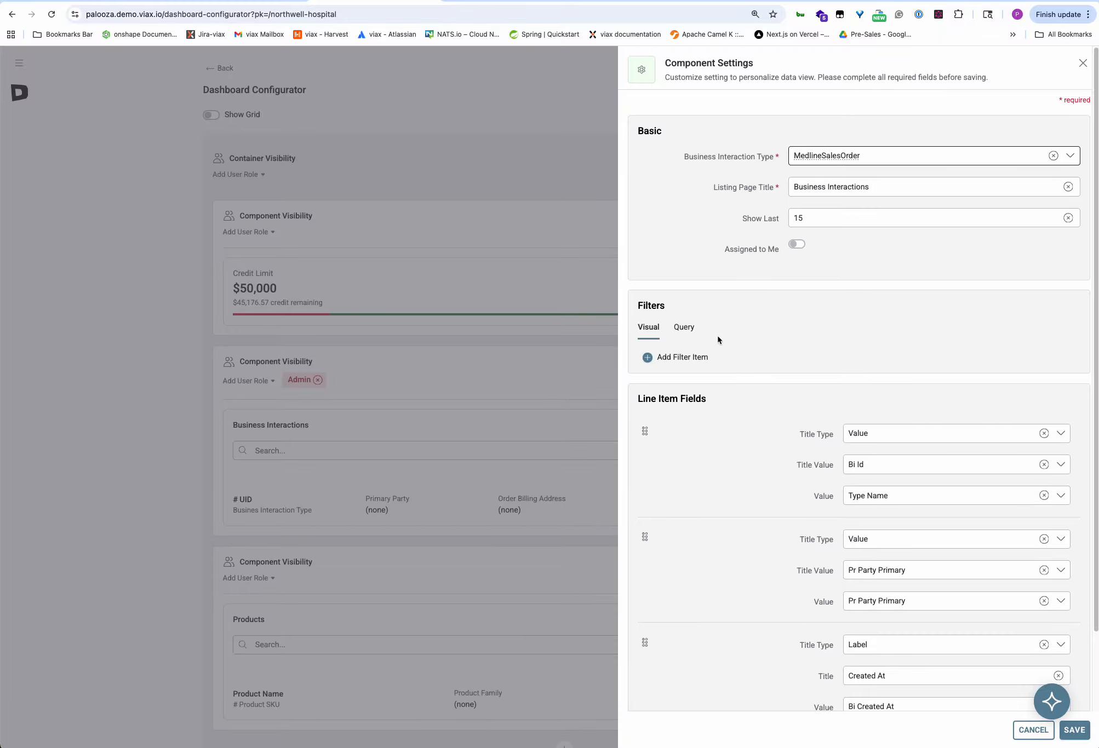
Add a filter on Bp Status = Sent to Director Approval.
{"action": "left_click", "coordinate": [684, 358]}
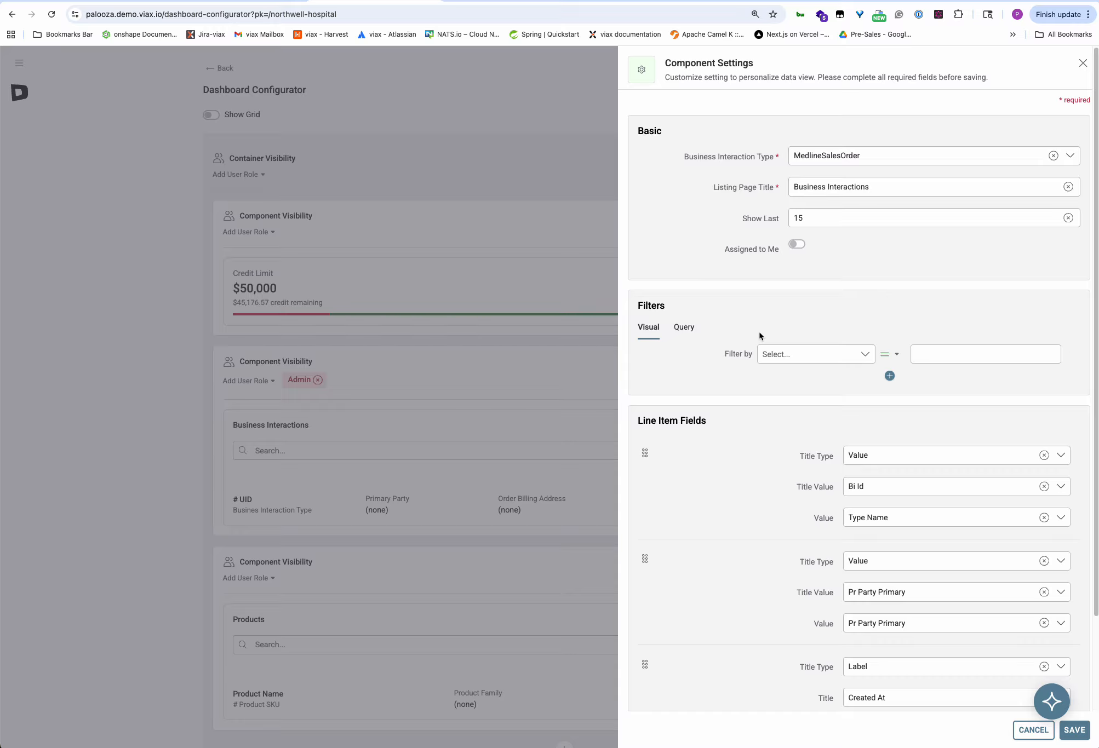
{"action": "left_click", "coordinate": [788, 356]}
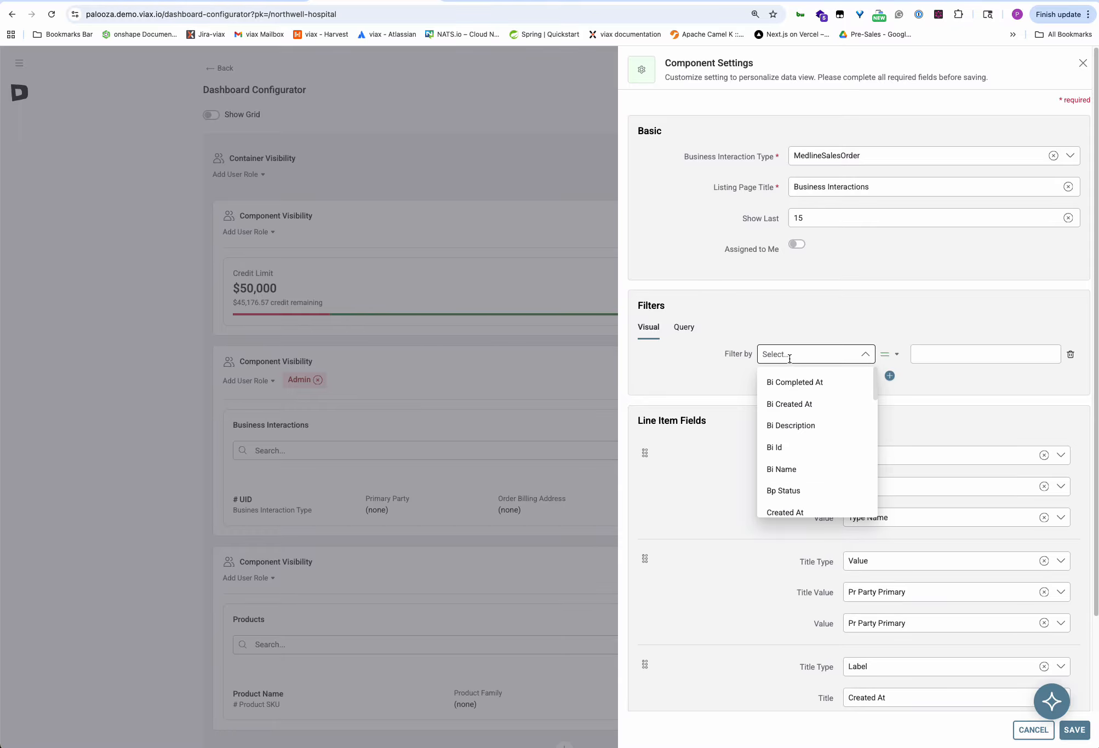
{"action": "left_click", "coordinate": [792, 491]}
{"action": "left_click", "coordinate": [959, 354]}
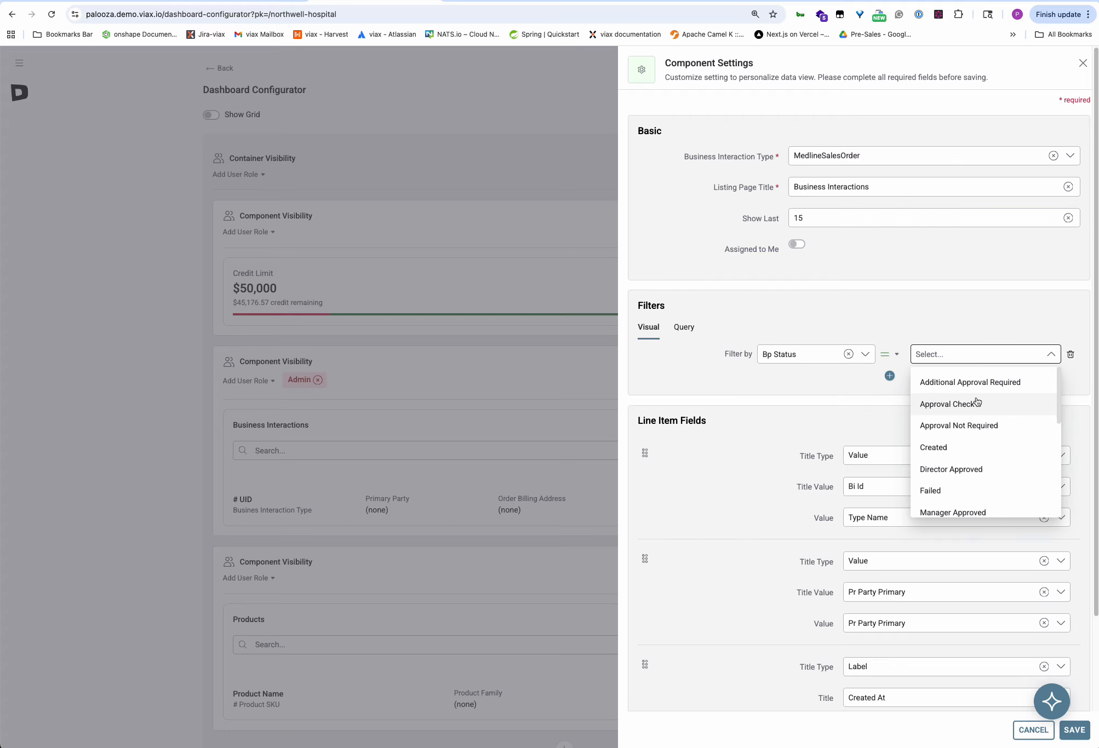
{"action": "scroll", "coordinate": [972, 427], "scroll_direction": "down", "scroll_amount": 3}
{"action": "scroll", "coordinate": [969, 430], "scroll_direction": "down", "scroll_amount": 5}
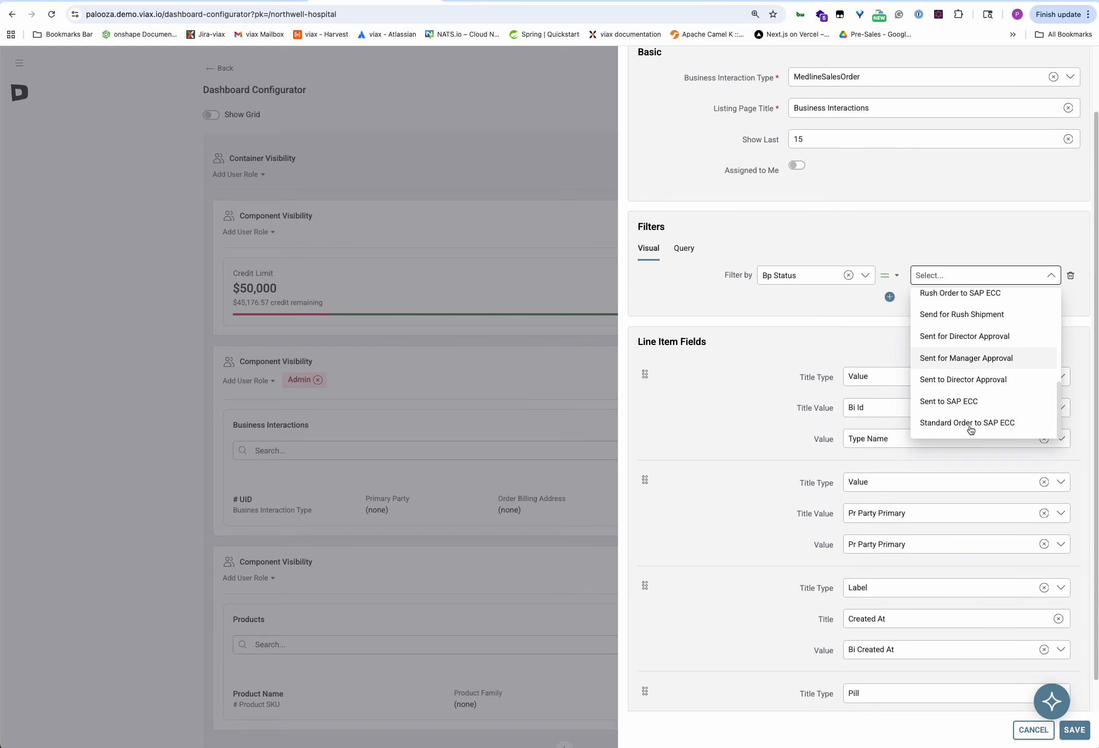
{"action": "left_click", "coordinate": [956, 377]}
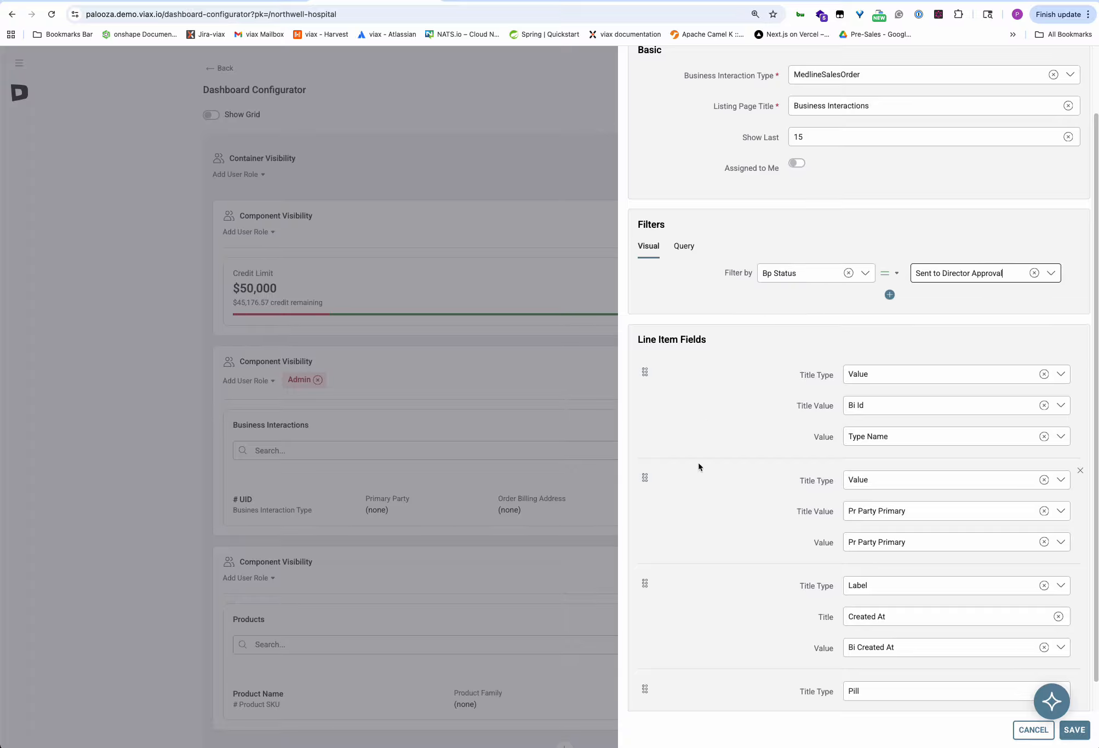
Make line item two a label titled 'PO Number' showing P Purchase Order.
{"action": "left_click", "coordinate": [1044, 479]}
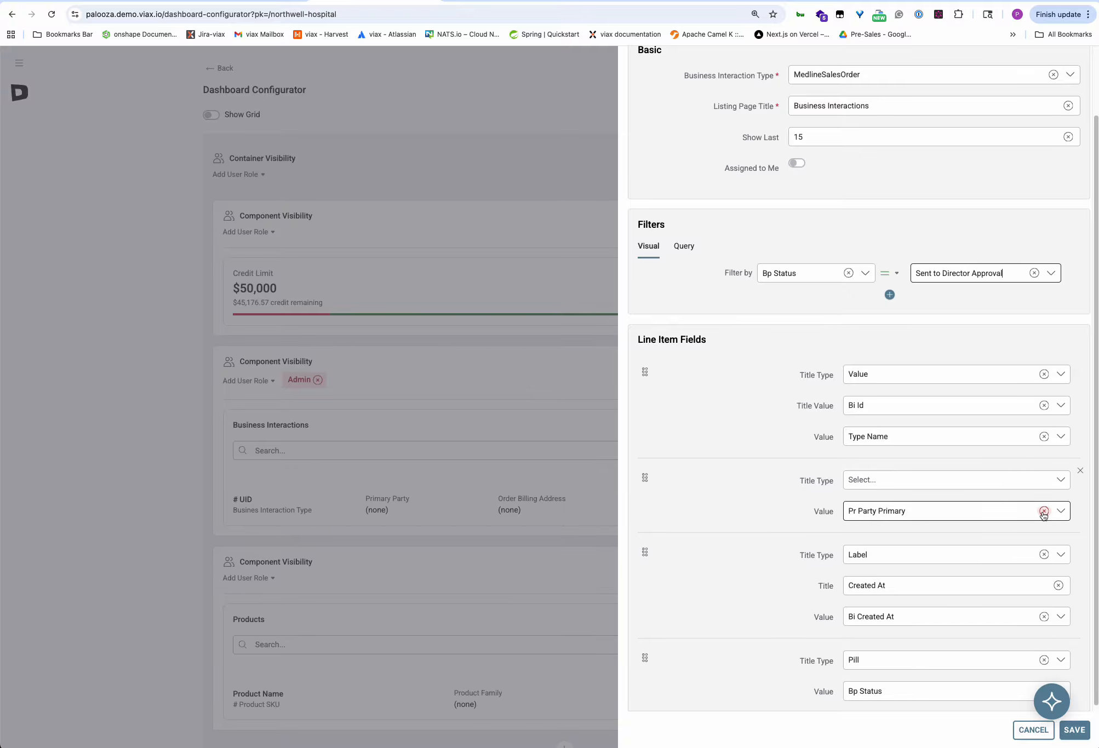
{"action": "left_click", "coordinate": [883, 477]}
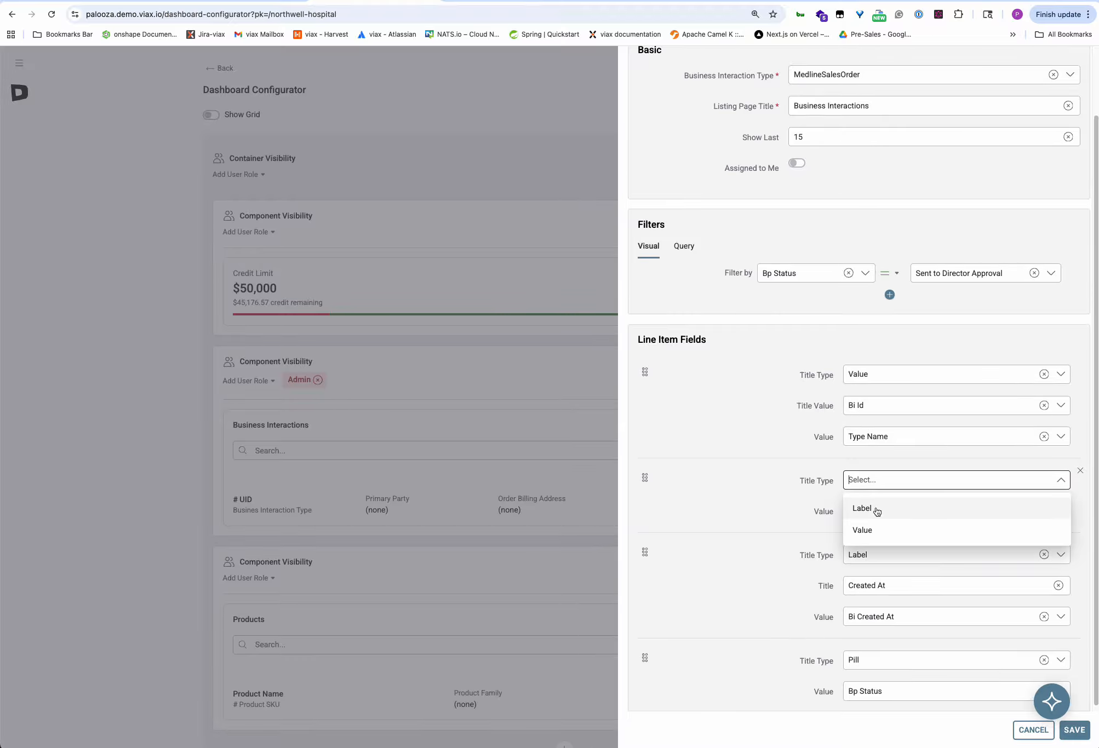
{"action": "left_click", "coordinate": [877, 507]}
{"action": "left_click", "coordinate": [1056, 512]}
{"action": "left_click", "coordinate": [889, 510]}
{"action": "type", "text": "PO Number"}
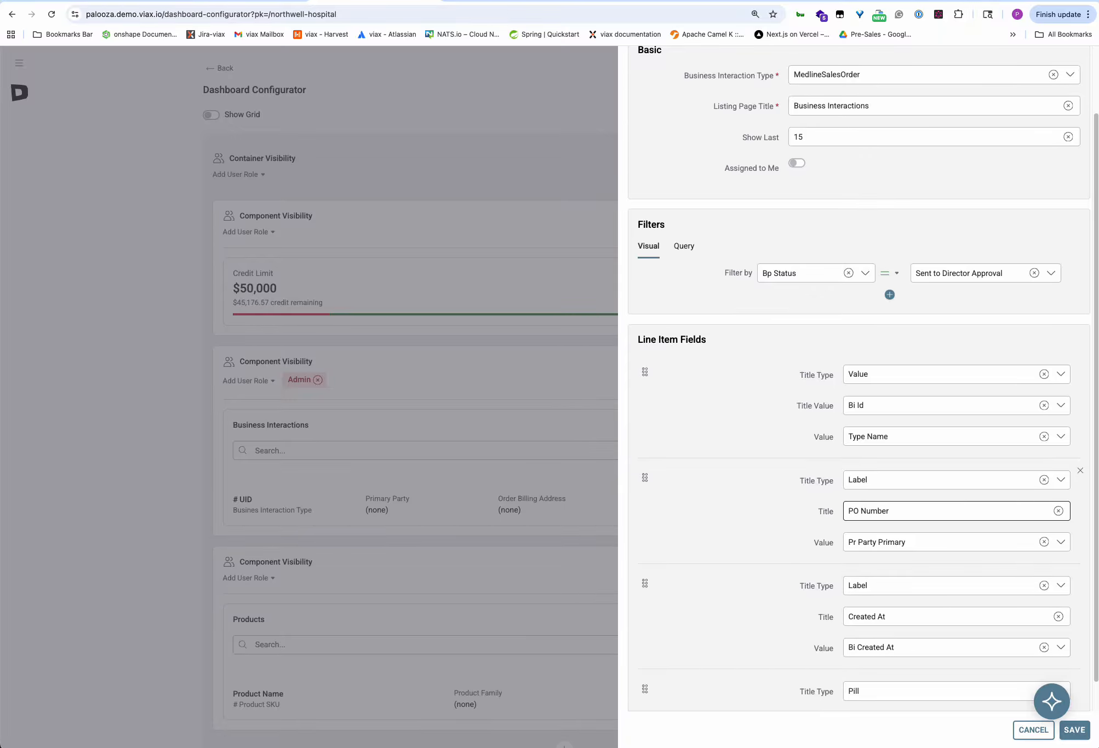
{"action": "left_click", "coordinate": [899, 542]}
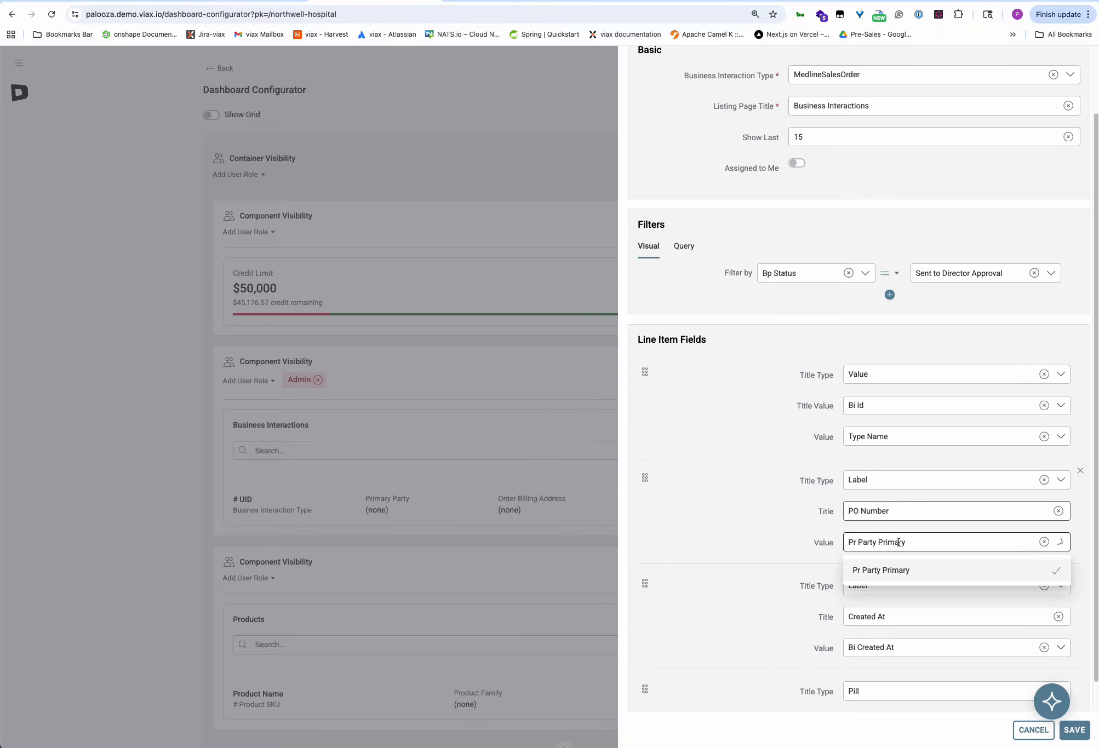
{"action": "left_click", "coordinate": [1045, 542]}
{"action": "scroll", "coordinate": [949, 646], "scroll_direction": "down", "scroll_amount": 3}
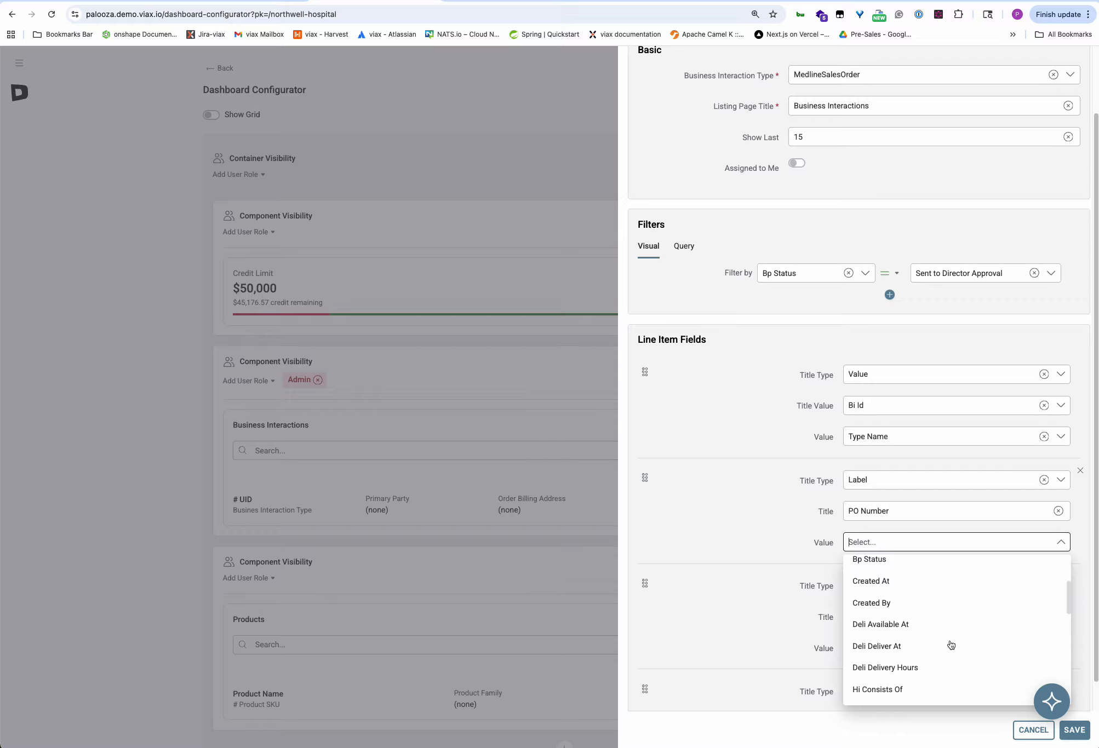
{"action": "scroll", "coordinate": [950, 647], "scroll_direction": "down", "scroll_amount": 3}
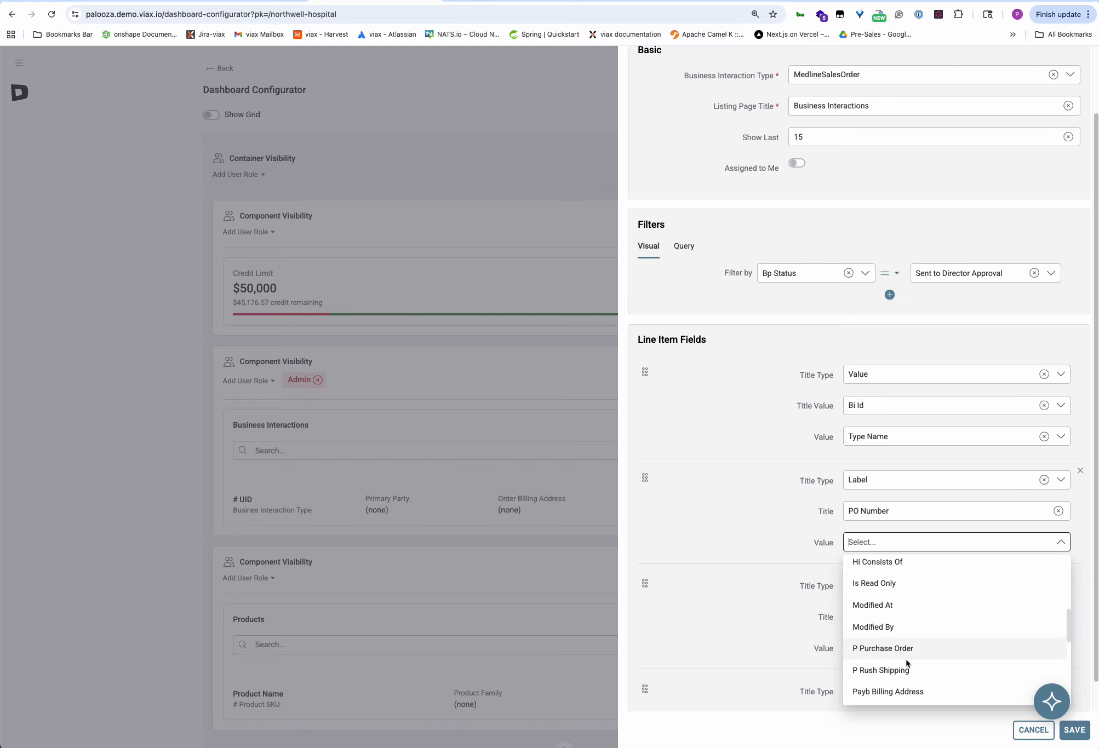
{"action": "left_click", "coordinate": [874, 652]}
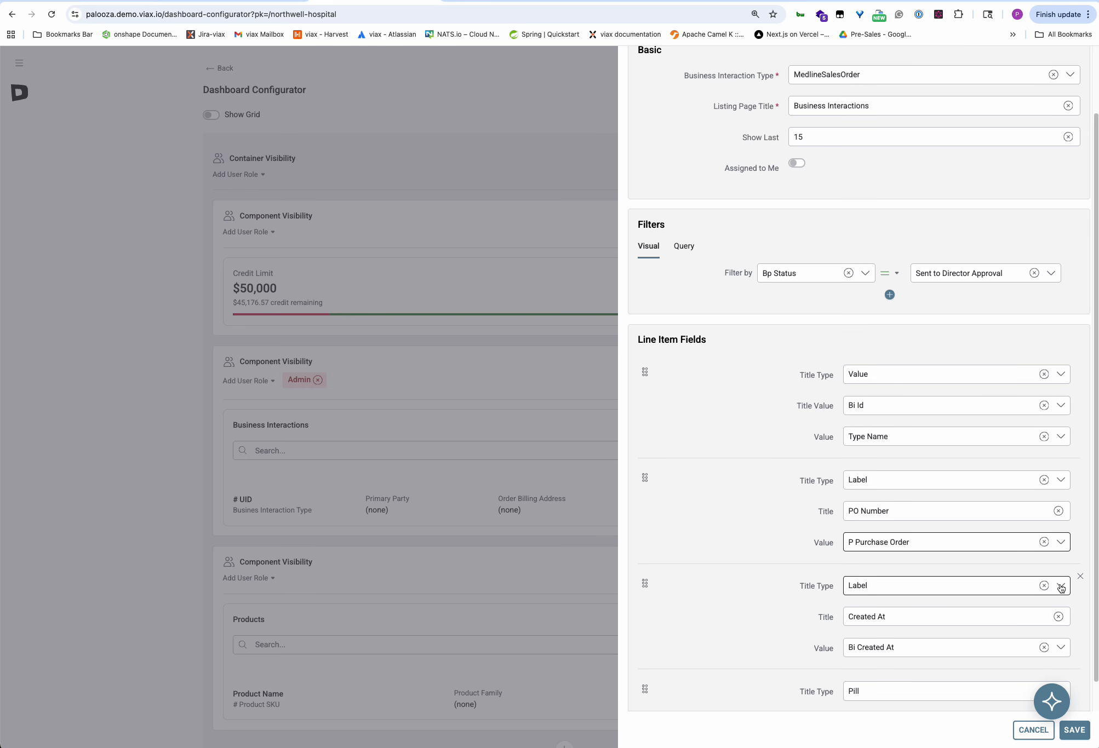
Retitle line item three 'Rush Order' with value P Rush Shipping.
{"action": "left_click", "coordinate": [1057, 617]}
{"action": "left_click", "coordinate": [871, 617]}
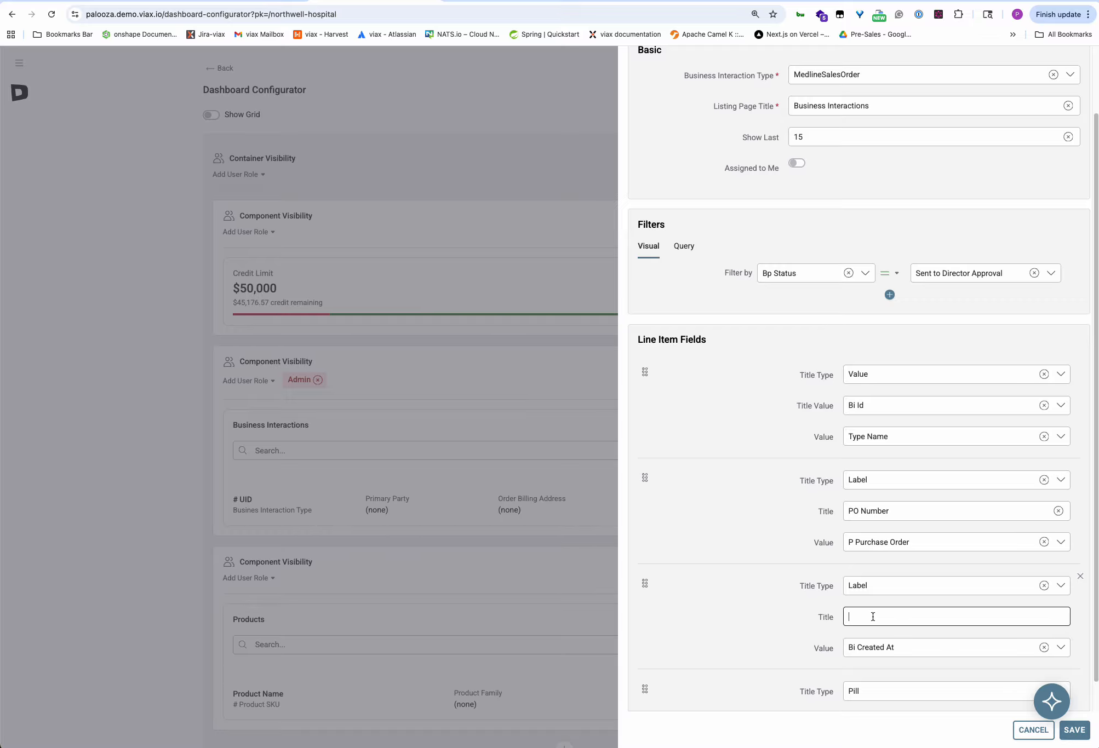
{"action": "type", "text": "Rush Order"}
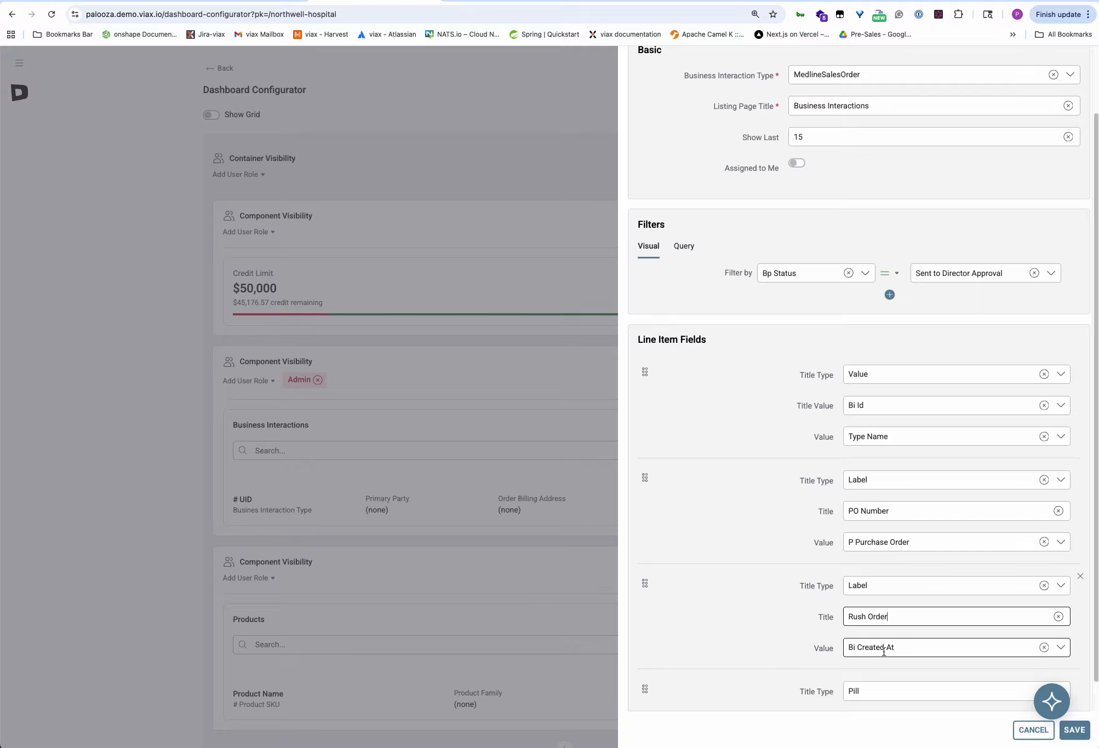
{"action": "left_click", "coordinate": [1043, 647]}
{"action": "left_click", "coordinate": [1015, 649]}
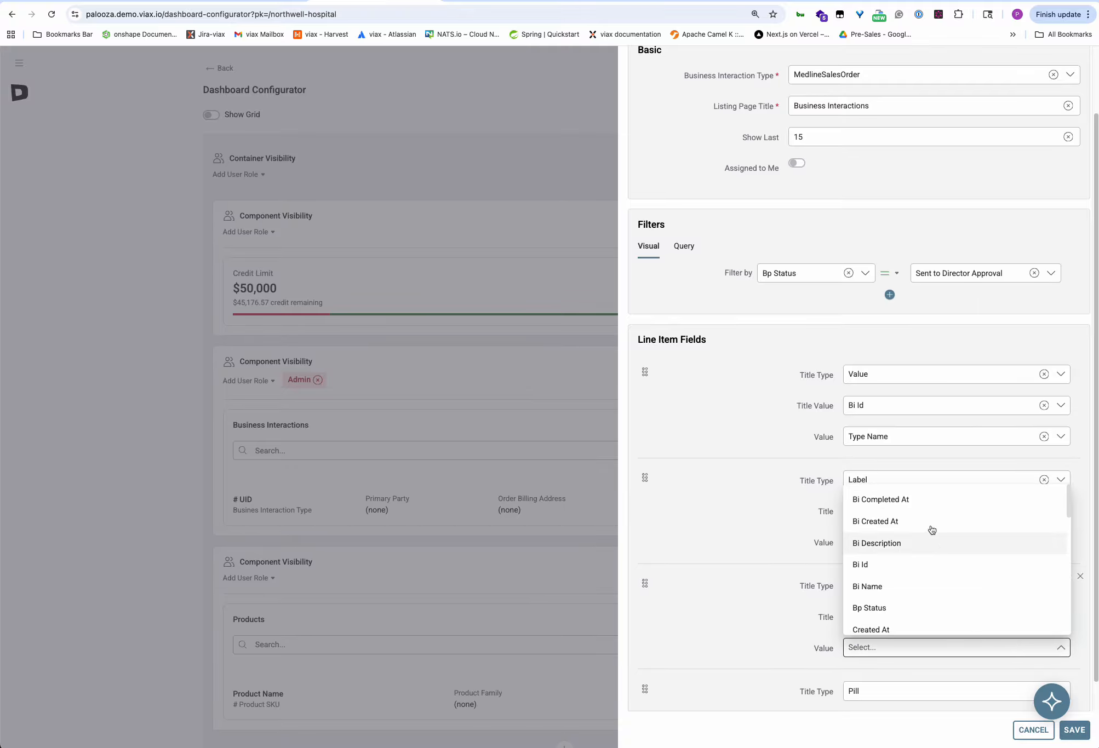
{"action": "scroll", "coordinate": [938, 575], "scroll_direction": "down", "scroll_amount": 3}
{"action": "scroll", "coordinate": [944, 586], "scroll_direction": "down", "scroll_amount": 3}
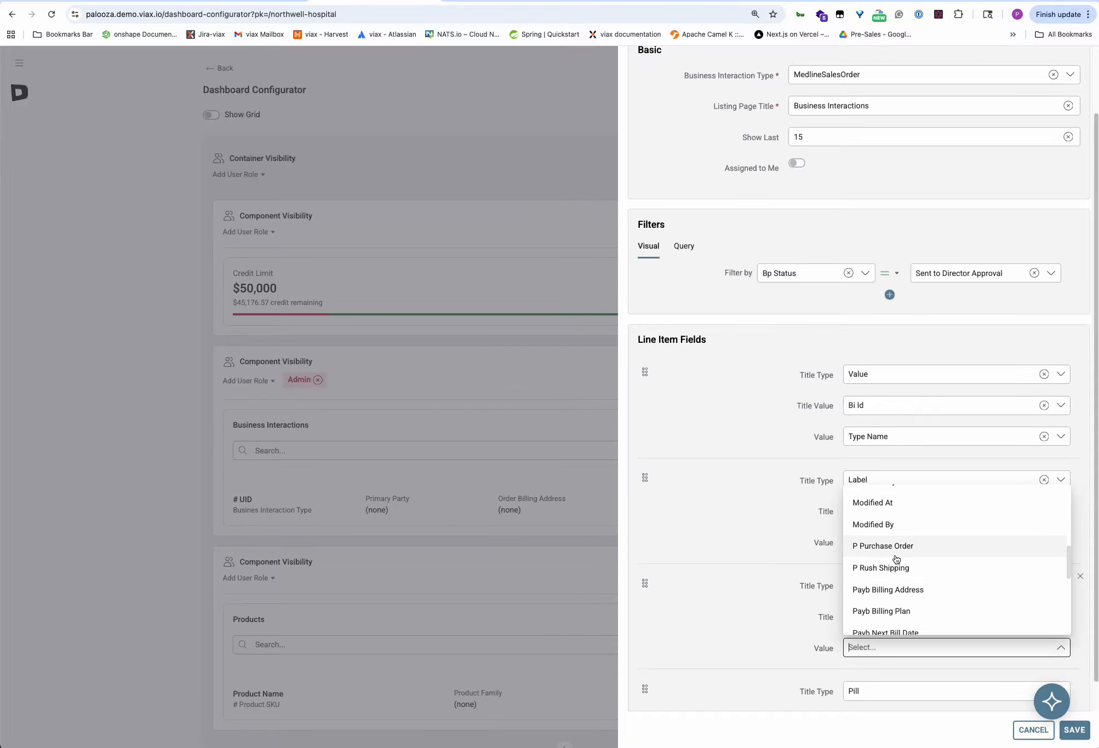
{"action": "left_click", "coordinate": [887, 569]}
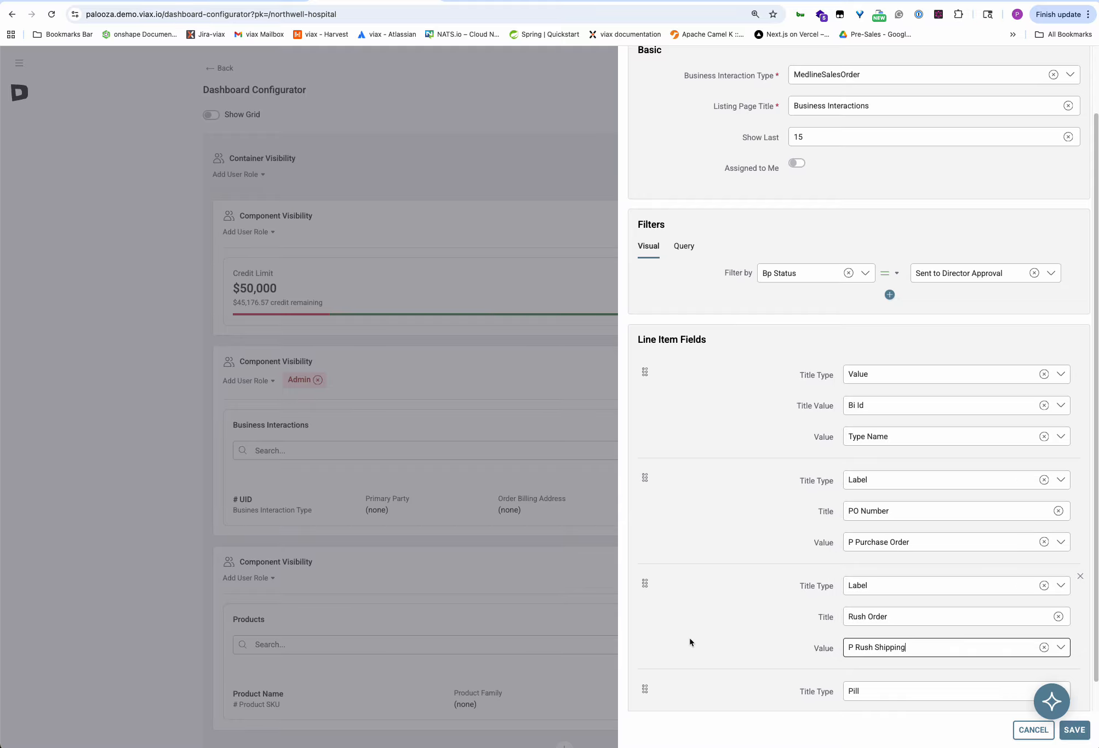
{"action": "scroll", "coordinate": [721, 619], "scroll_direction": "down", "scroll_amount": 3}
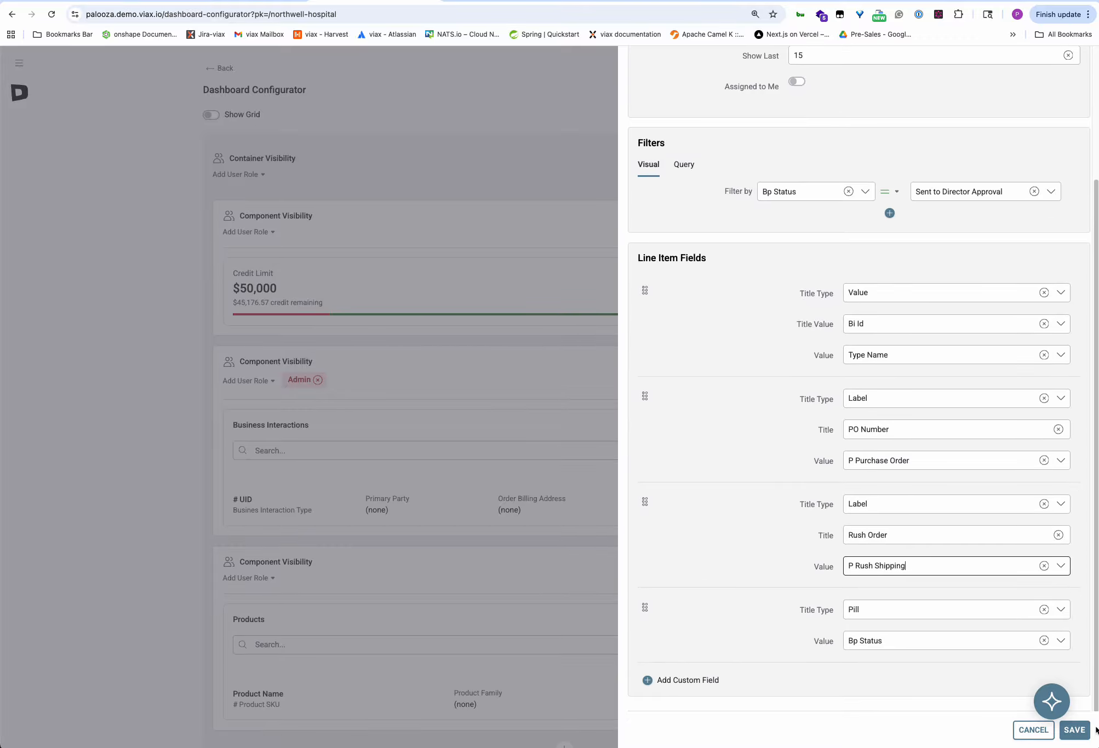
Save the director-approval list settings, check the containers, and save the dashboard layout.
{"action": "left_click", "coordinate": [1074, 730]}
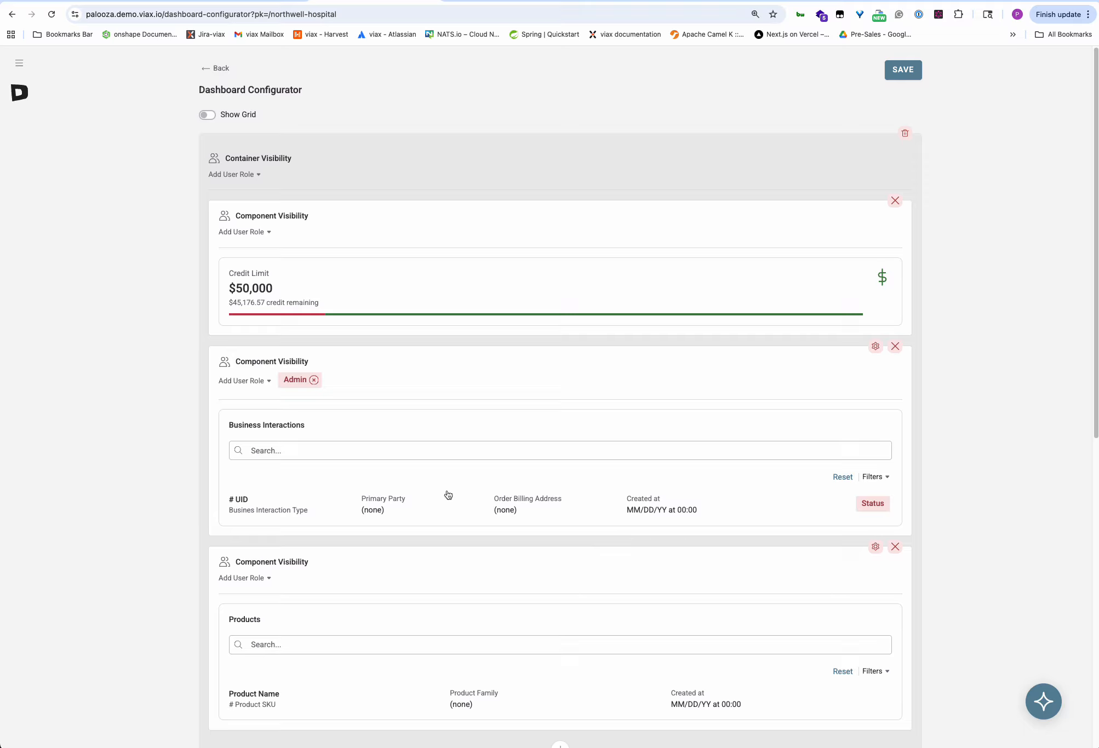
{"action": "scroll", "coordinate": [540, 534], "scroll_direction": "down", "scroll_amount": 10}
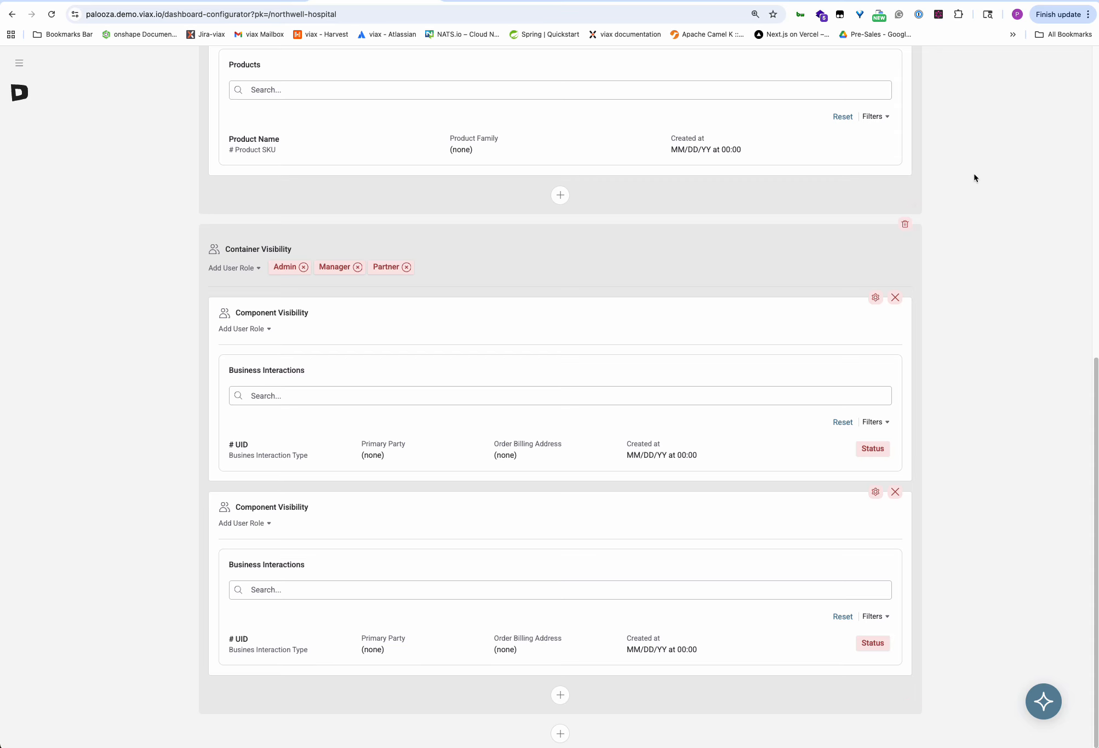
{"action": "scroll", "coordinate": [978, 193], "scroll_direction": "up", "scroll_amount": 10}
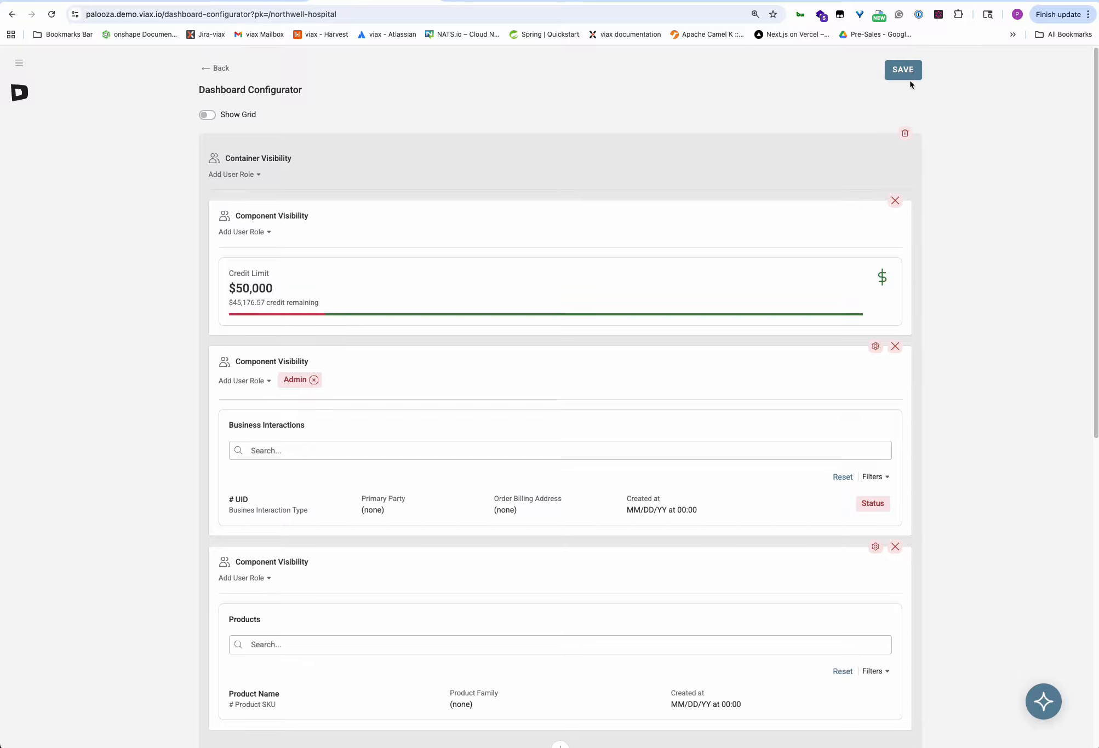
{"action": "left_click", "coordinate": [905, 75]}
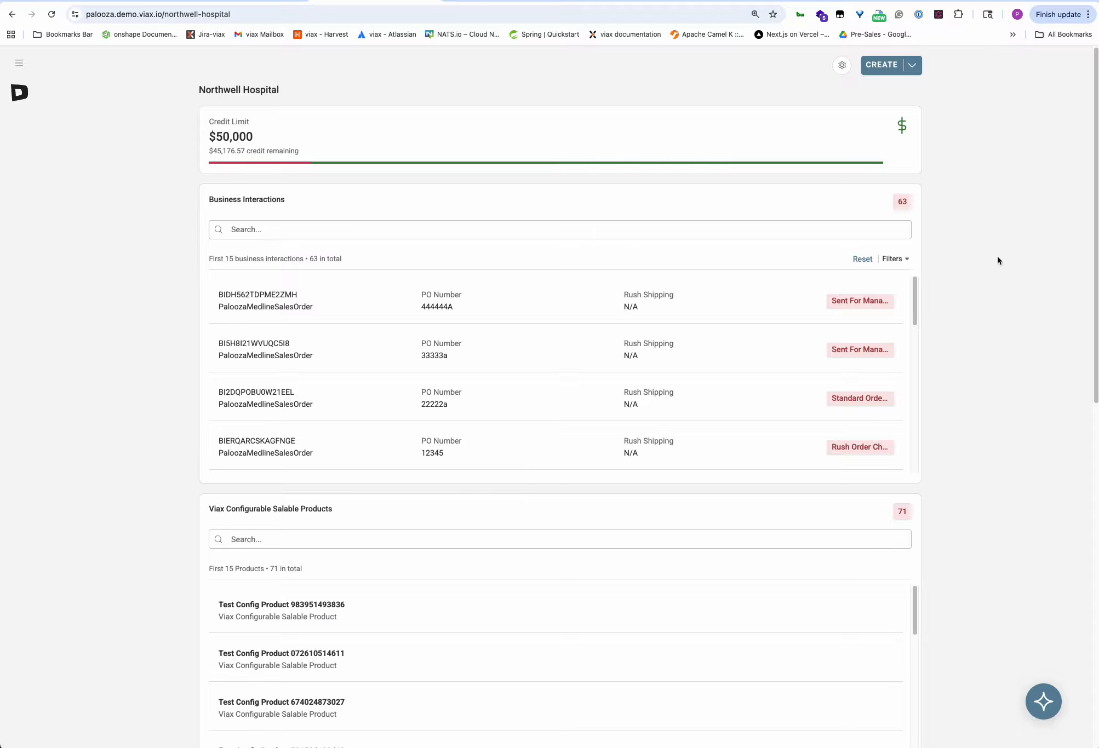
Scroll through the Northwell Hospital dashboard to check the manager- and director-approval lists.
{"action": "scroll", "coordinate": [997, 260], "scroll_direction": "down", "scroll_amount": 5}
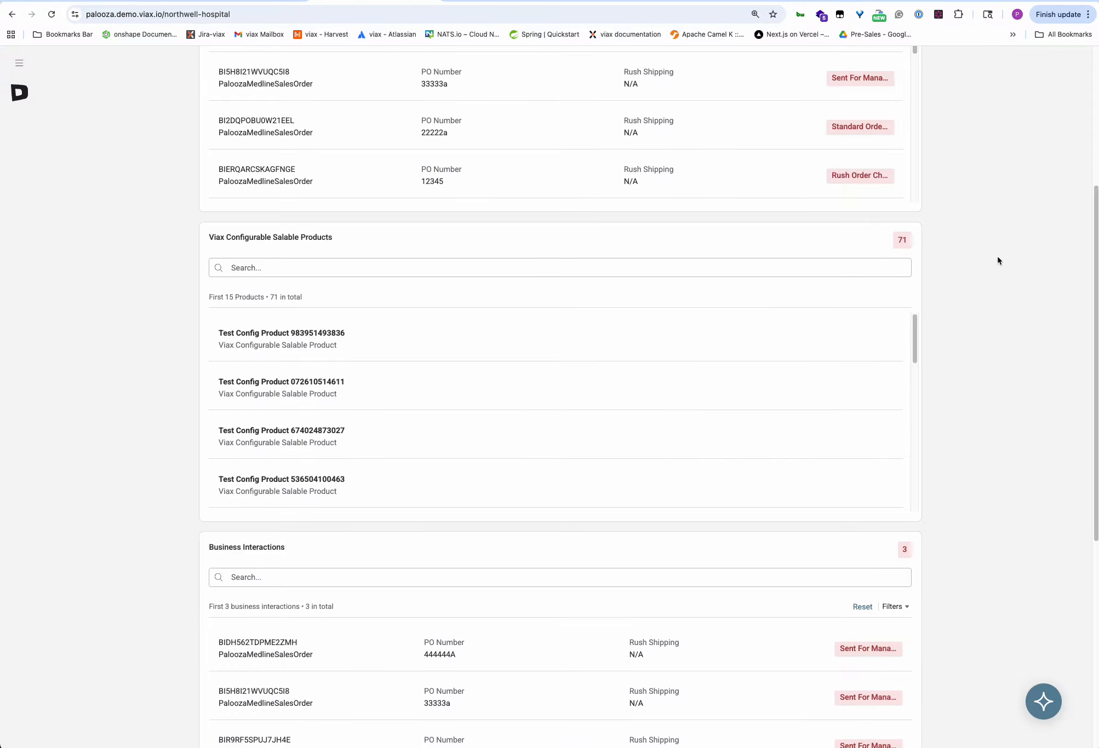
{"action": "scroll", "coordinate": [996, 261], "scroll_direction": "down", "scroll_amount": 7}
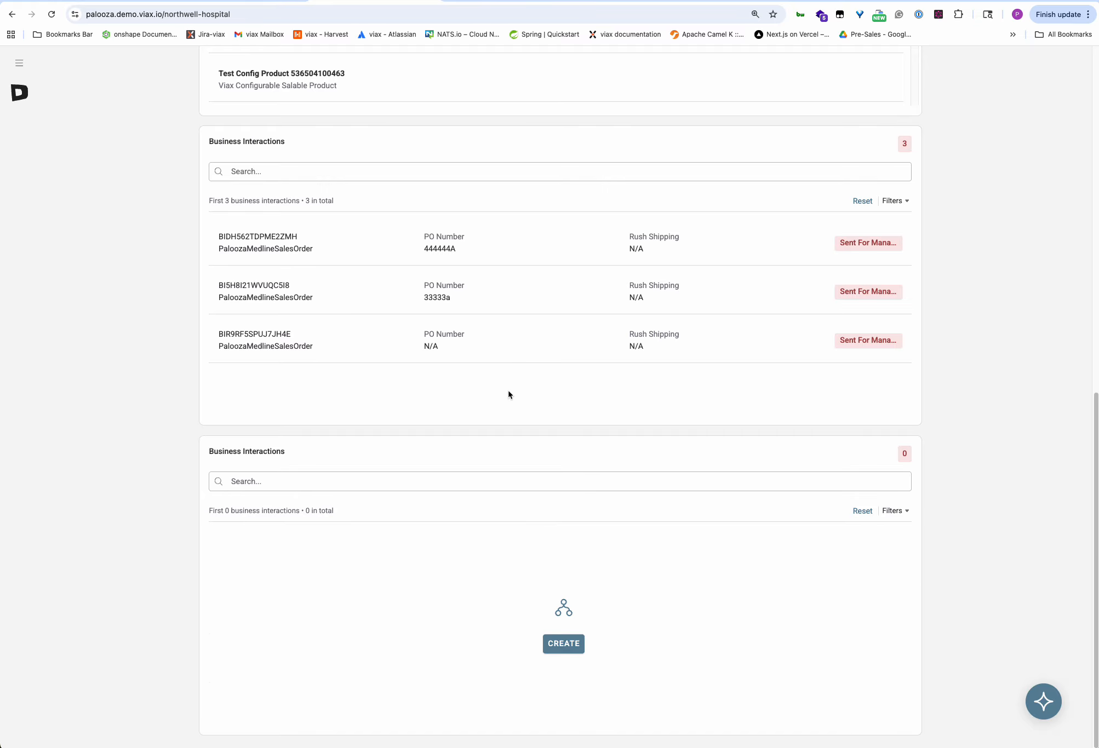
{"action": "scroll", "coordinate": [508, 394], "scroll_direction": "up", "scroll_amount": 12}
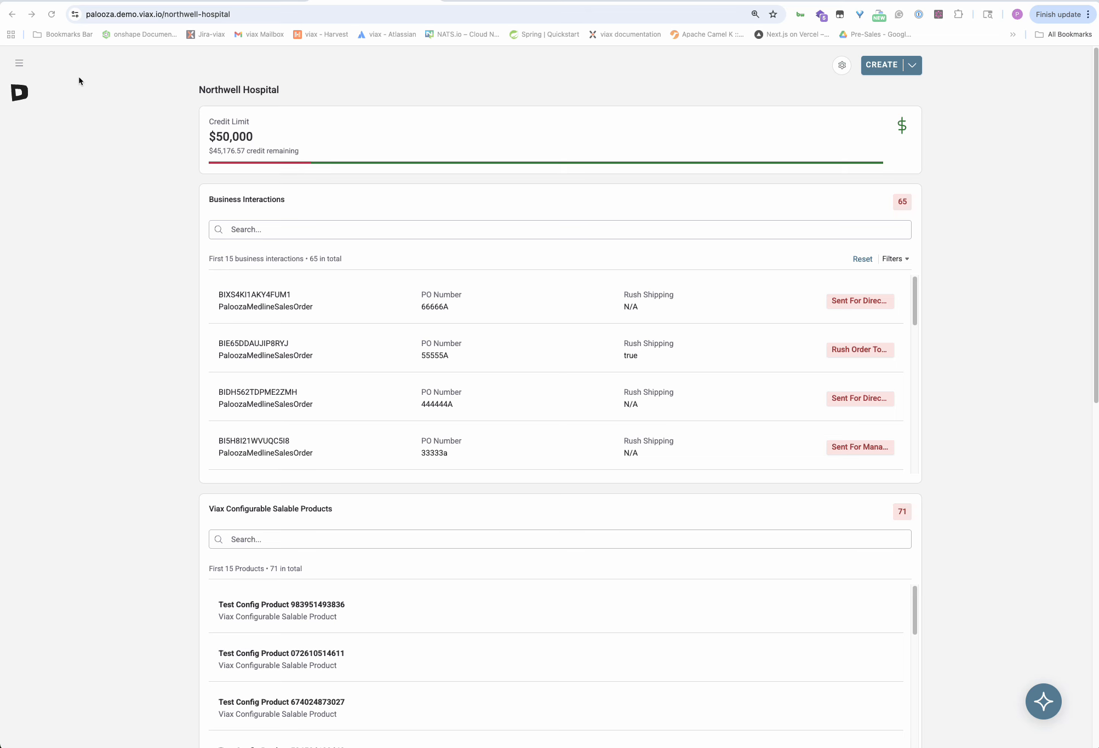
Sign out and sign back in with the saved Northwell Buyer account.
{"action": "left_click", "coordinate": [19, 65]}
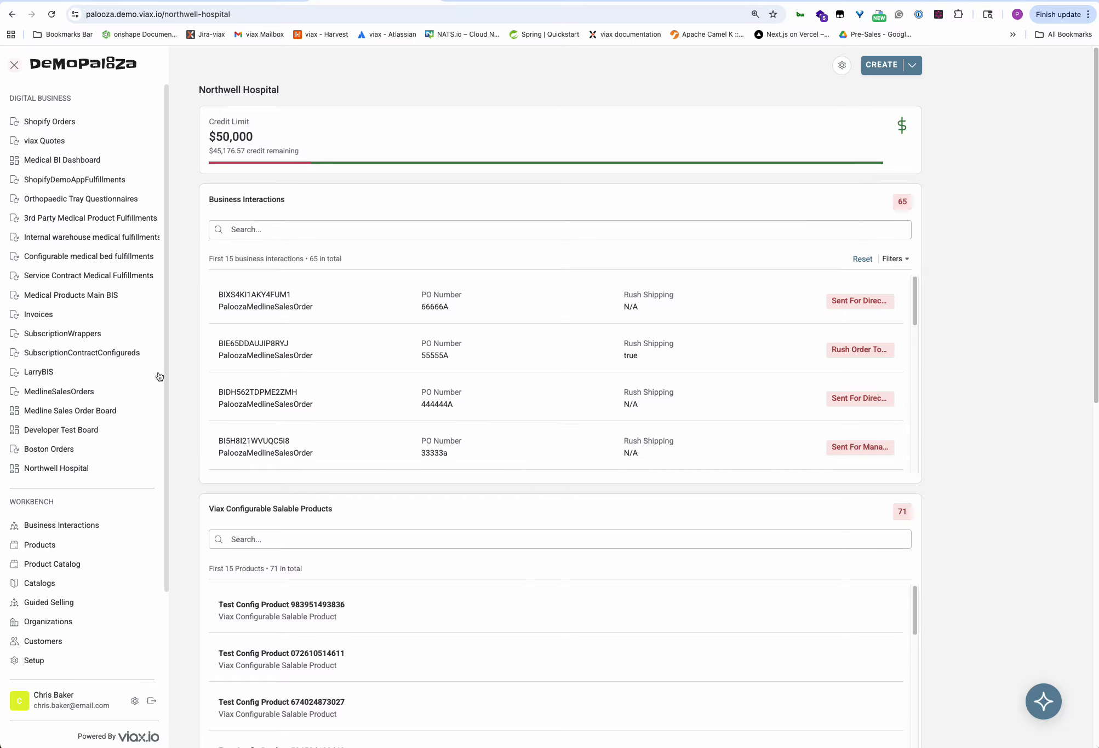
{"action": "left_click", "coordinate": [153, 700]}
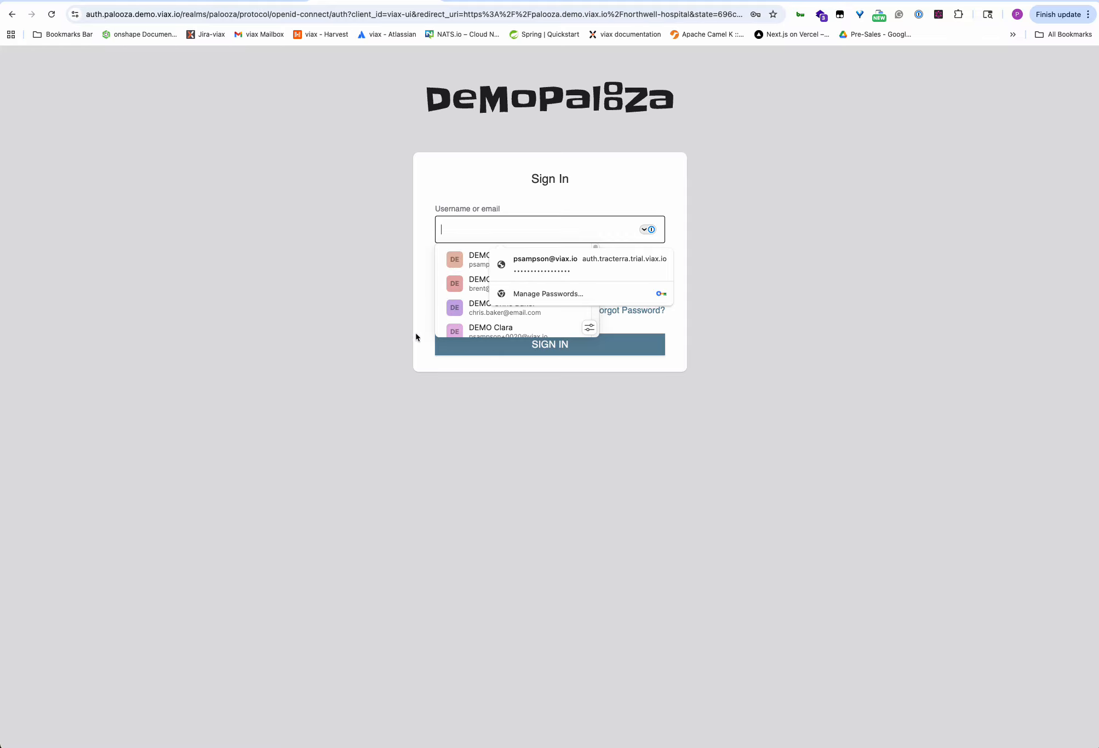
{"action": "scroll", "coordinate": [450, 316], "scroll_direction": "down", "scroll_amount": 3}
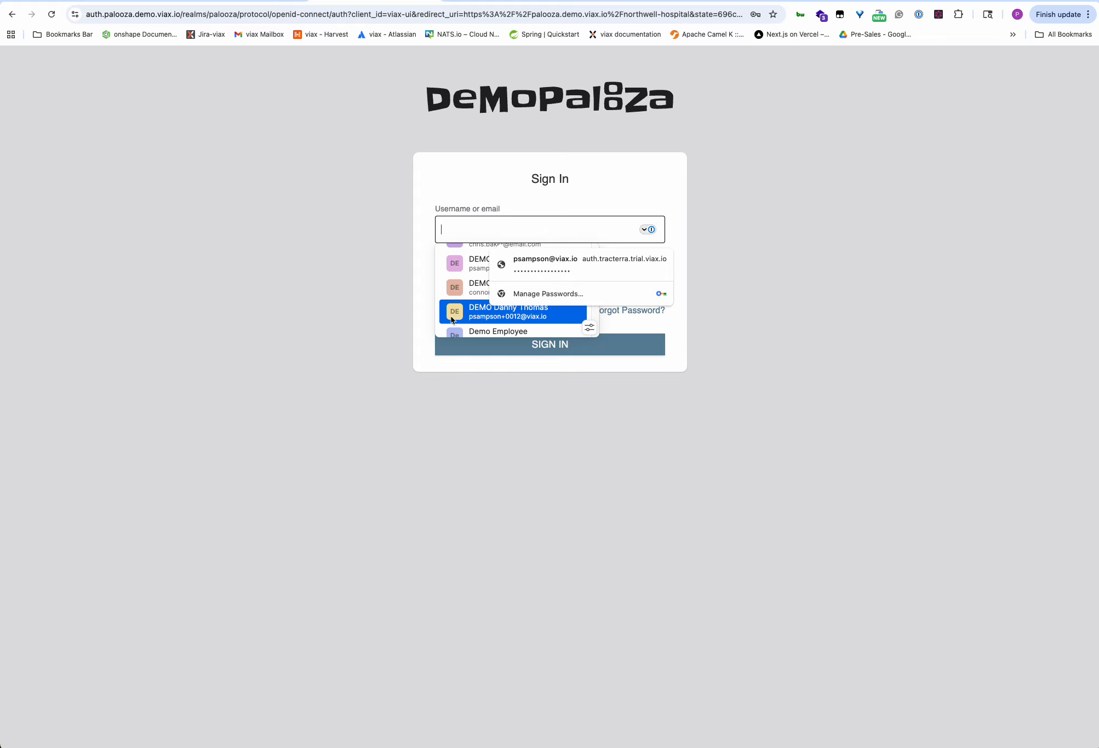
{"action": "scroll", "coordinate": [450, 321], "scroll_direction": "down", "scroll_amount": 3}
{"action": "scroll", "coordinate": [450, 324], "scroll_direction": "down", "scroll_amount": 6}
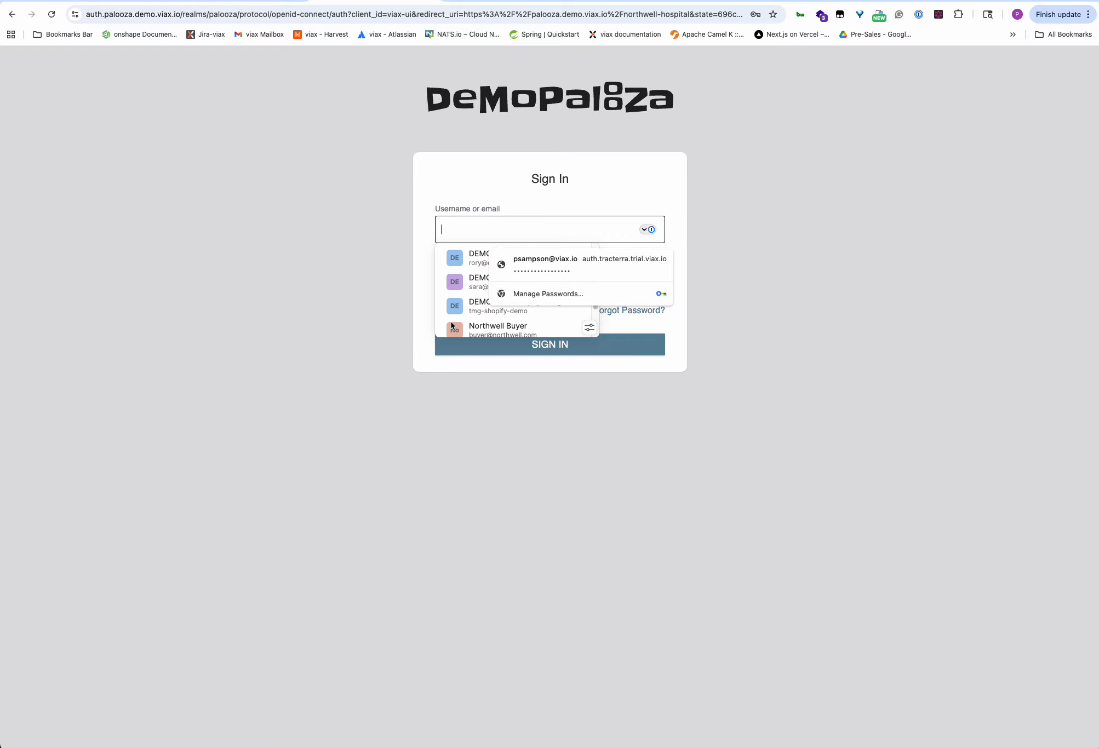
{"action": "left_click", "coordinate": [451, 326]}
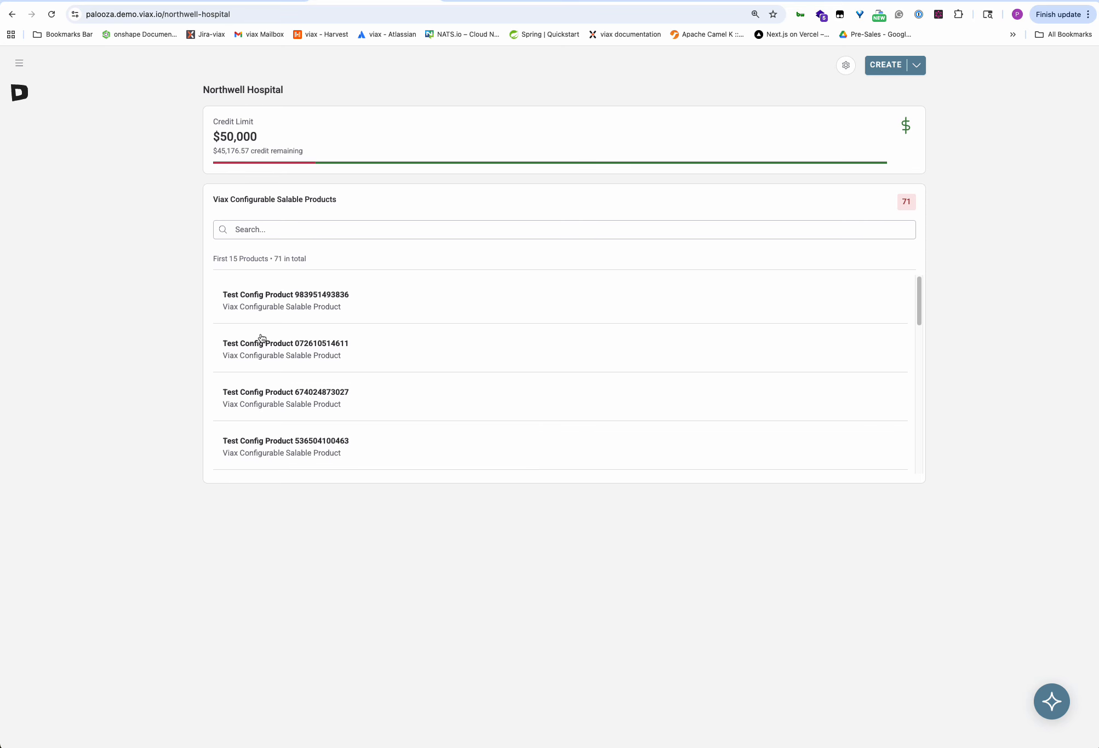
Sign out of the buyer and sign in with the saved Northwell Buying Manager account.
{"action": "left_click", "coordinate": [19, 63]}
{"action": "left_click", "coordinate": [153, 702]}
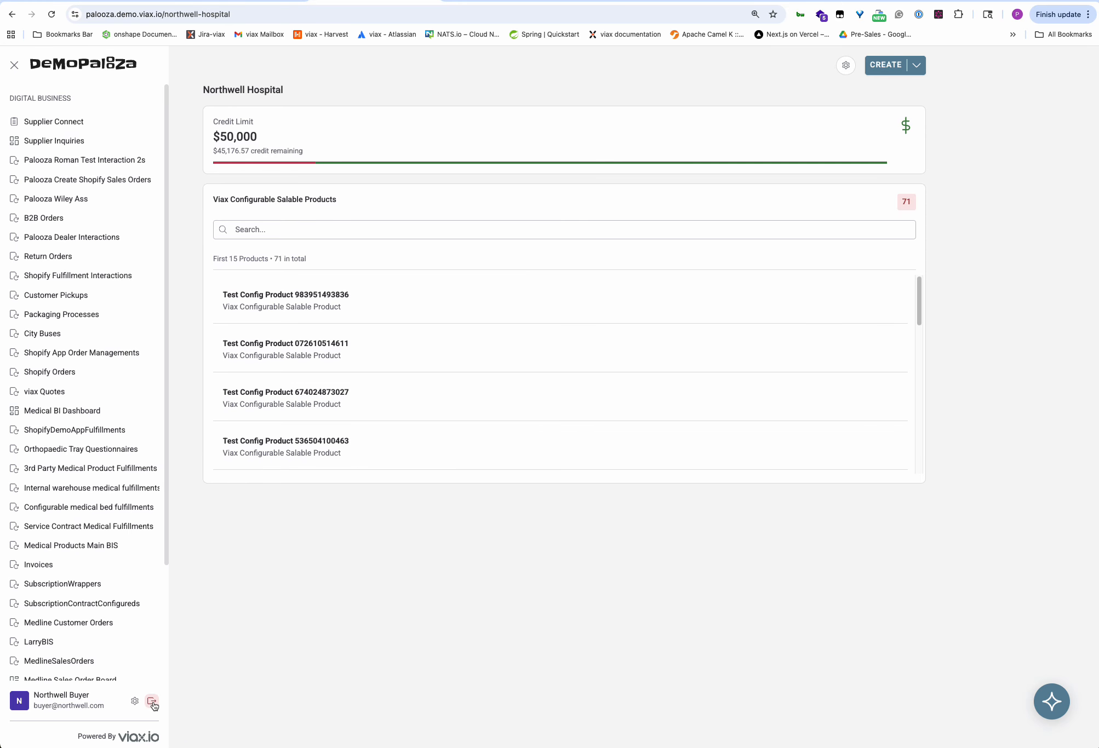
{"action": "scroll", "coordinate": [457, 315], "scroll_direction": "down", "scroll_amount": 5}
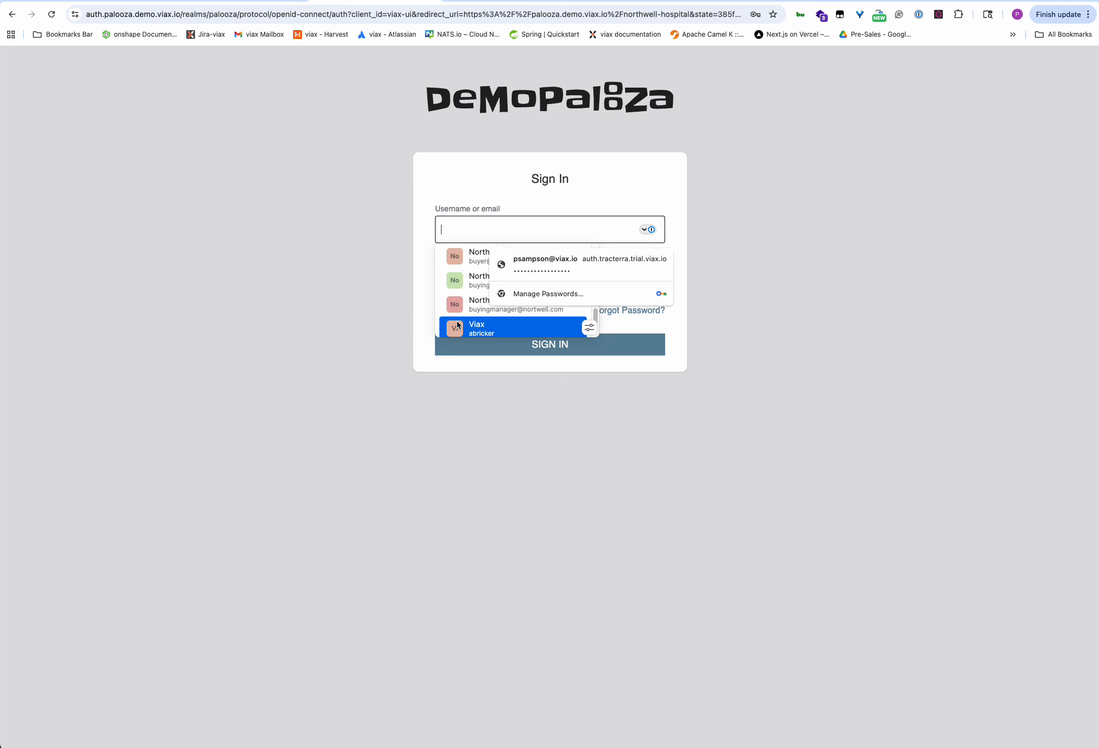
{"action": "scroll", "coordinate": [454, 322], "scroll_direction": "up", "scroll_amount": 1}
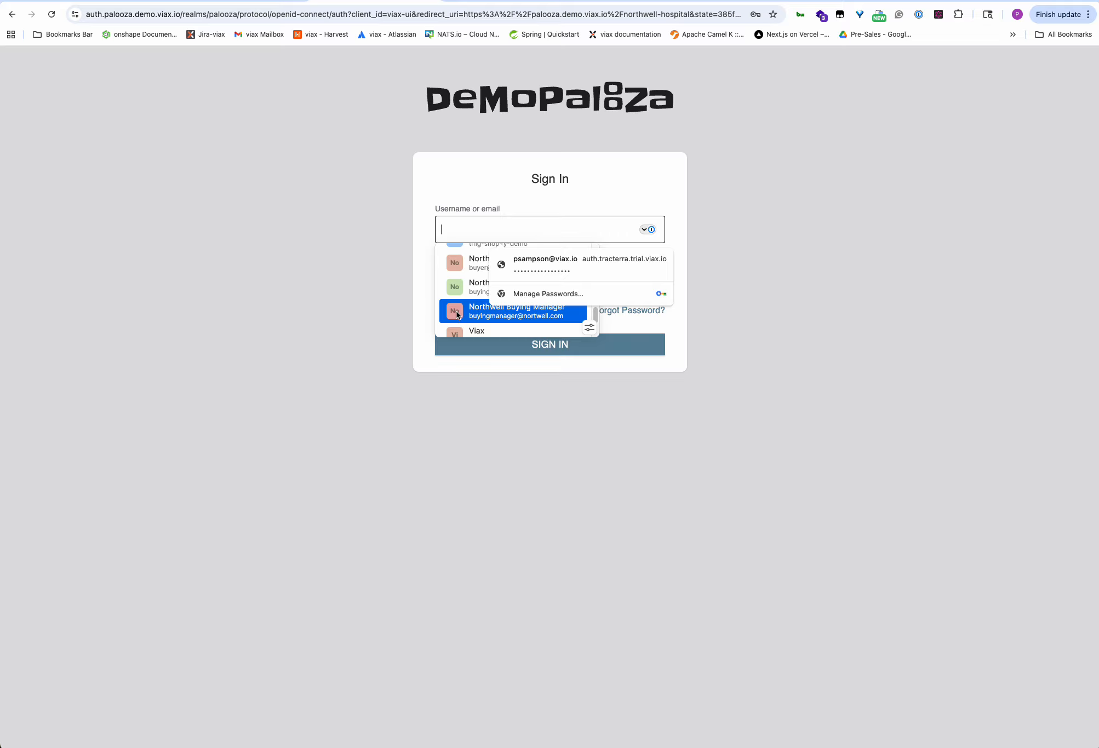
{"action": "left_click", "coordinate": [468, 316]}
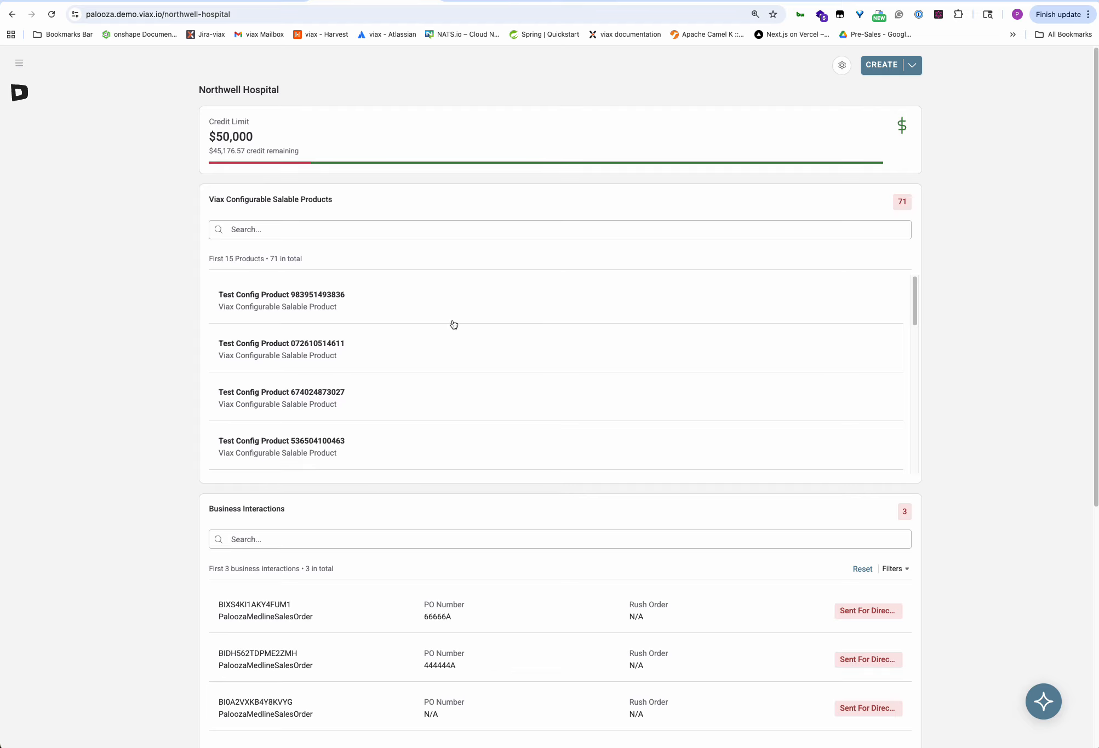
Check both lists as buying manager, then sign in as the Northwell Buying Director.
{"action": "scroll", "coordinate": [145, 466], "scroll_direction": "down", "scroll_amount": 5}
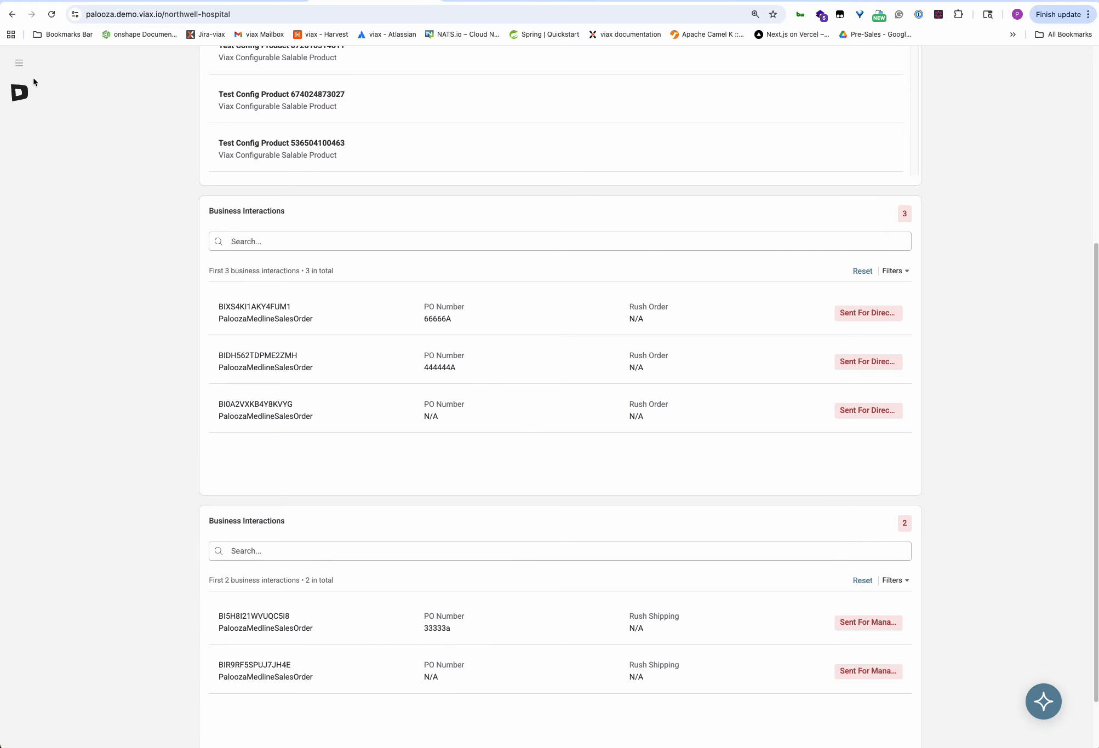
{"action": "left_click", "coordinate": [19, 64]}
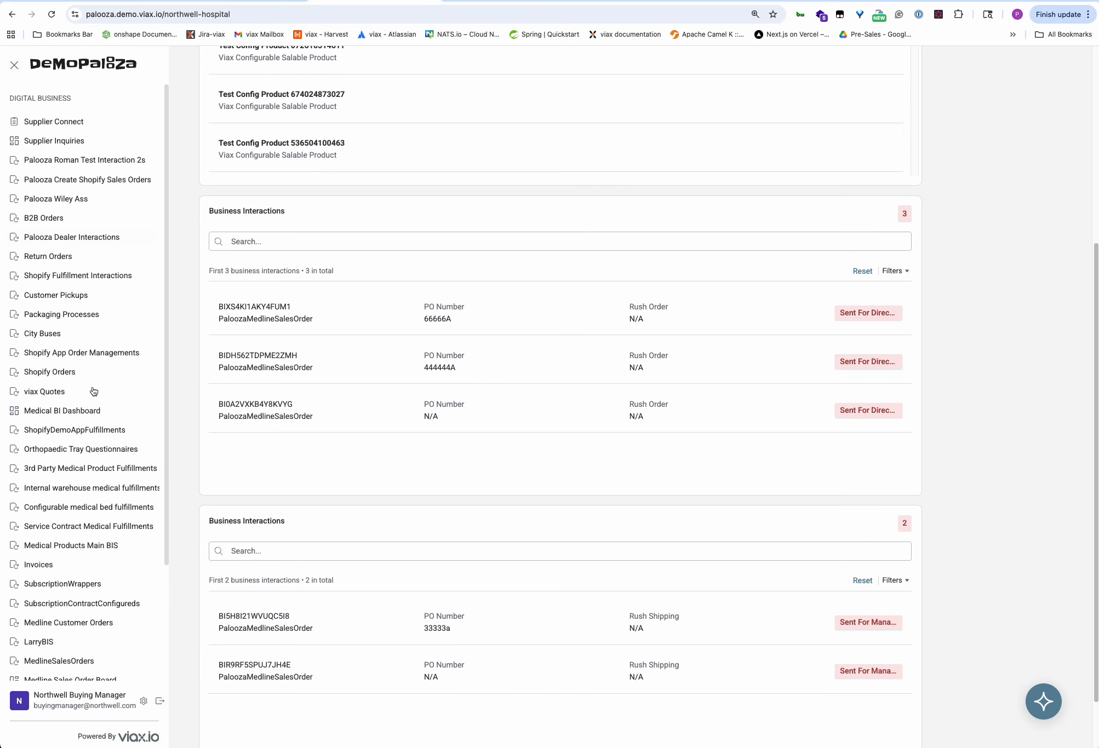
{"action": "left_click", "coordinate": [160, 701]}
{"action": "scroll", "coordinate": [485, 308], "scroll_direction": "down", "scroll_amount": 5}
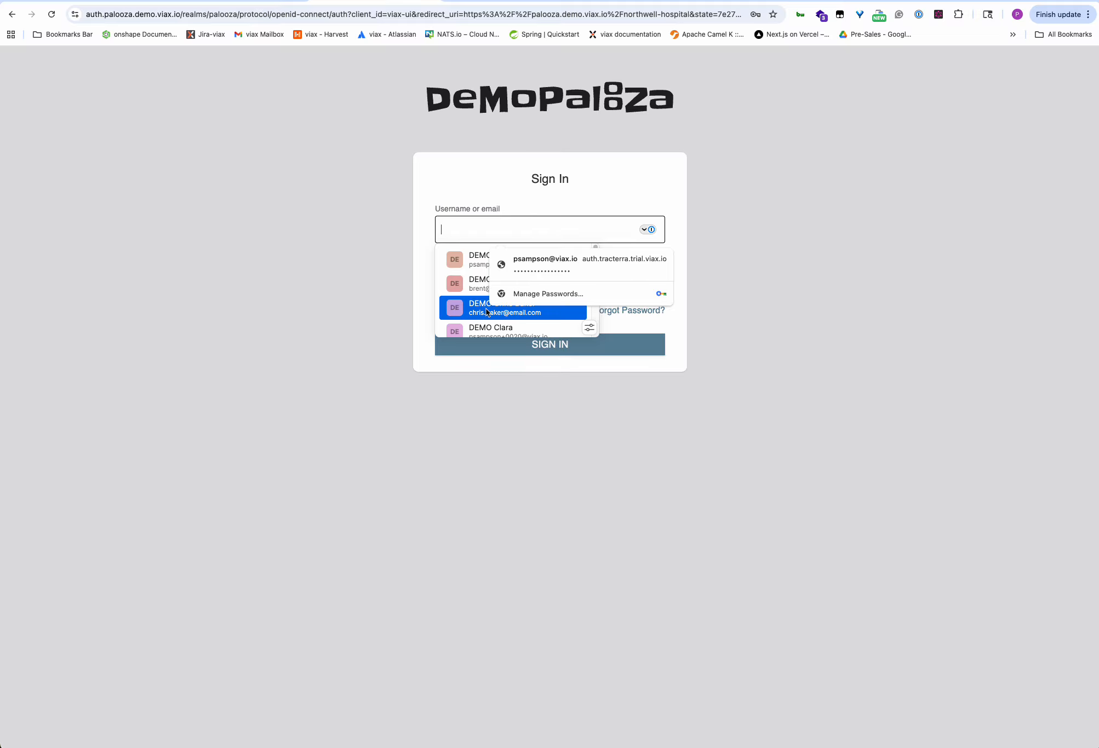
{"action": "scroll", "coordinate": [469, 321], "scroll_direction": "down", "scroll_amount": 2}
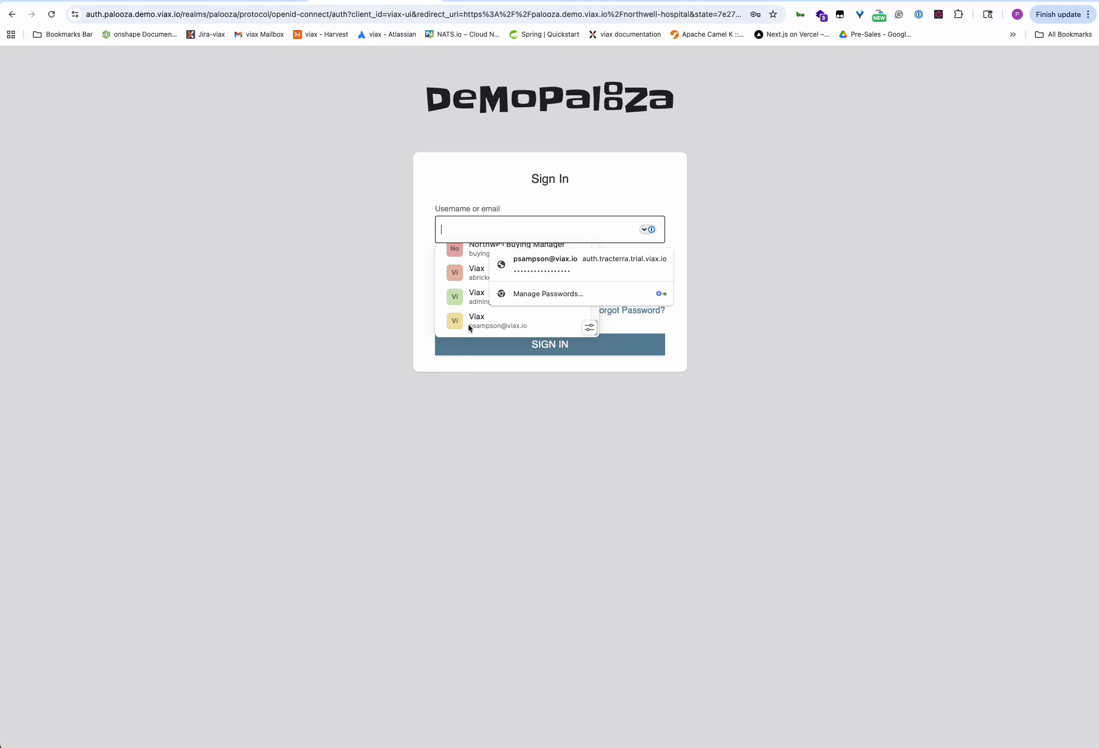
{"action": "scroll", "coordinate": [466, 324], "scroll_direction": "down", "scroll_amount": 2}
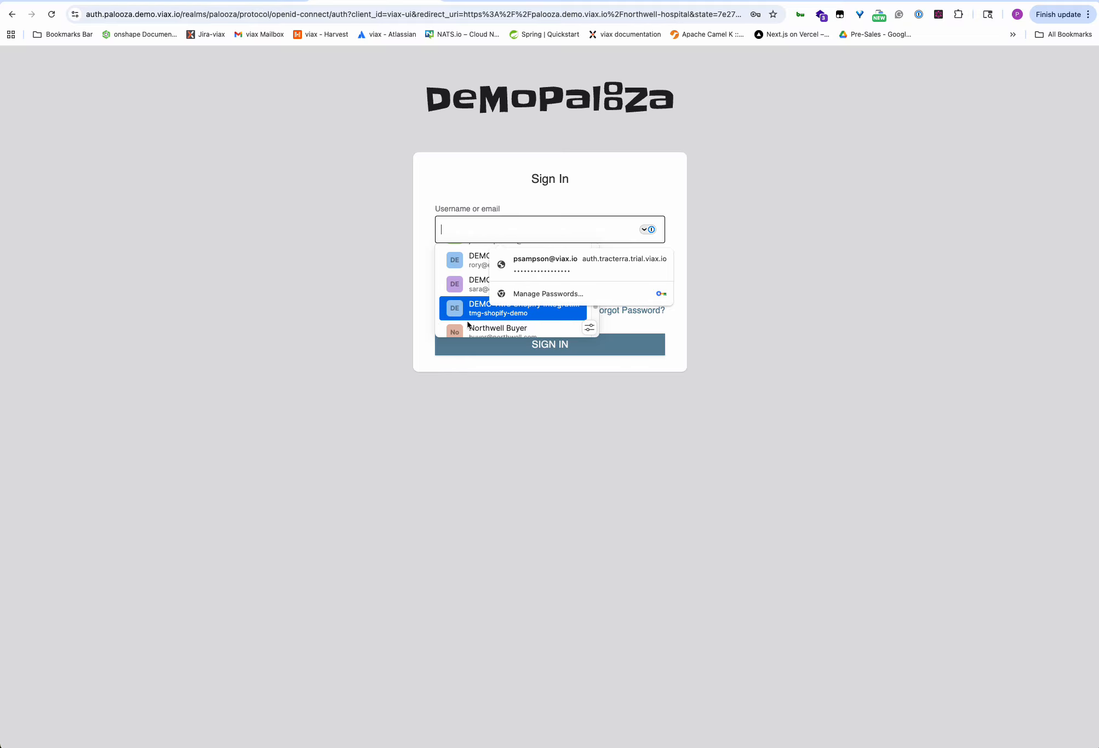
{"action": "scroll", "coordinate": [467, 325], "scroll_direction": "down", "scroll_amount": 1}
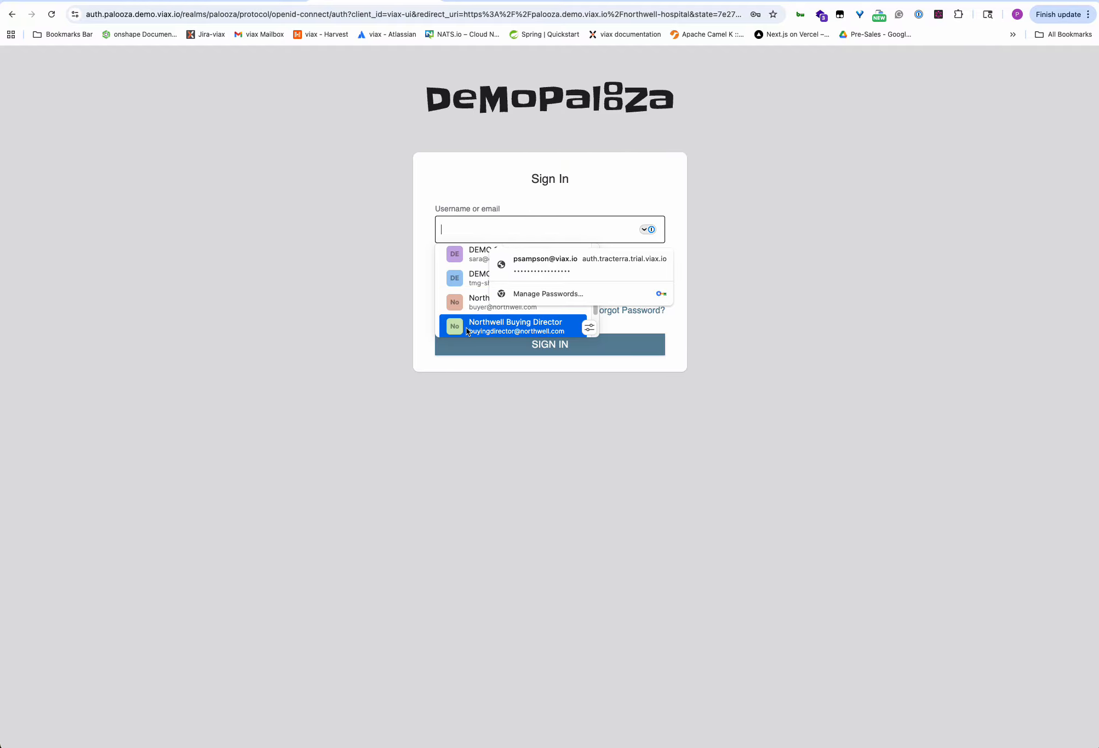
{"action": "left_click", "coordinate": [465, 327]}
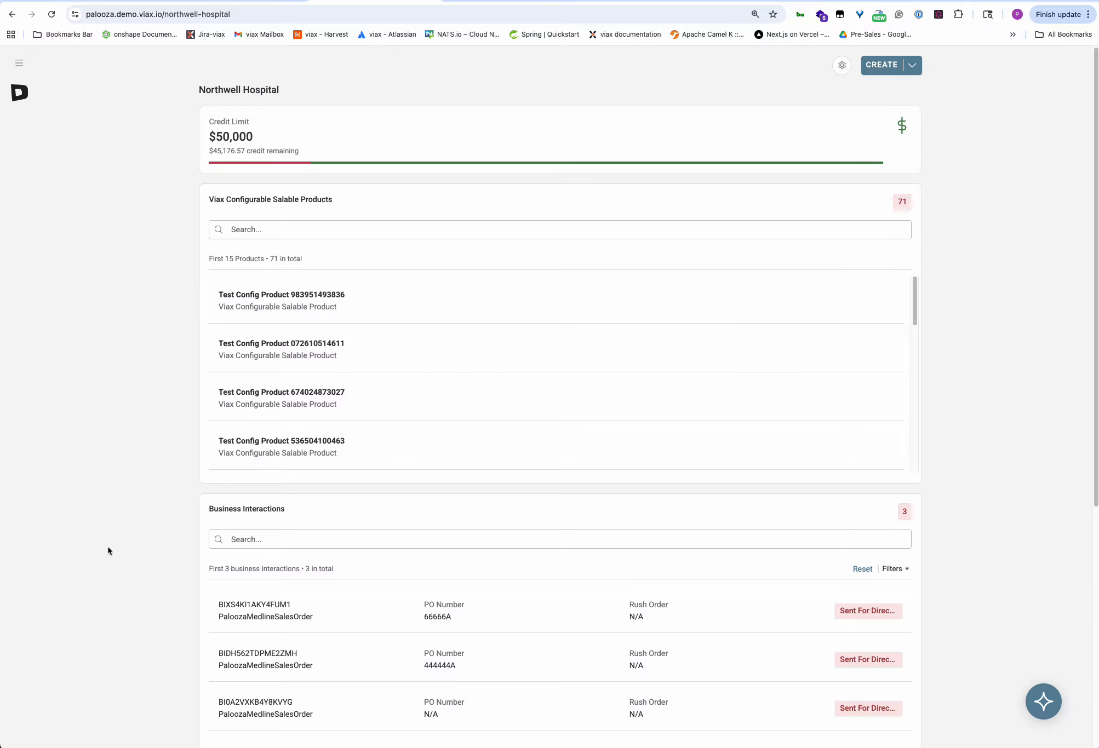
Change Medline order BIXS4KI1AKY4FUM1 (PO 66666A) from Sent for Director Approval to Director Approved.
{"action": "scroll", "coordinate": [175, 509], "scroll_direction": "down", "scroll_amount": 5}
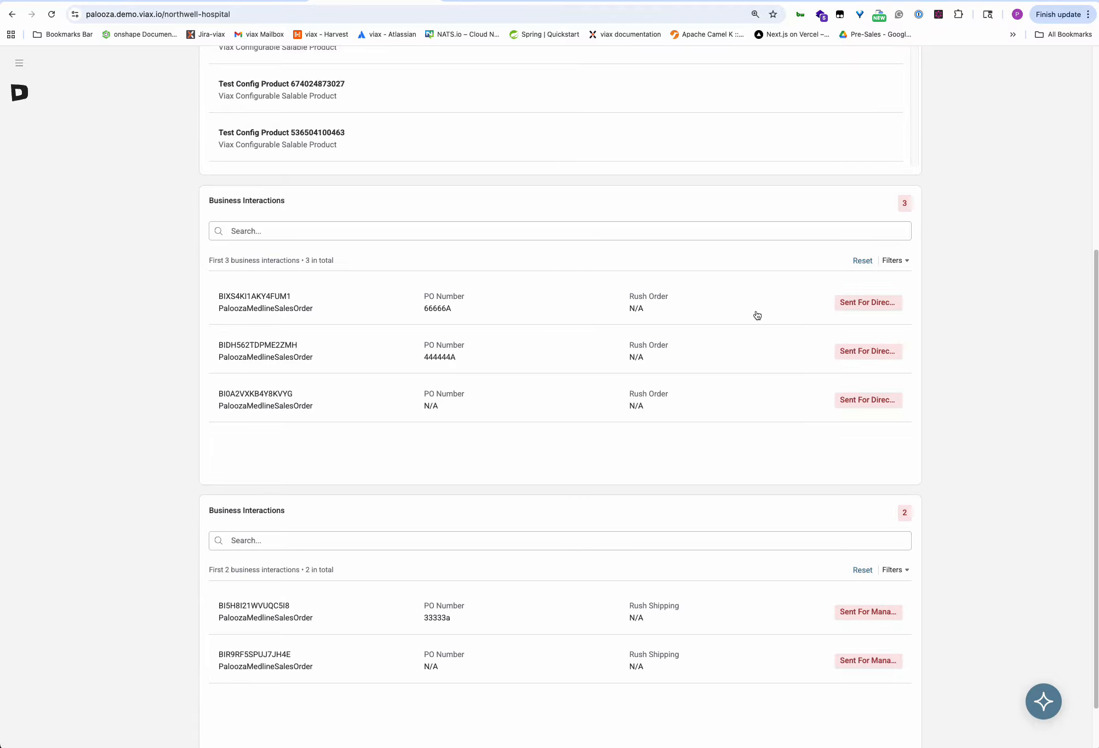
{"action": "left_click", "coordinate": [255, 299]}
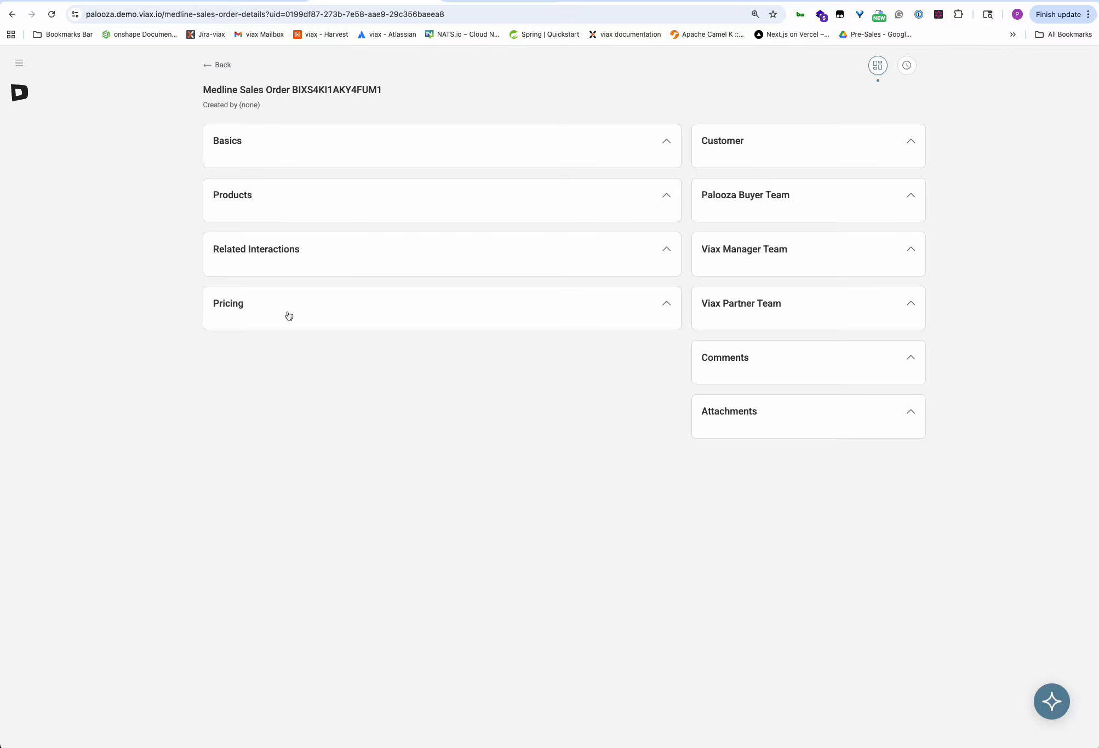
{"action": "left_click", "coordinate": [785, 67]}
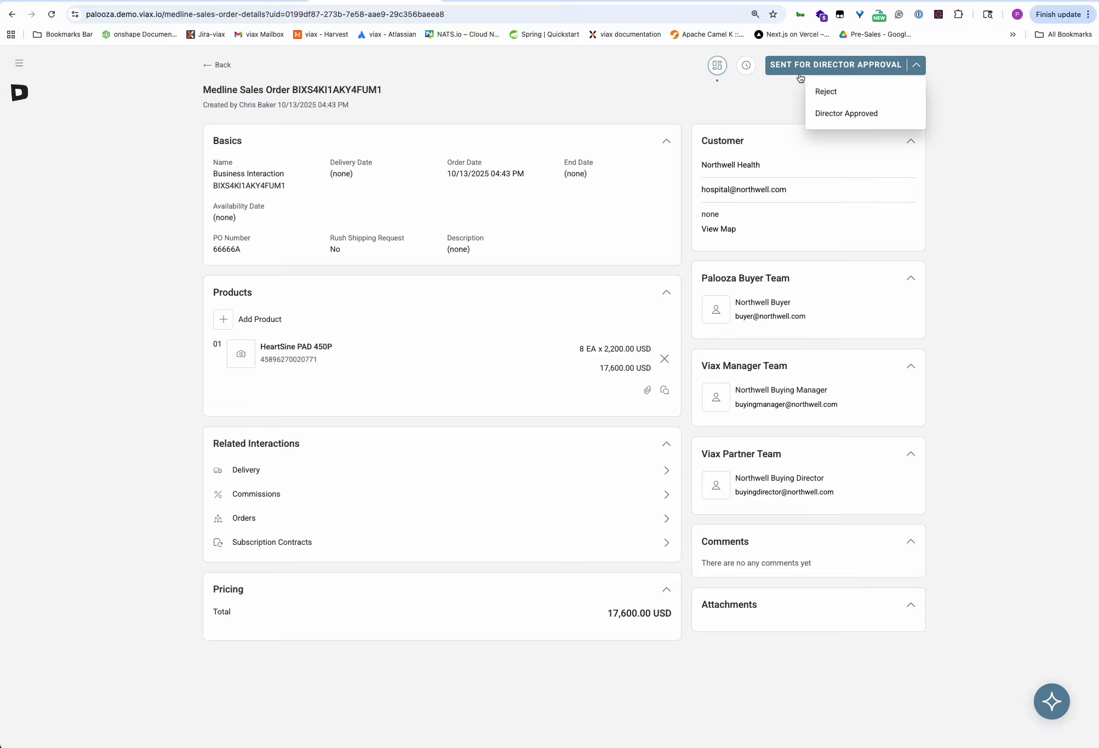
{"action": "left_click", "coordinate": [850, 116]}
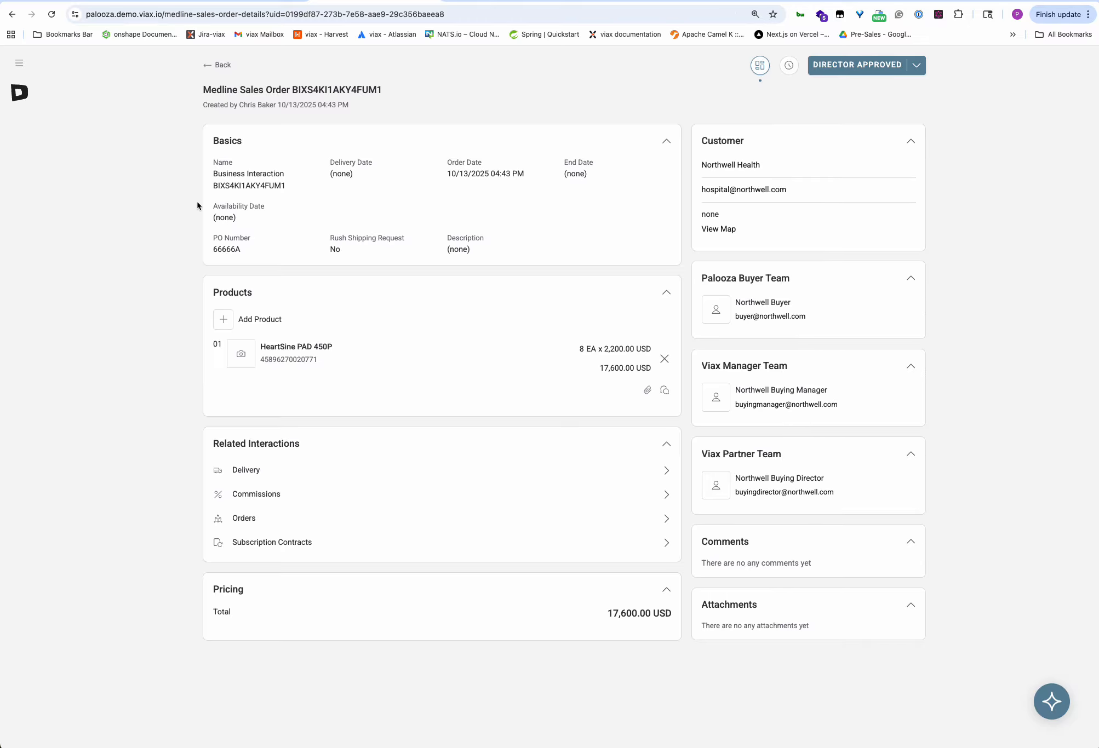
Return to the Northwell Hospital dashboard, now showing two orders pending director approval, and log out.
{"action": "left_click", "coordinate": [224, 65]}
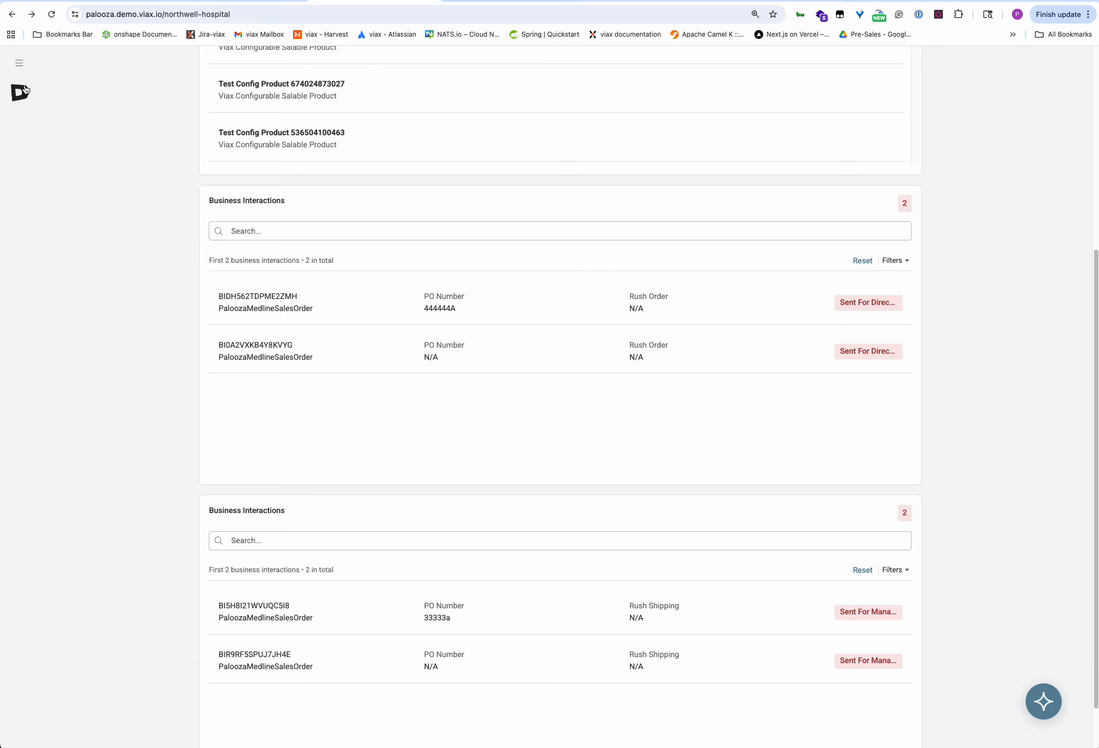
{"action": "left_click", "coordinate": [19, 63]}
{"action": "left_click", "coordinate": [154, 704]}
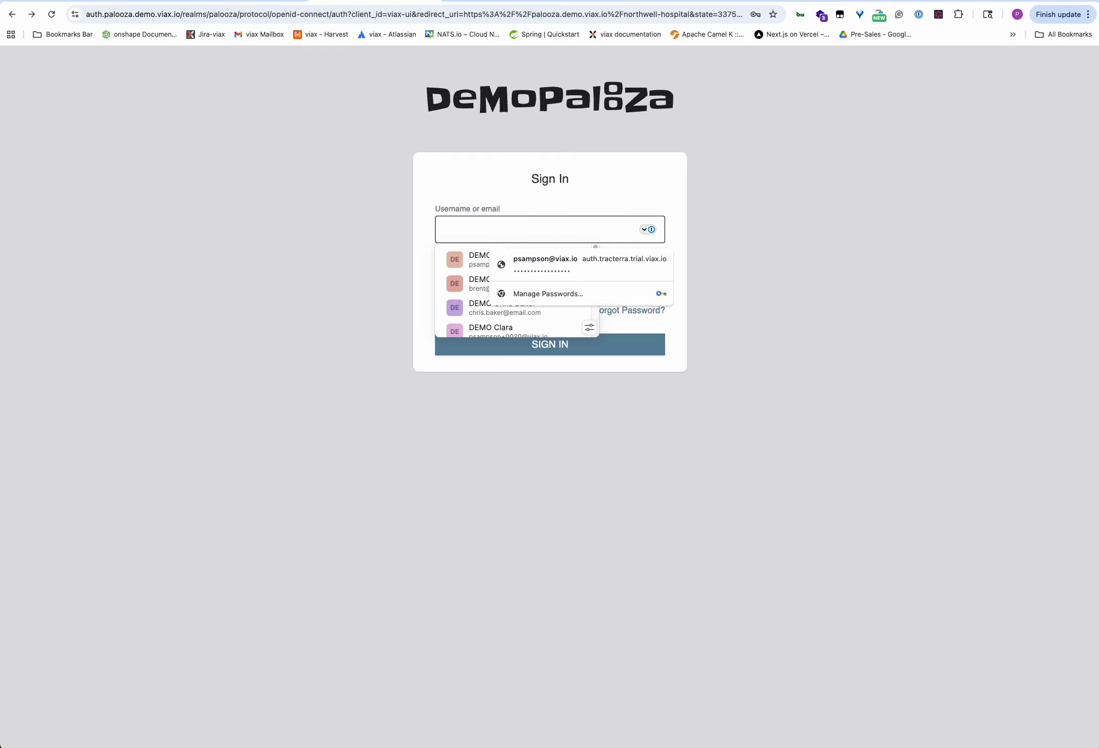